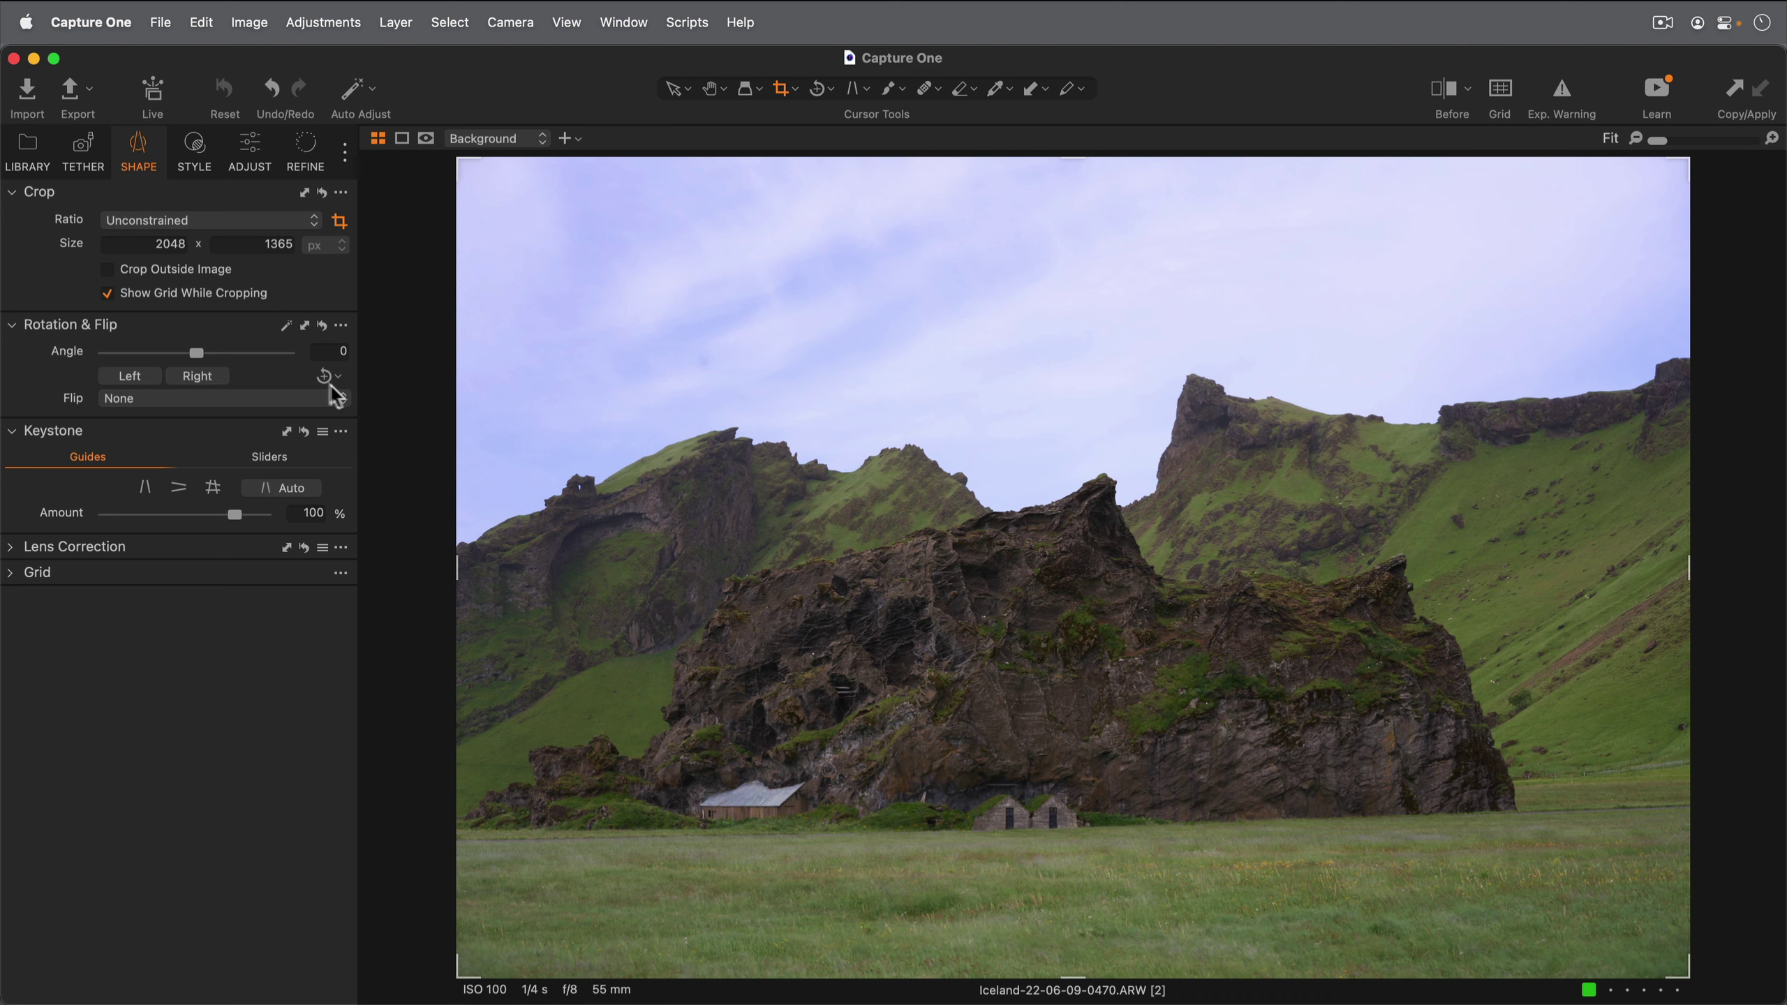
# Straighten the Iceland photo by 1.07° and crop it tighter to 2048 × 1262
pyautogui.click(285, 326)
pyautogui.moveTo(367, 380); pyautogui.dragTo(373, 397)
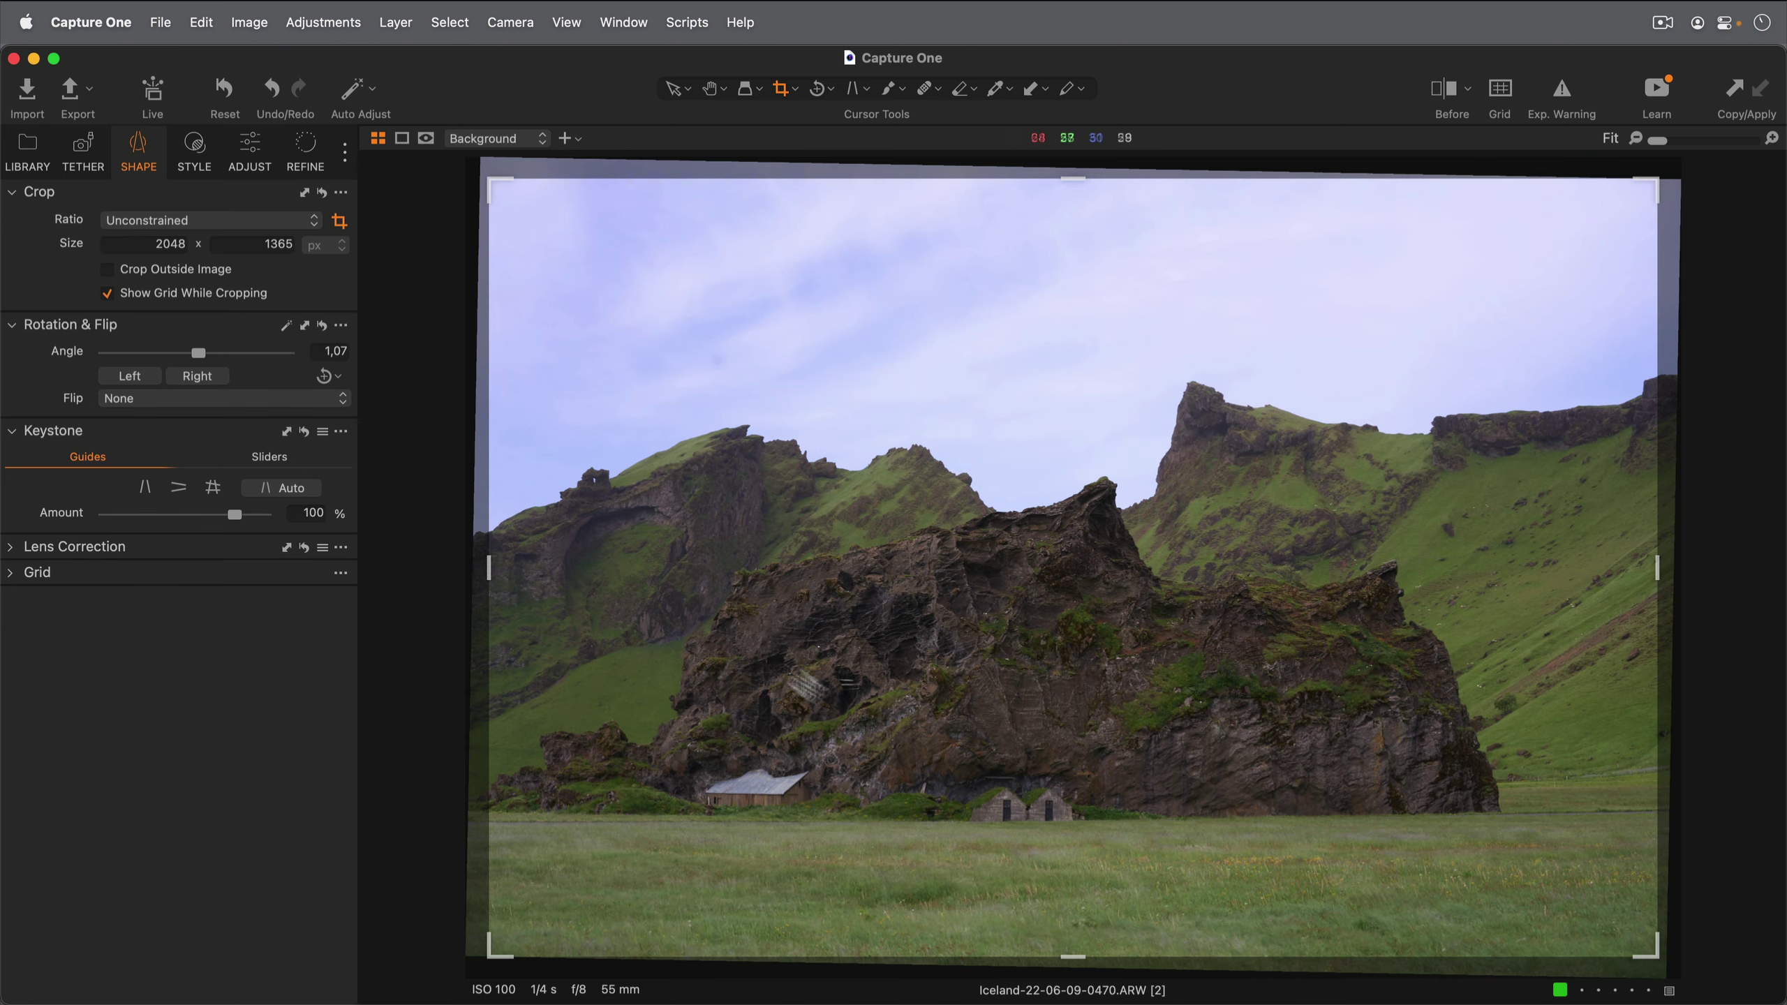
pyautogui.moveTo(1650, 954); pyautogui.dragTo(1592, 888)
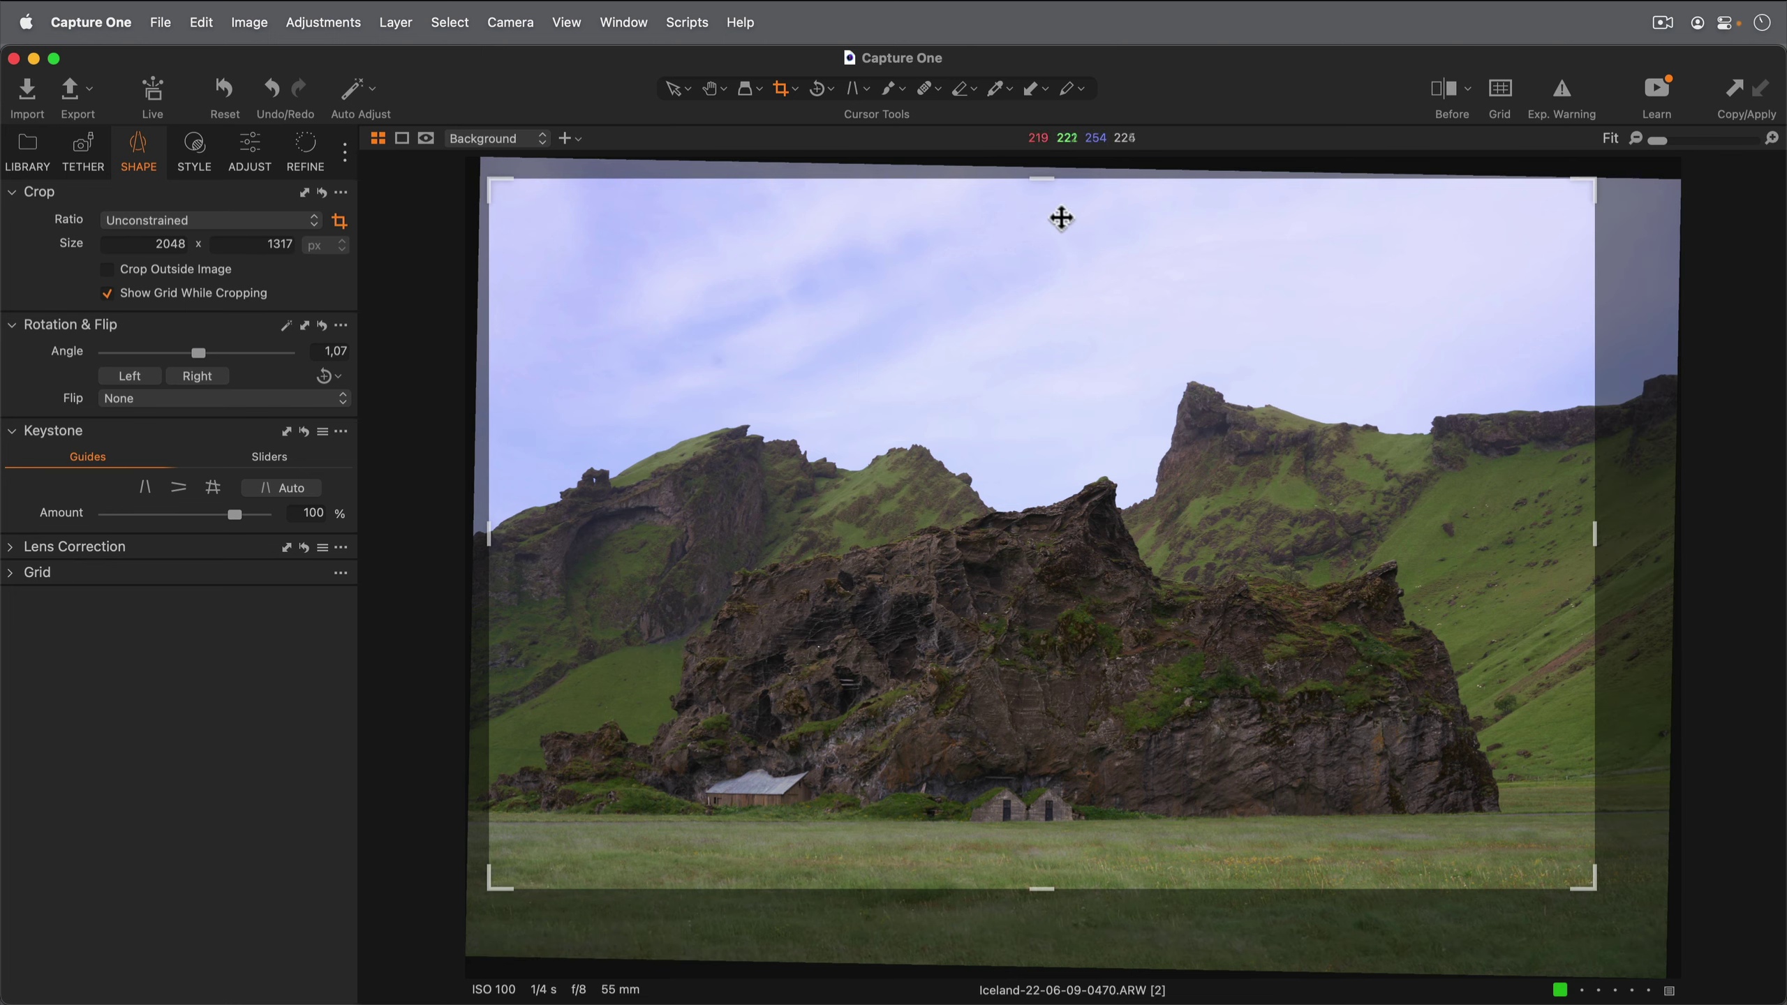
pyautogui.moveTo(1042, 179); pyautogui.dragTo(1033, 213)
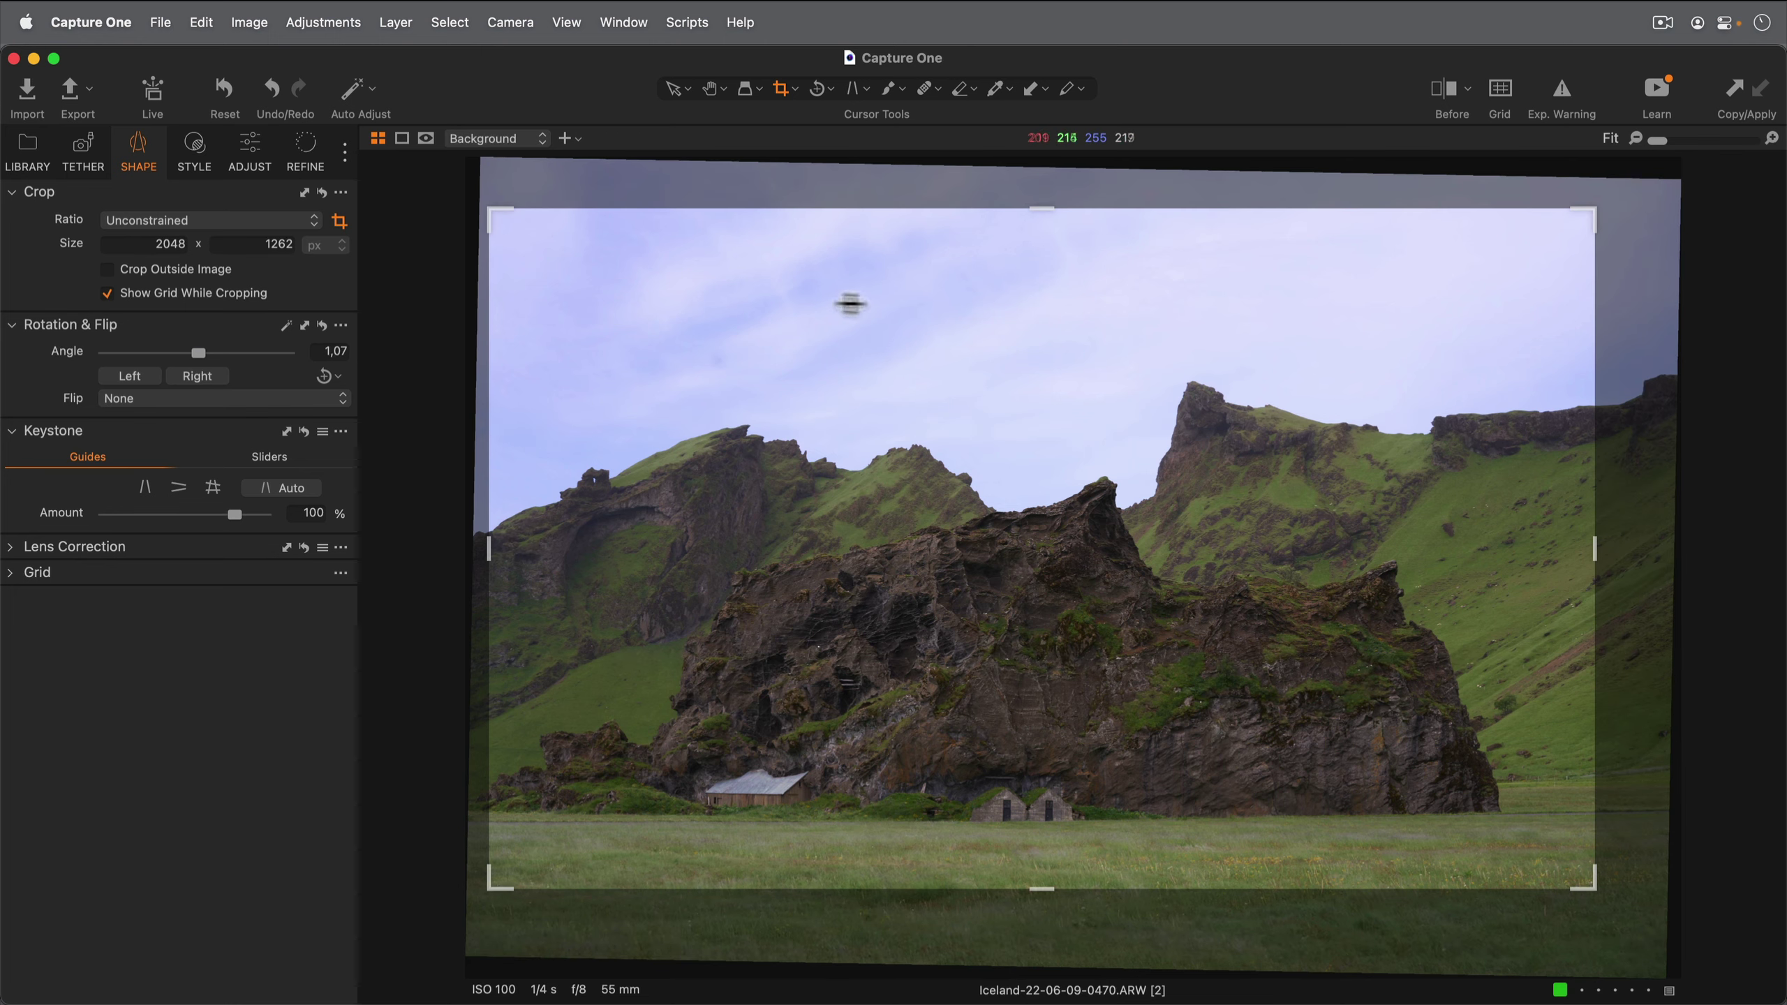
pyautogui.click(711, 89)
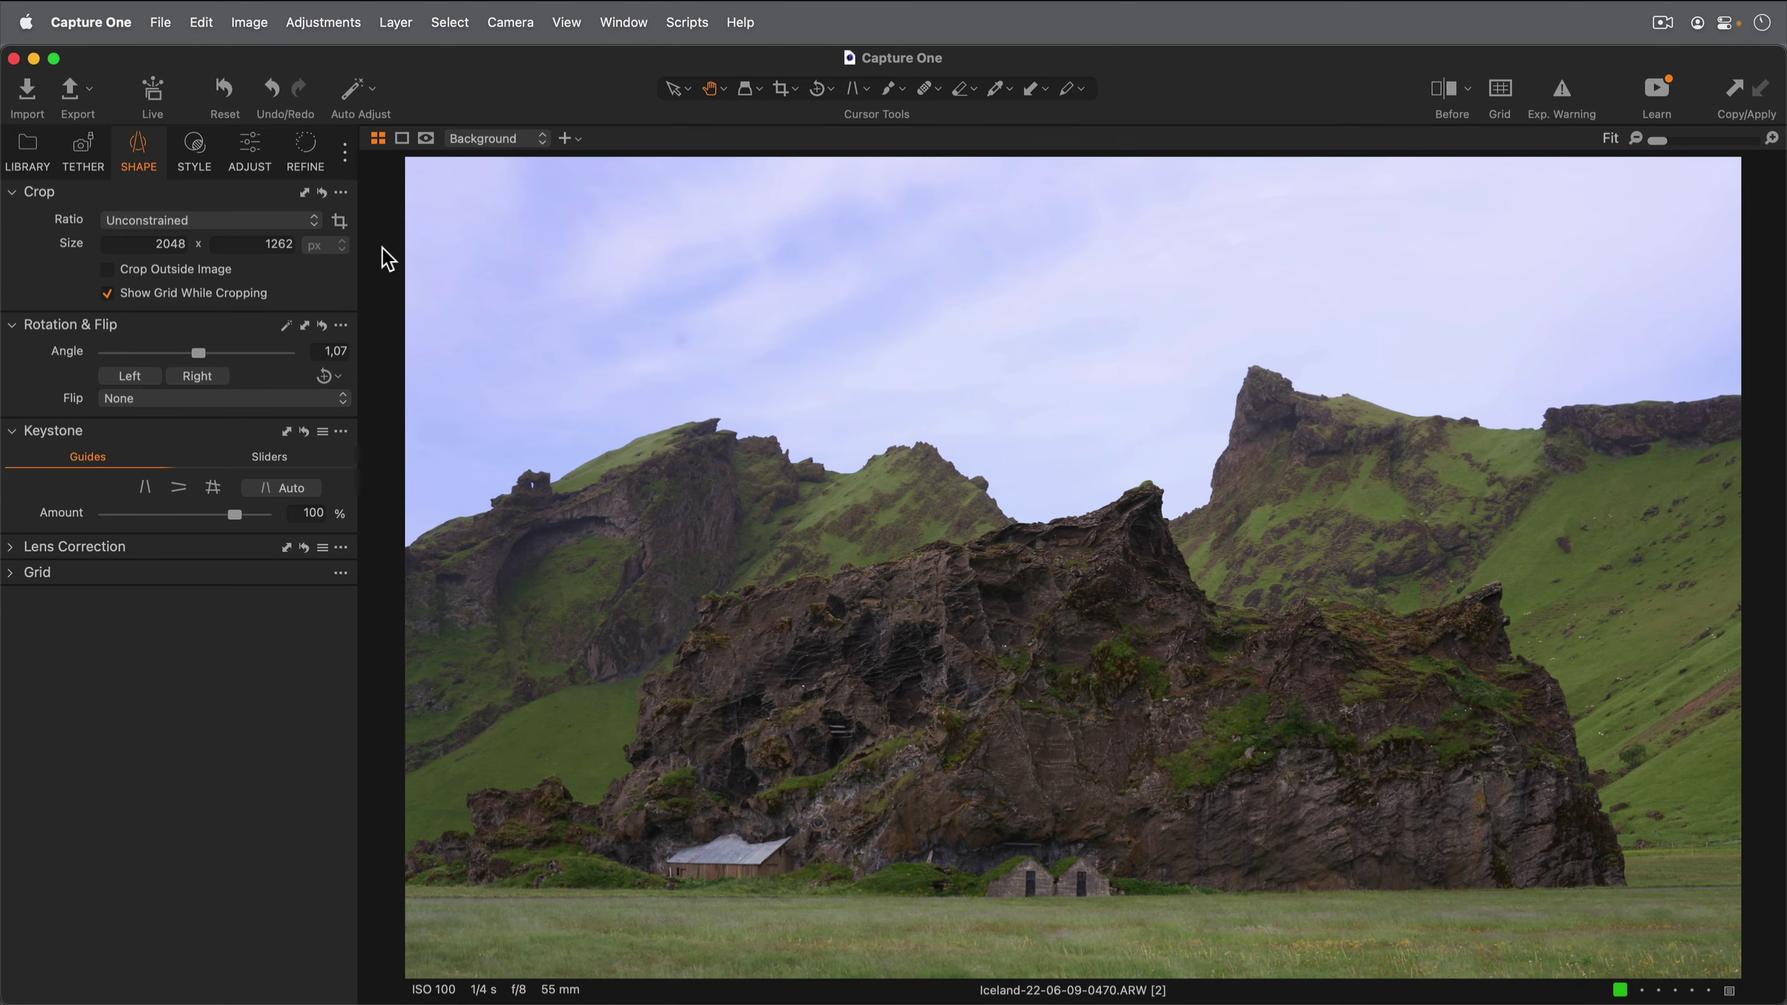
# On the background, raise Contrast to 7 and Clarity to 29
pyautogui.click(261, 153)
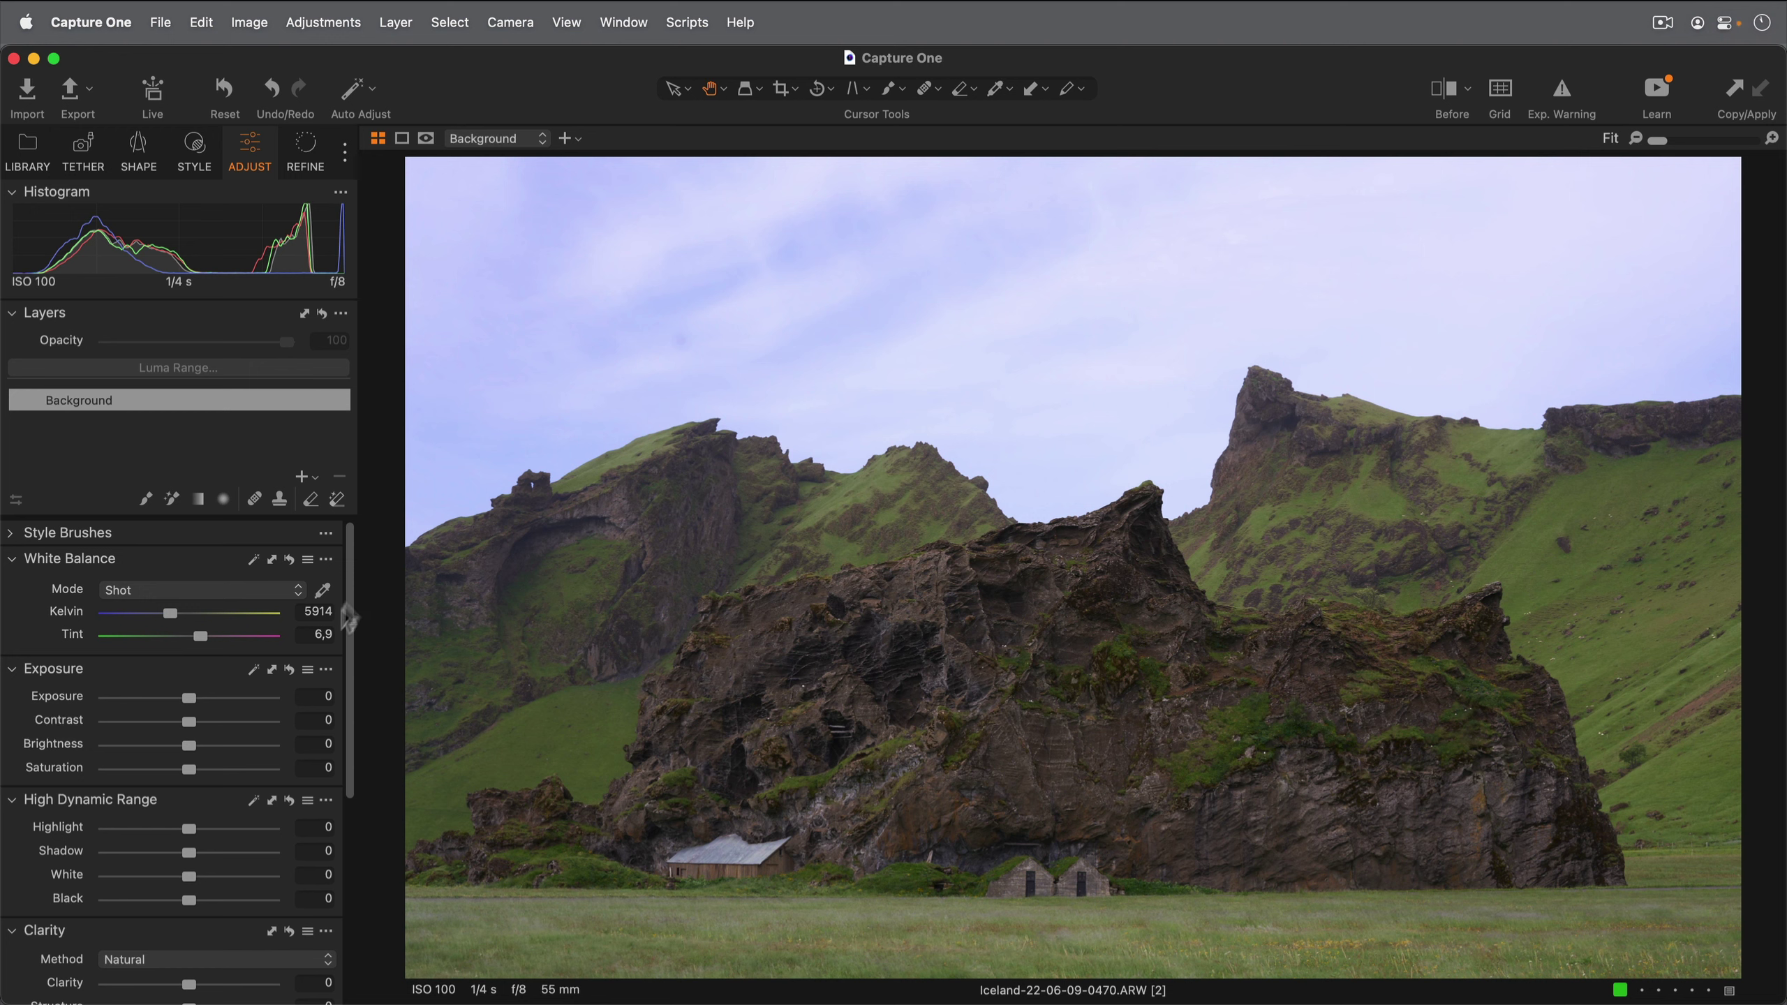
pyautogui.moveTo(193, 723); pyautogui.dragTo(204, 724)
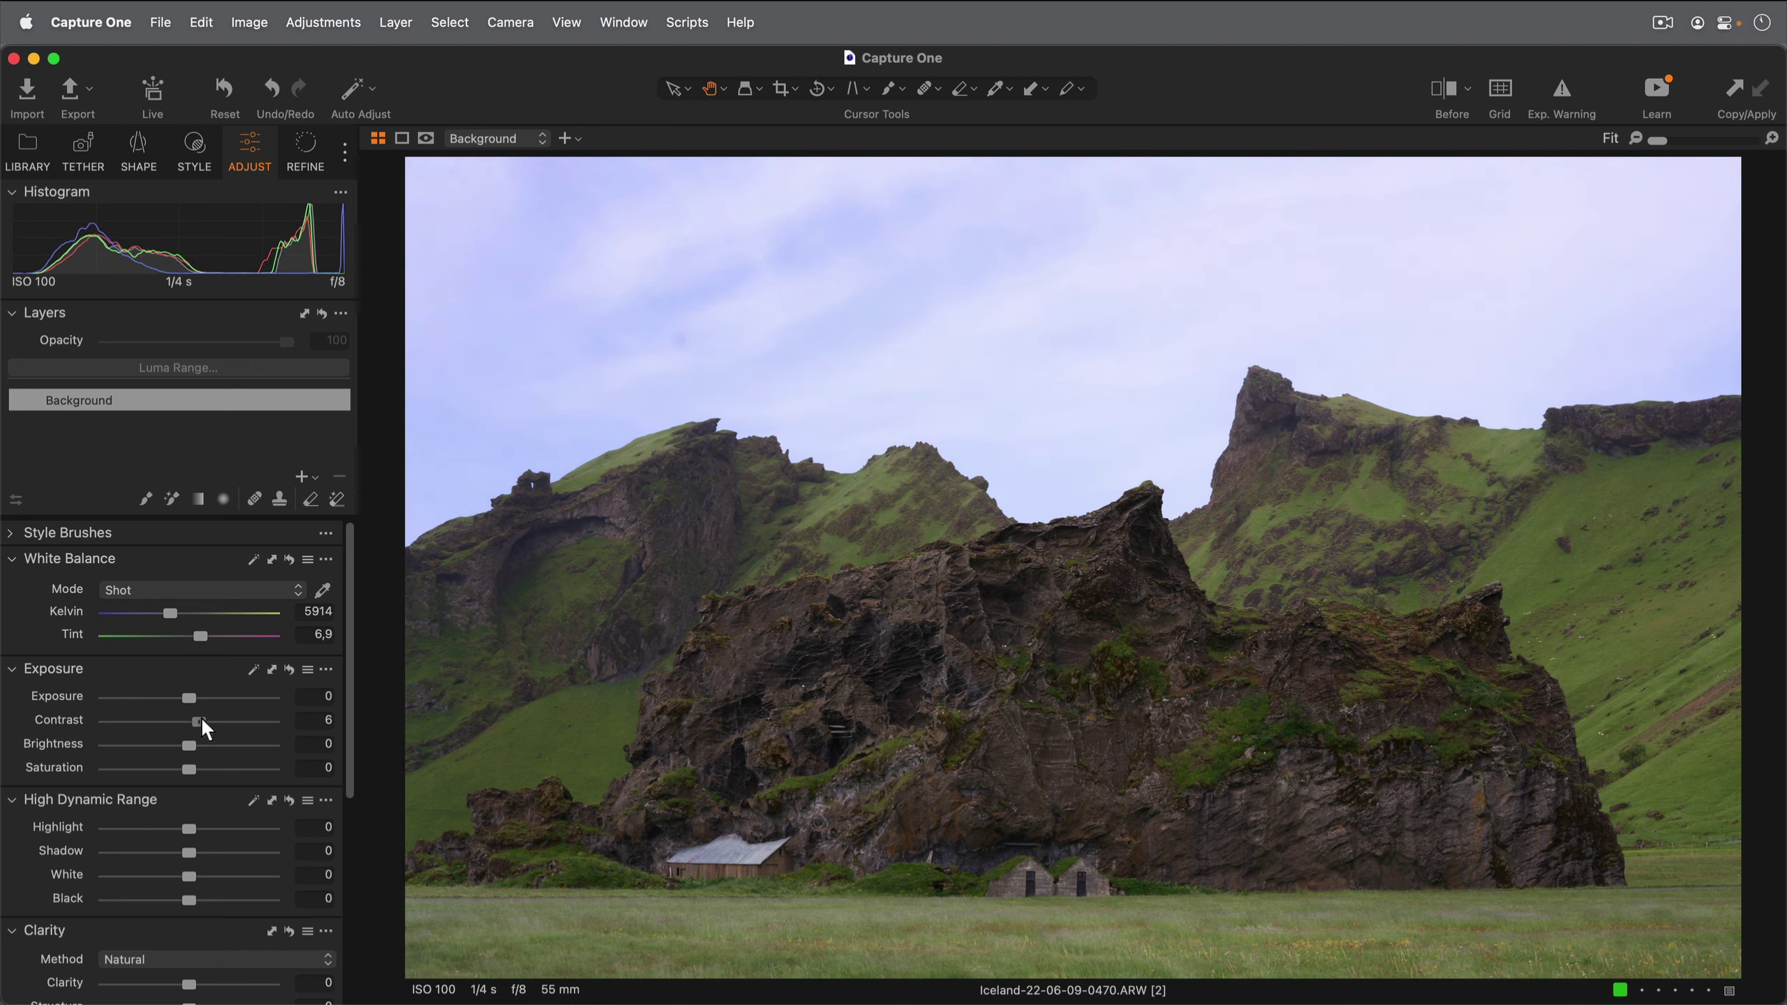
pyautogui.scroll(-8, 239, 734)
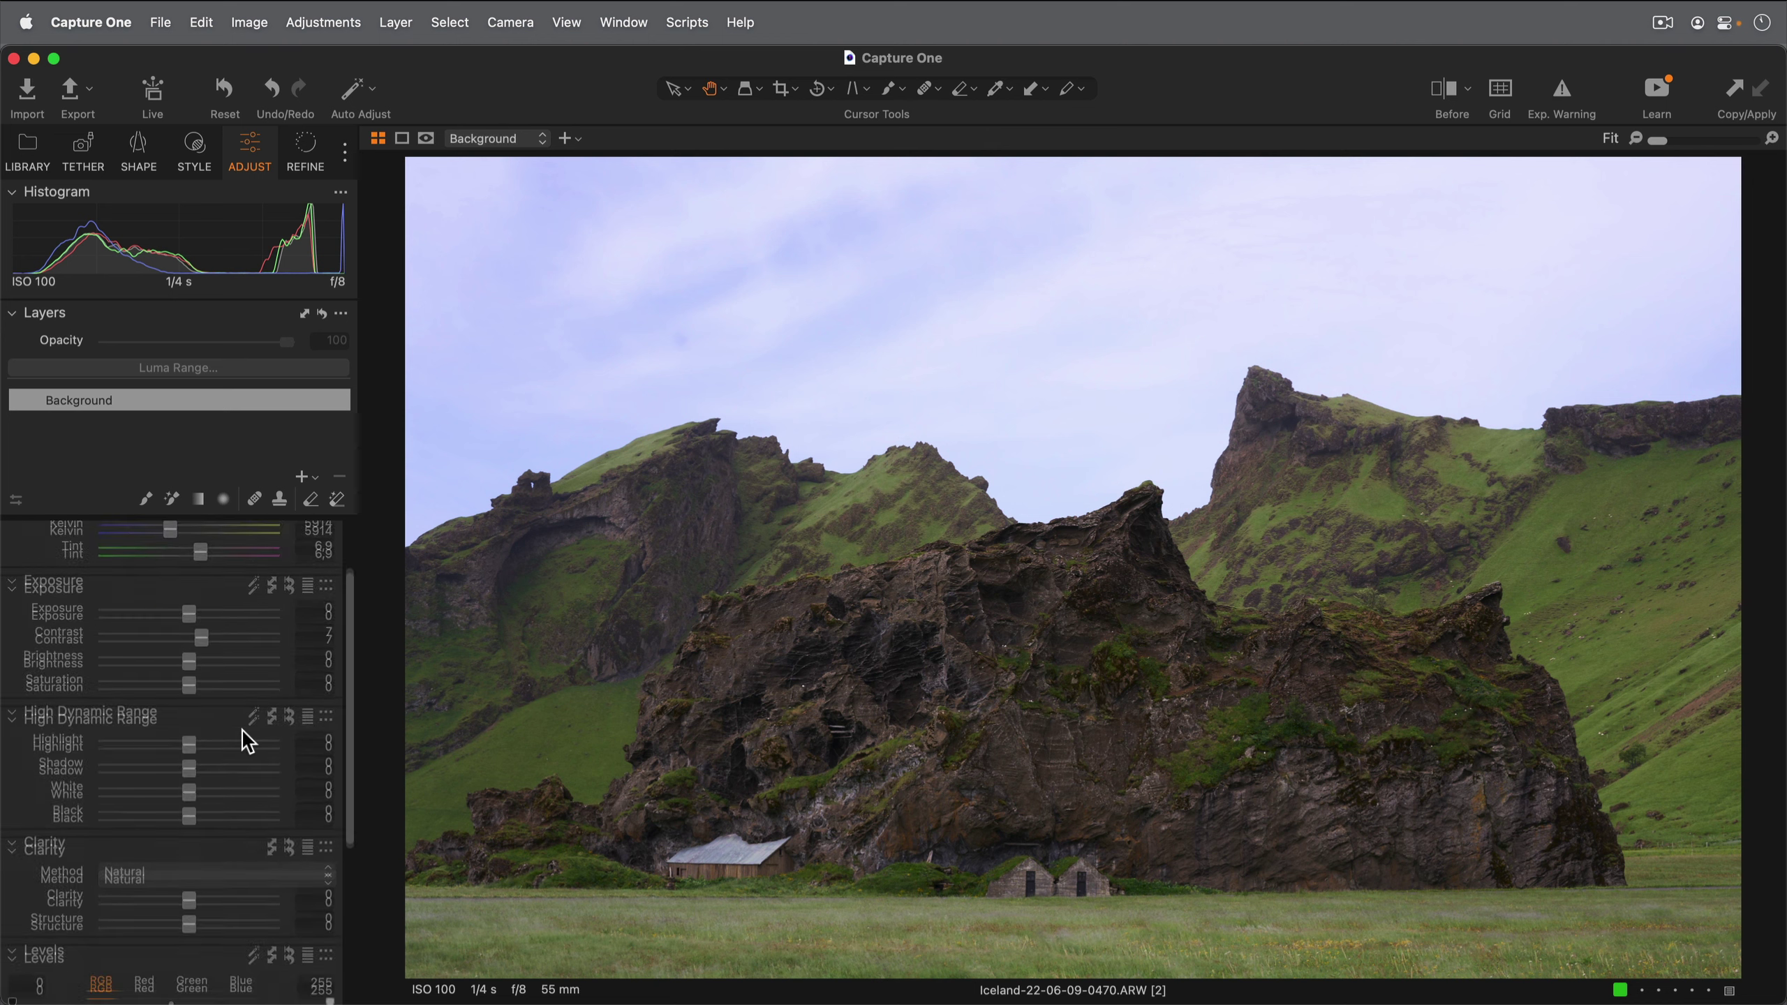
pyautogui.moveTo(189, 693); pyautogui.dragTo(215, 693)
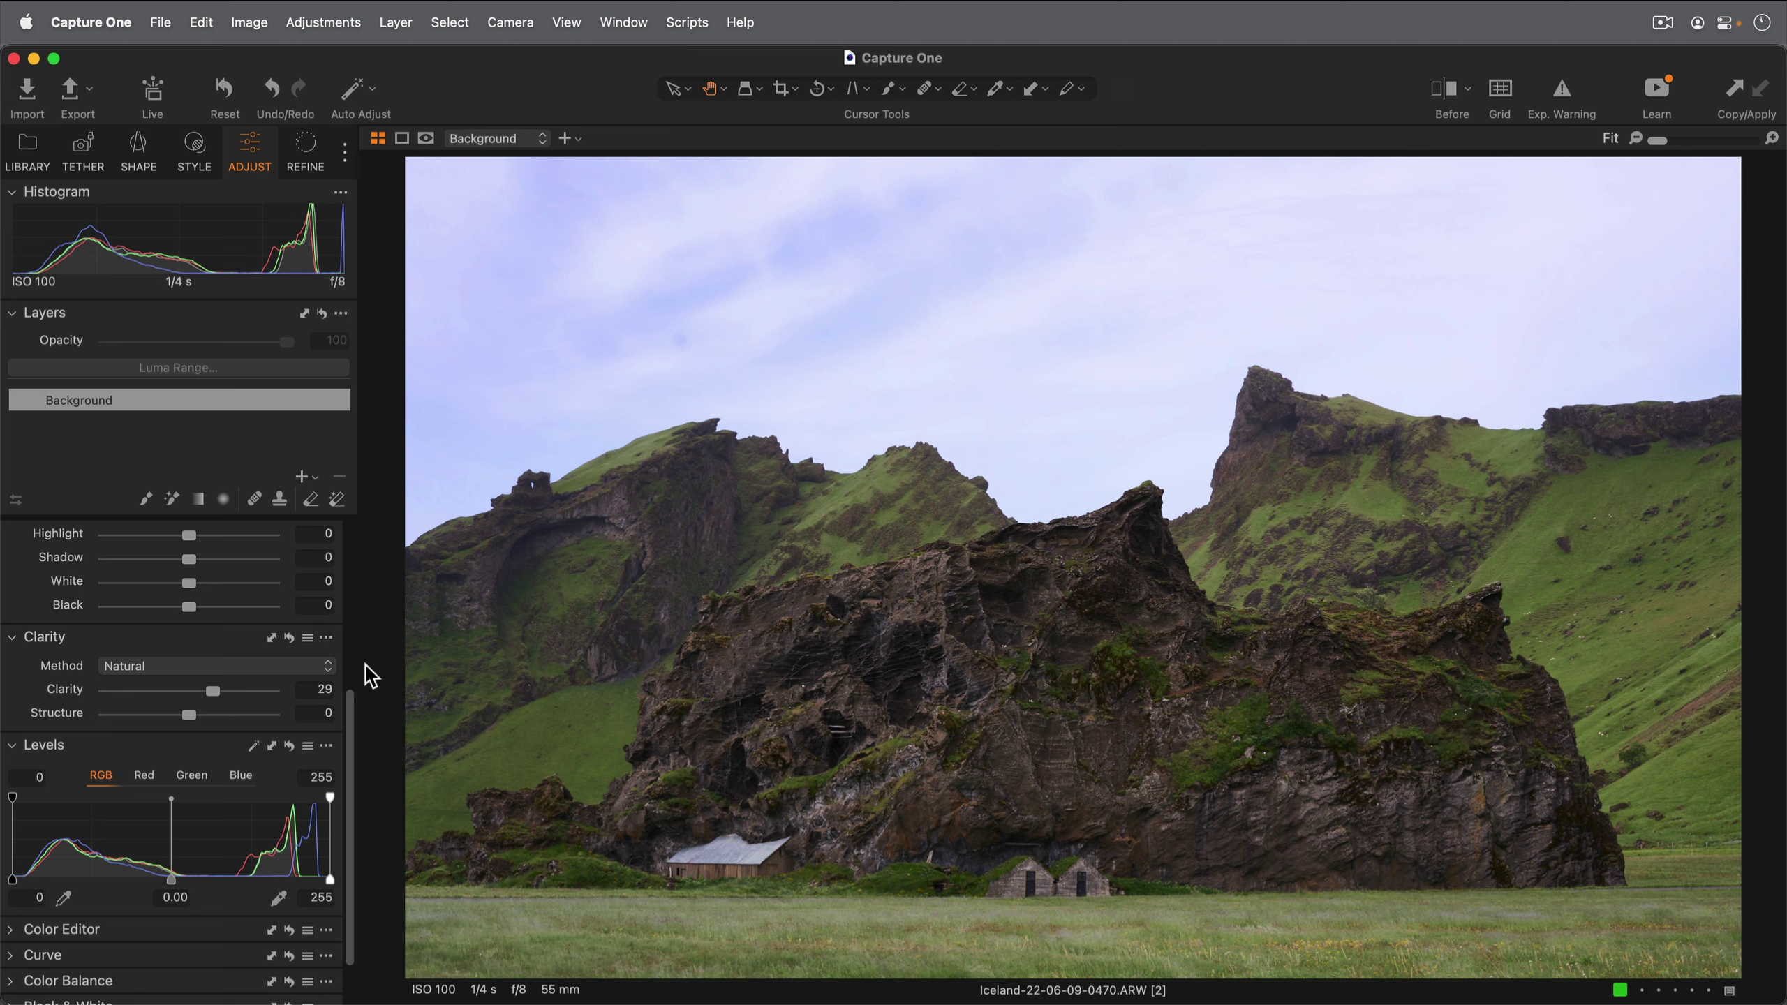
# Choose the Magic Brush and set the mask display to Always
pyautogui.click(171, 499)
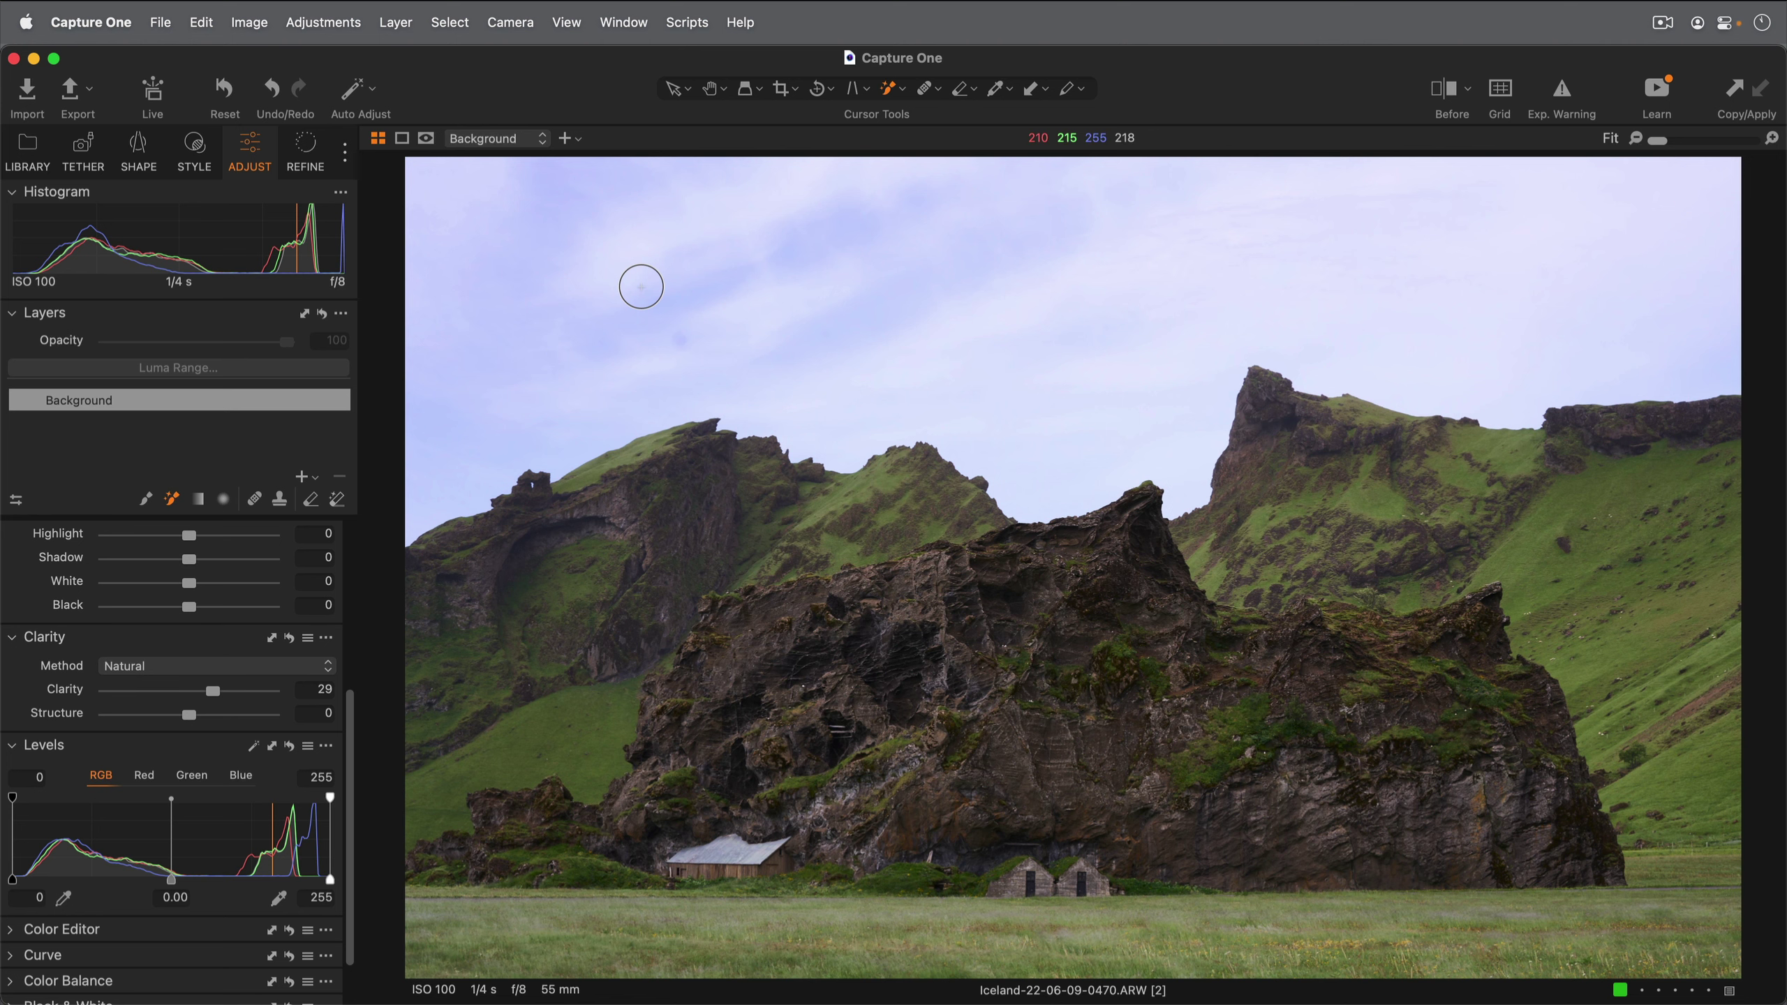
pyautogui.click(427, 139)
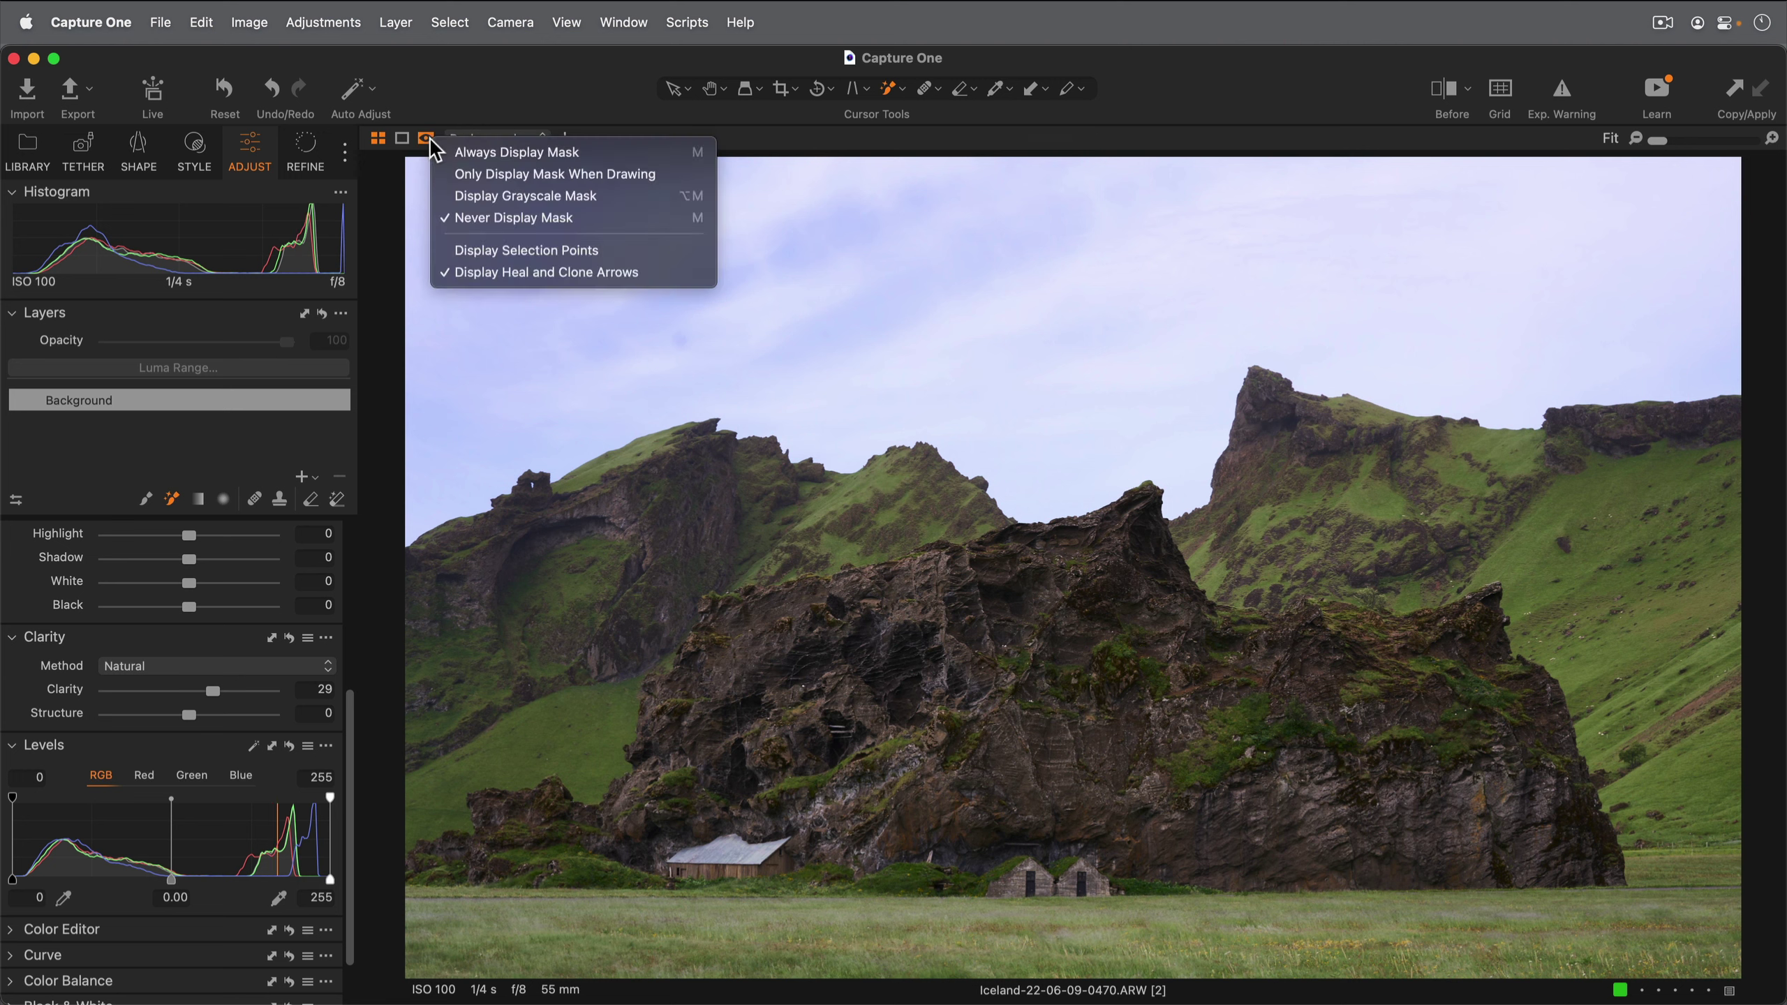
pyautogui.click(479, 156)
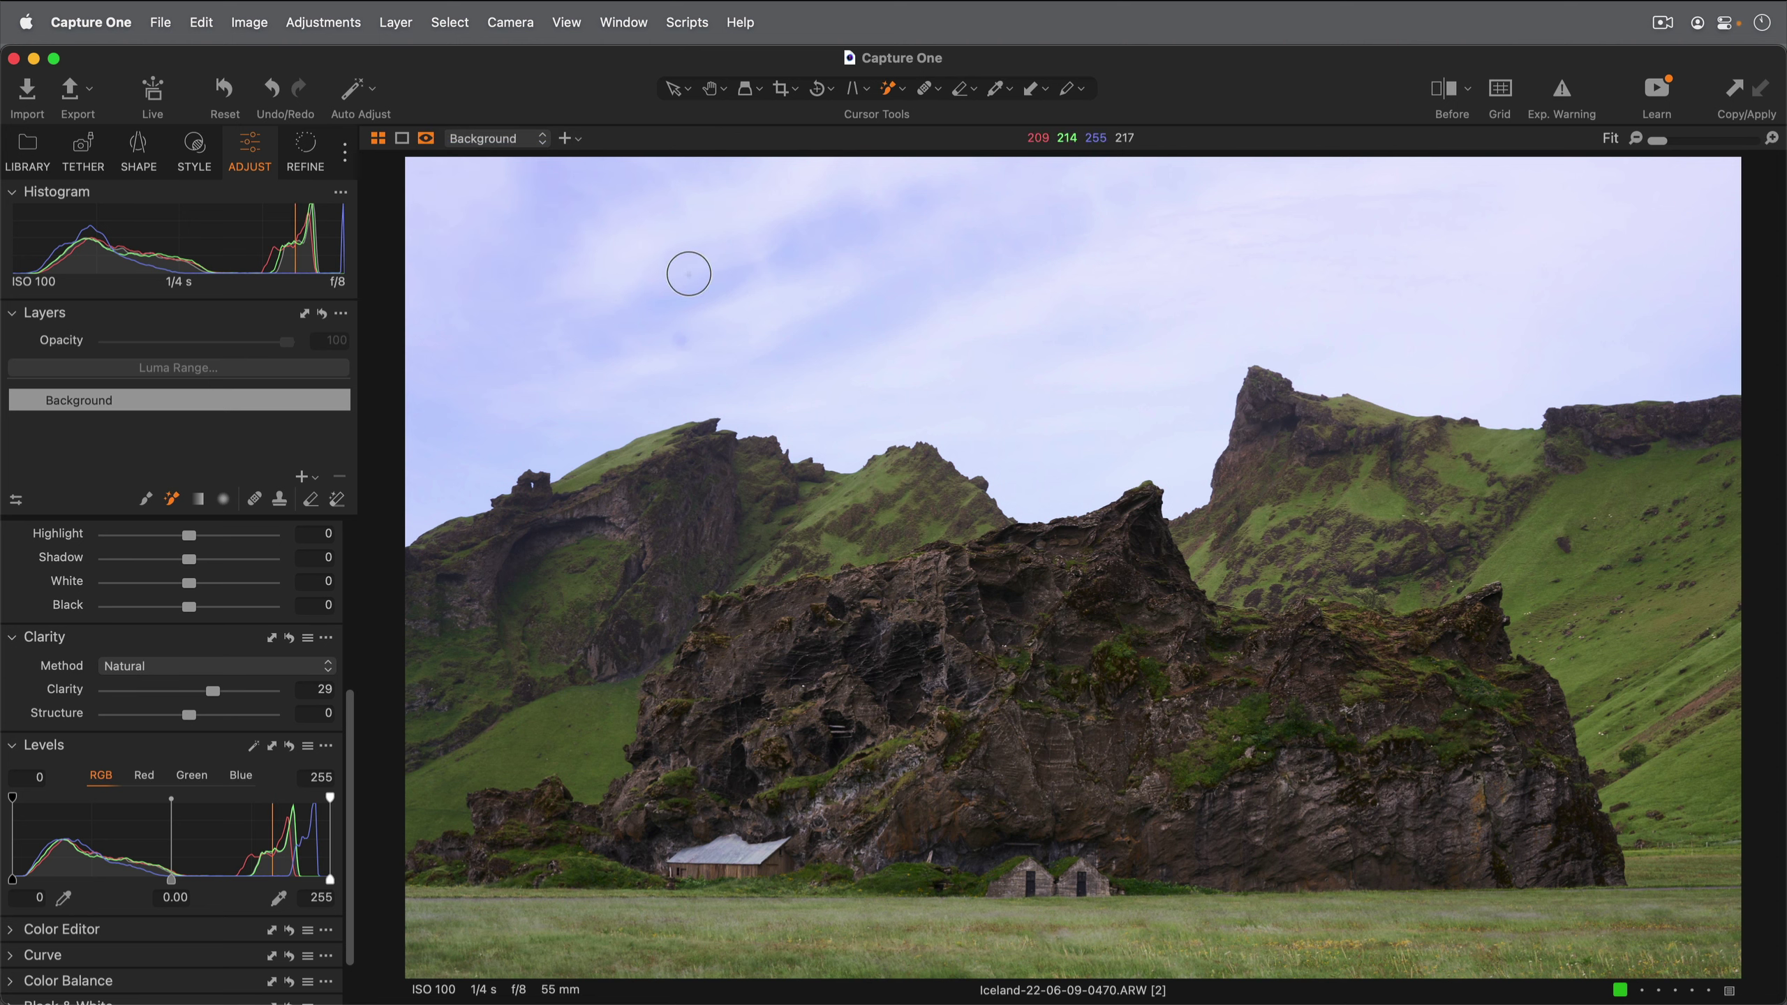
# Set Refine Edge to 27, paint a mask over the sky, then hide the mask
pyautogui.rightClick(687, 272)
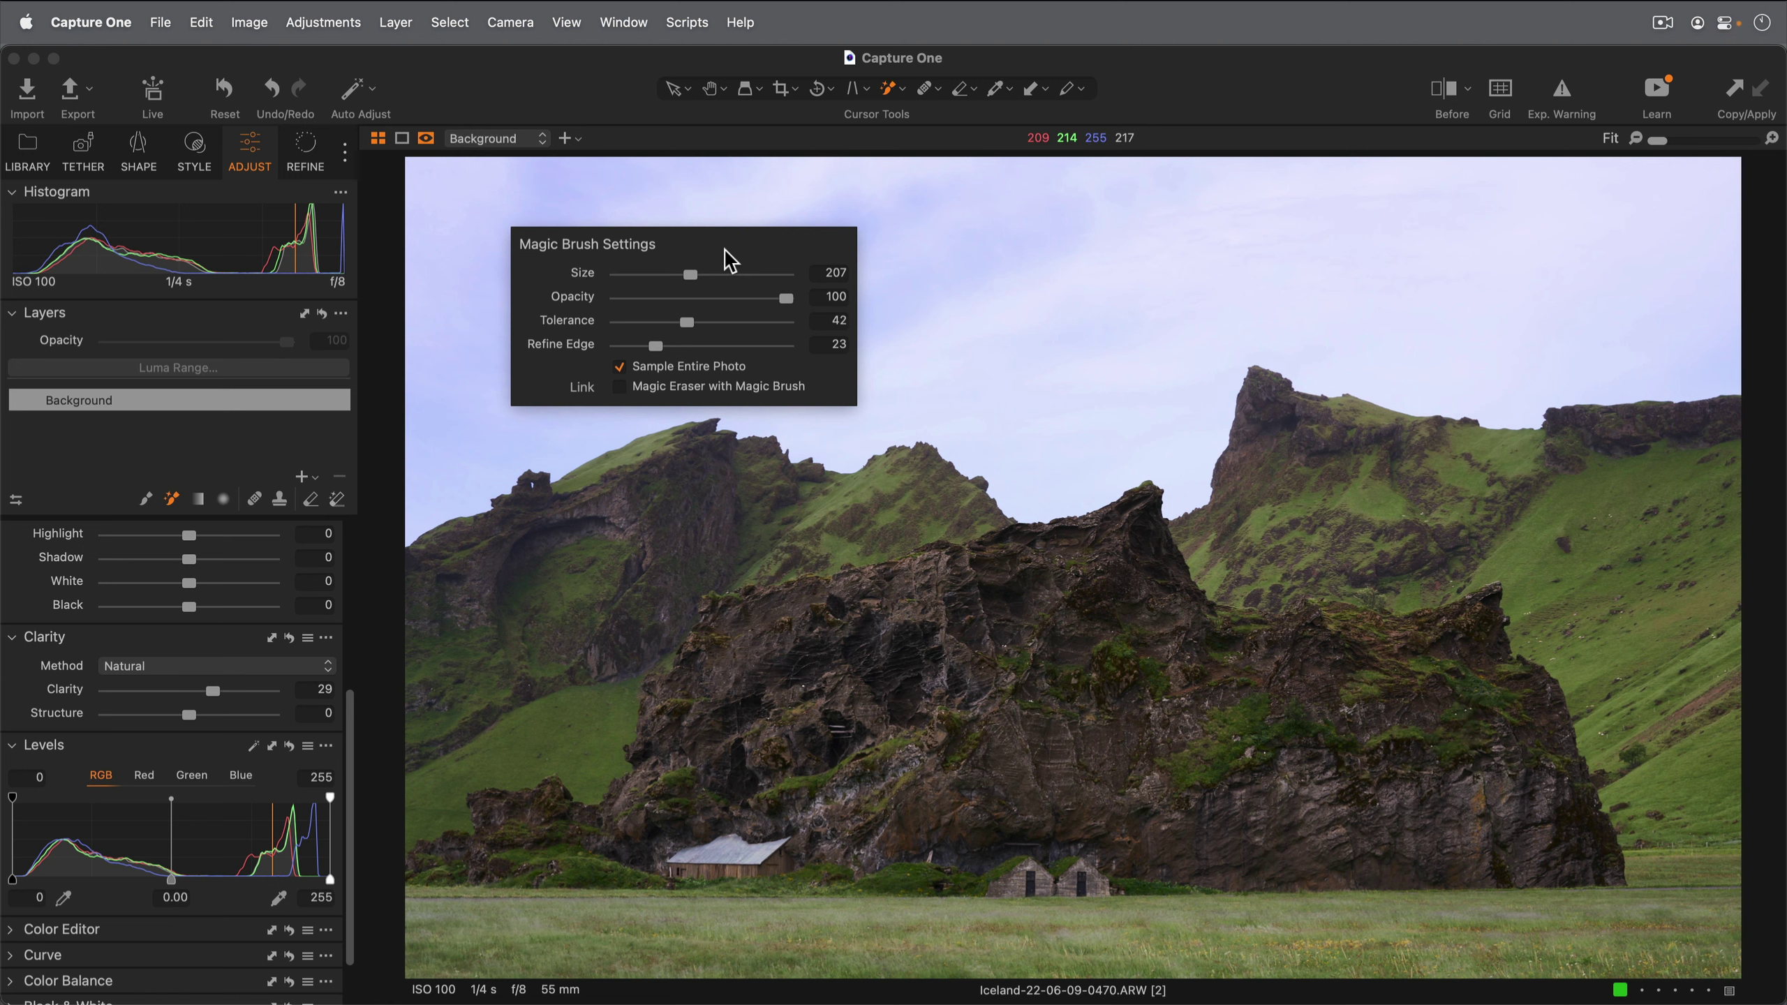
pyautogui.moveTo(656, 347); pyautogui.dragTo(662, 346)
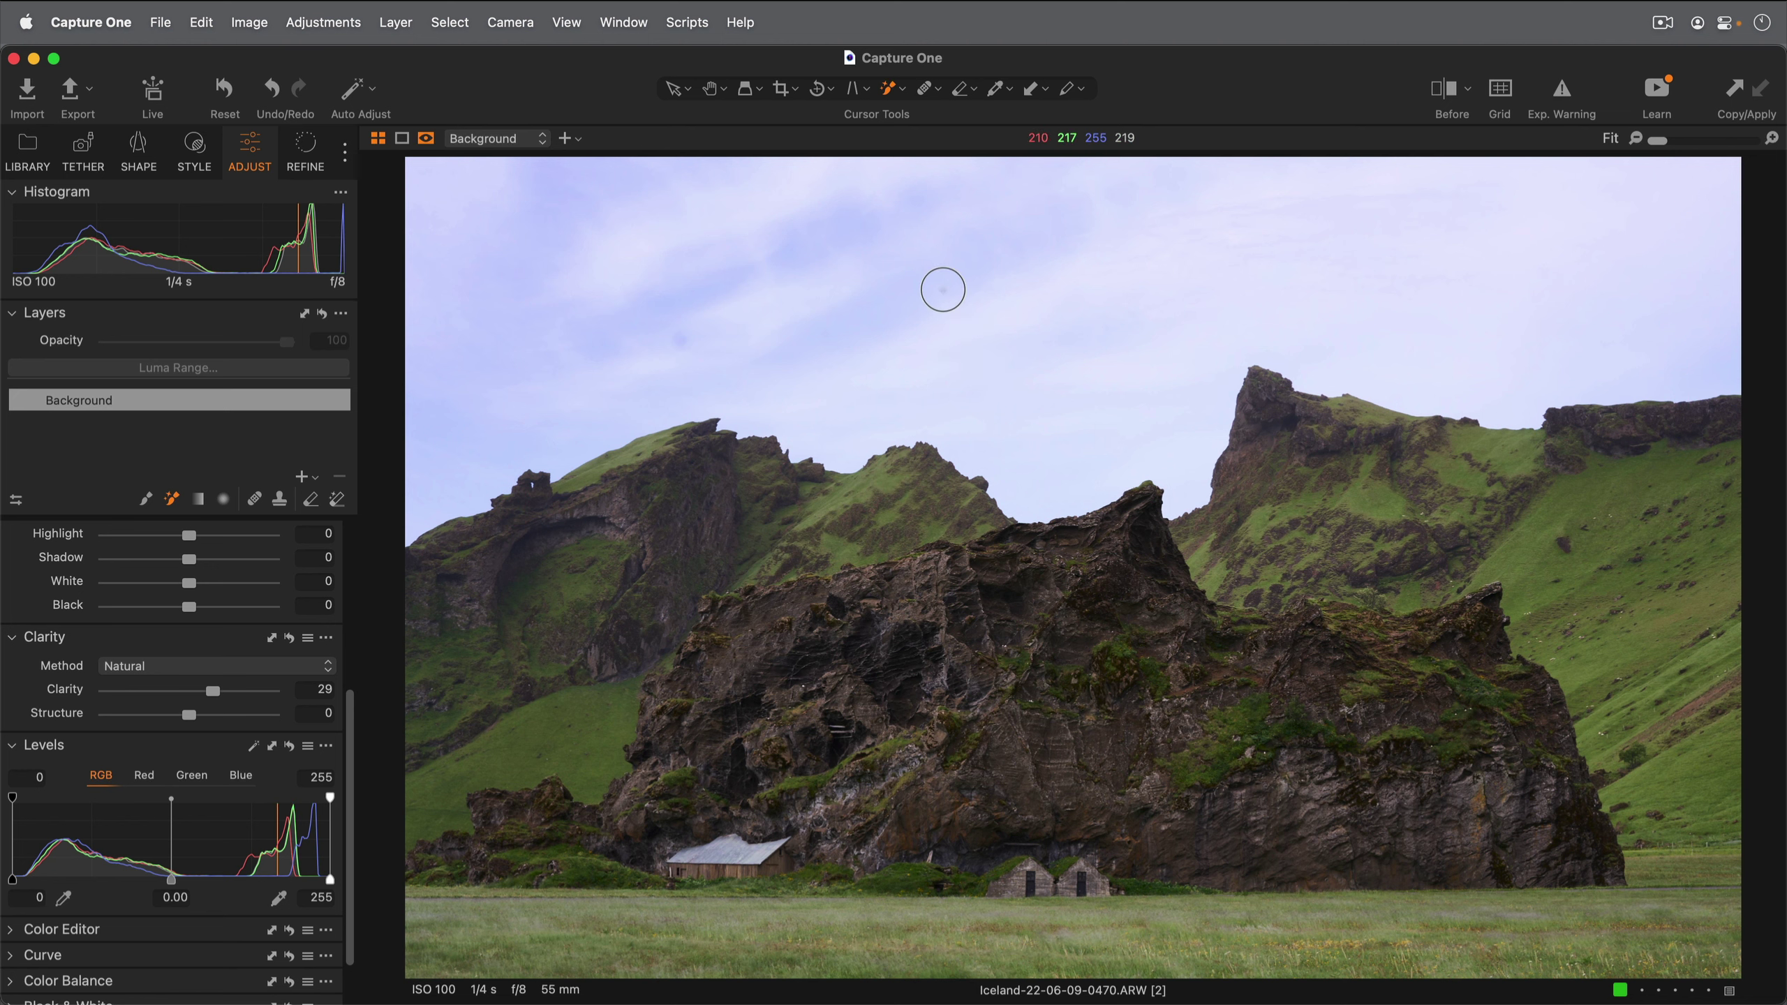
pyautogui.moveTo(943, 289); pyautogui.dragTo(995, 345)
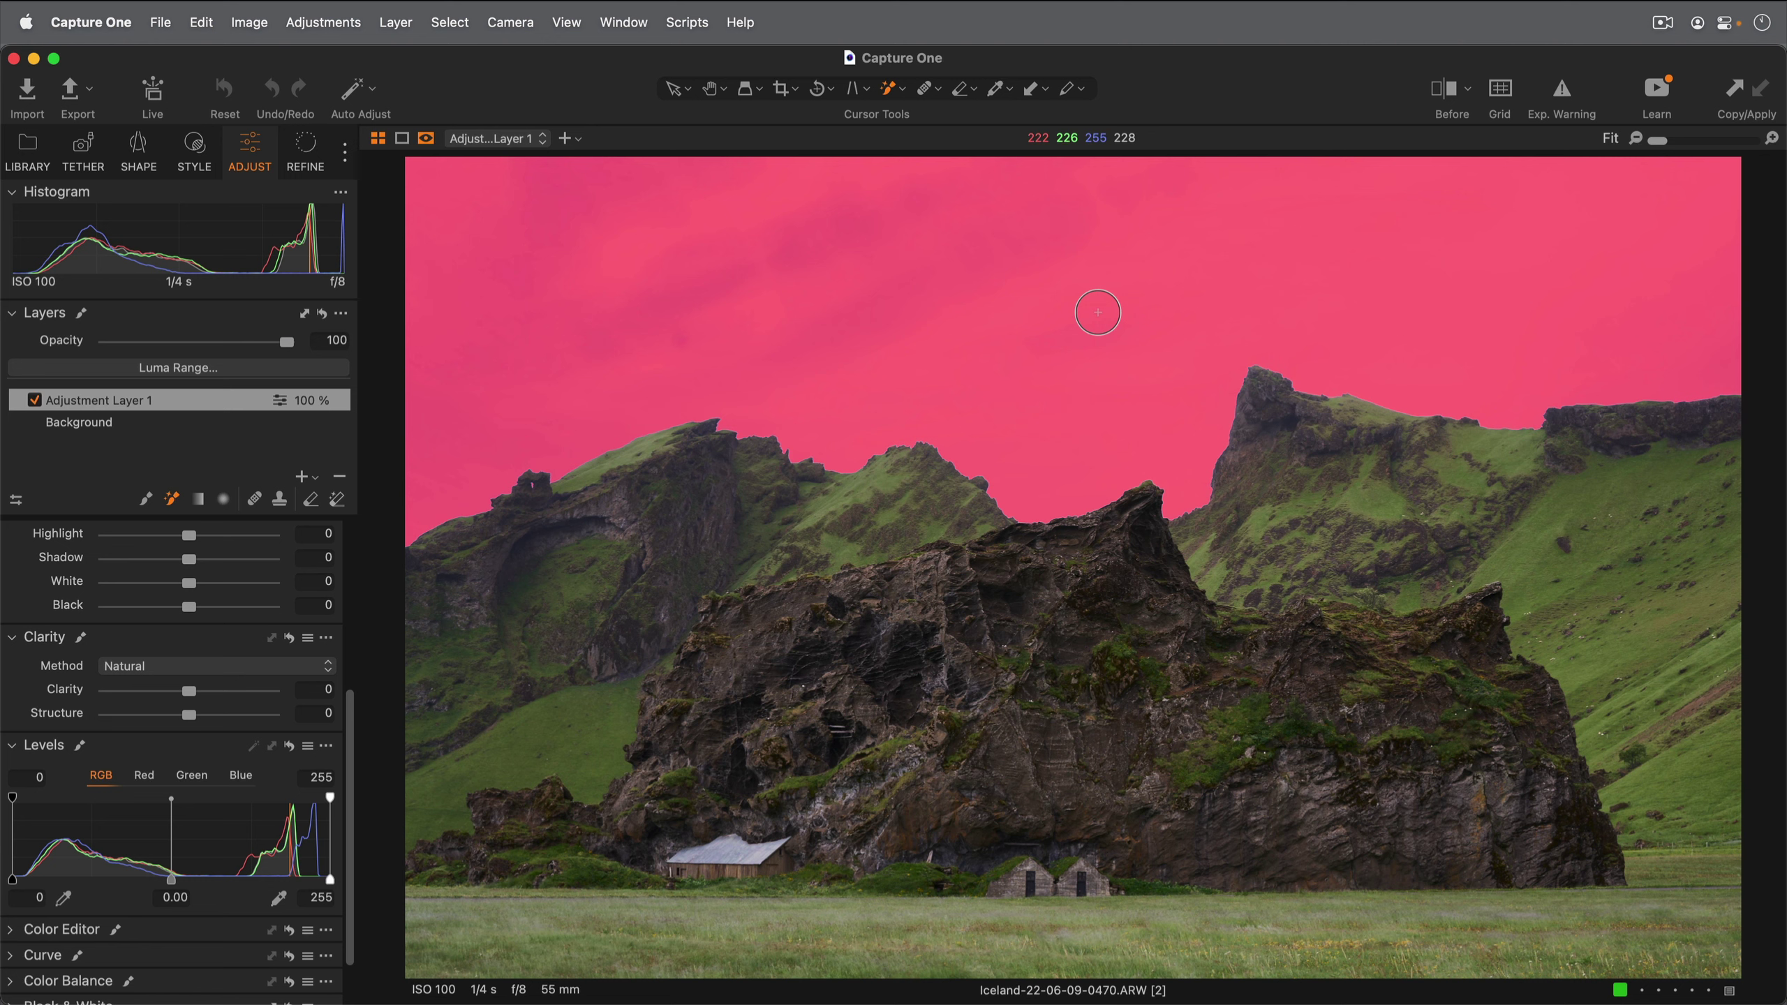
pyautogui.press('m')
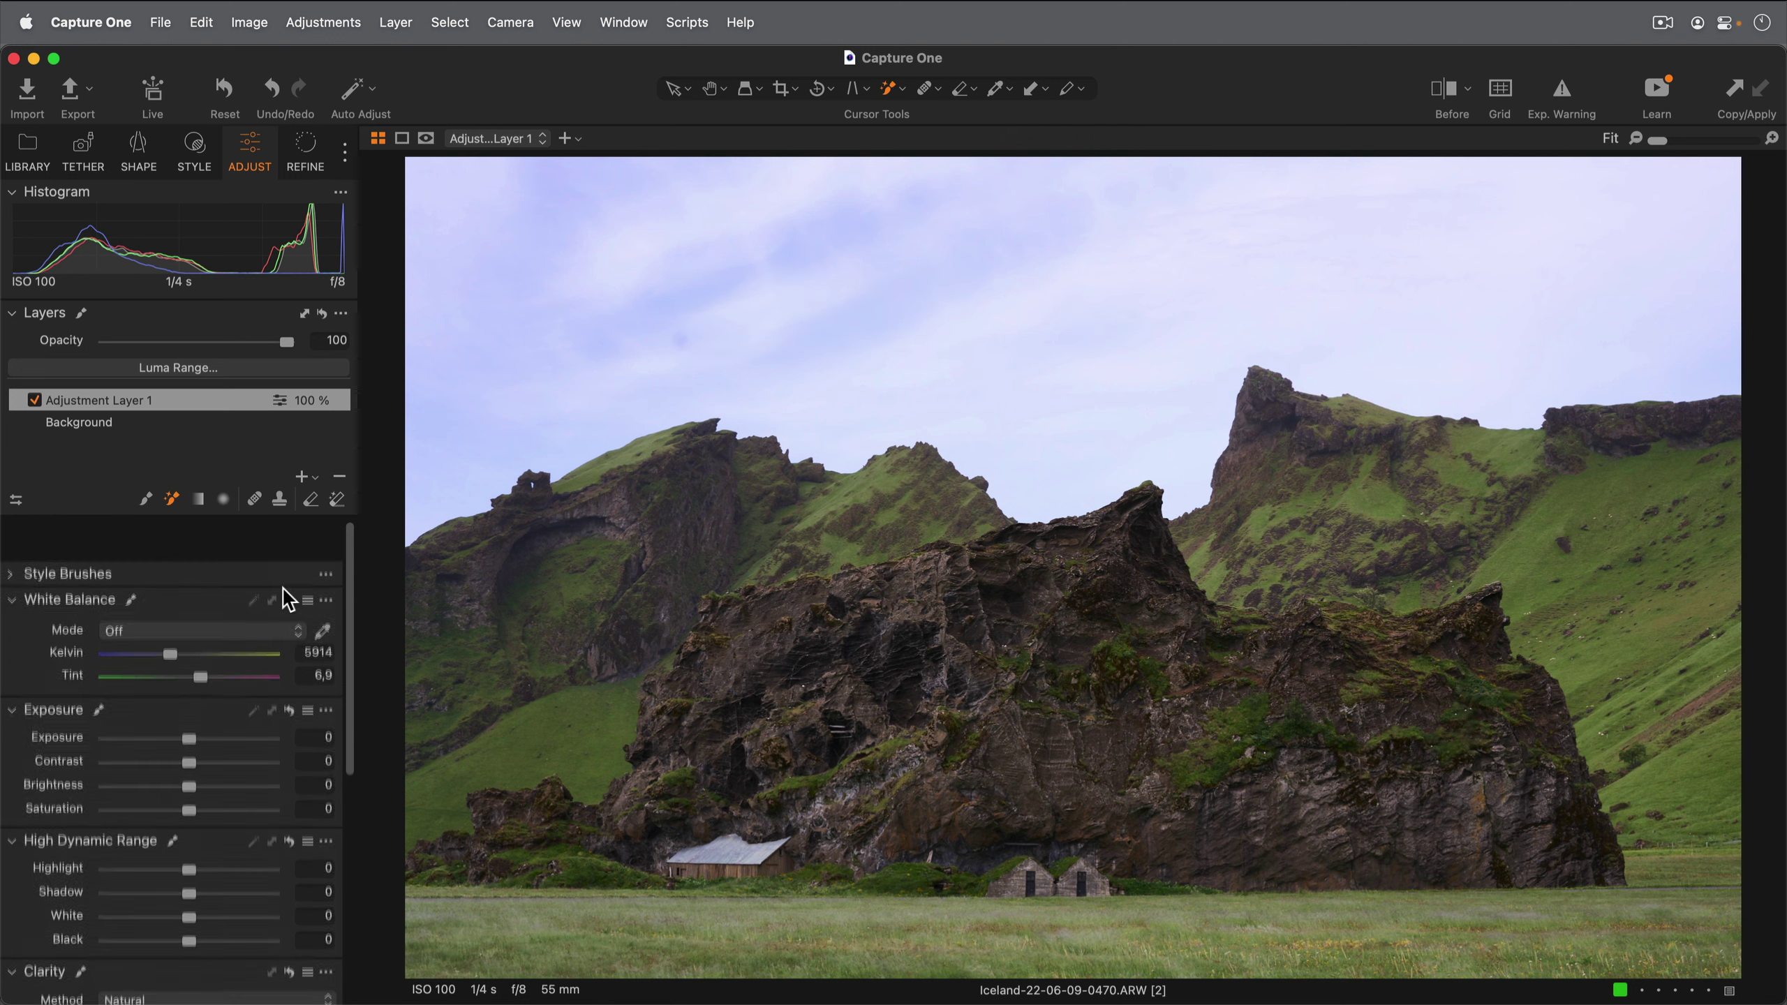
# Give the sky layer Exposure -0.76, Clarity 66 and Levels black 9, white 234
pyautogui.scroll(8, 304, 602)
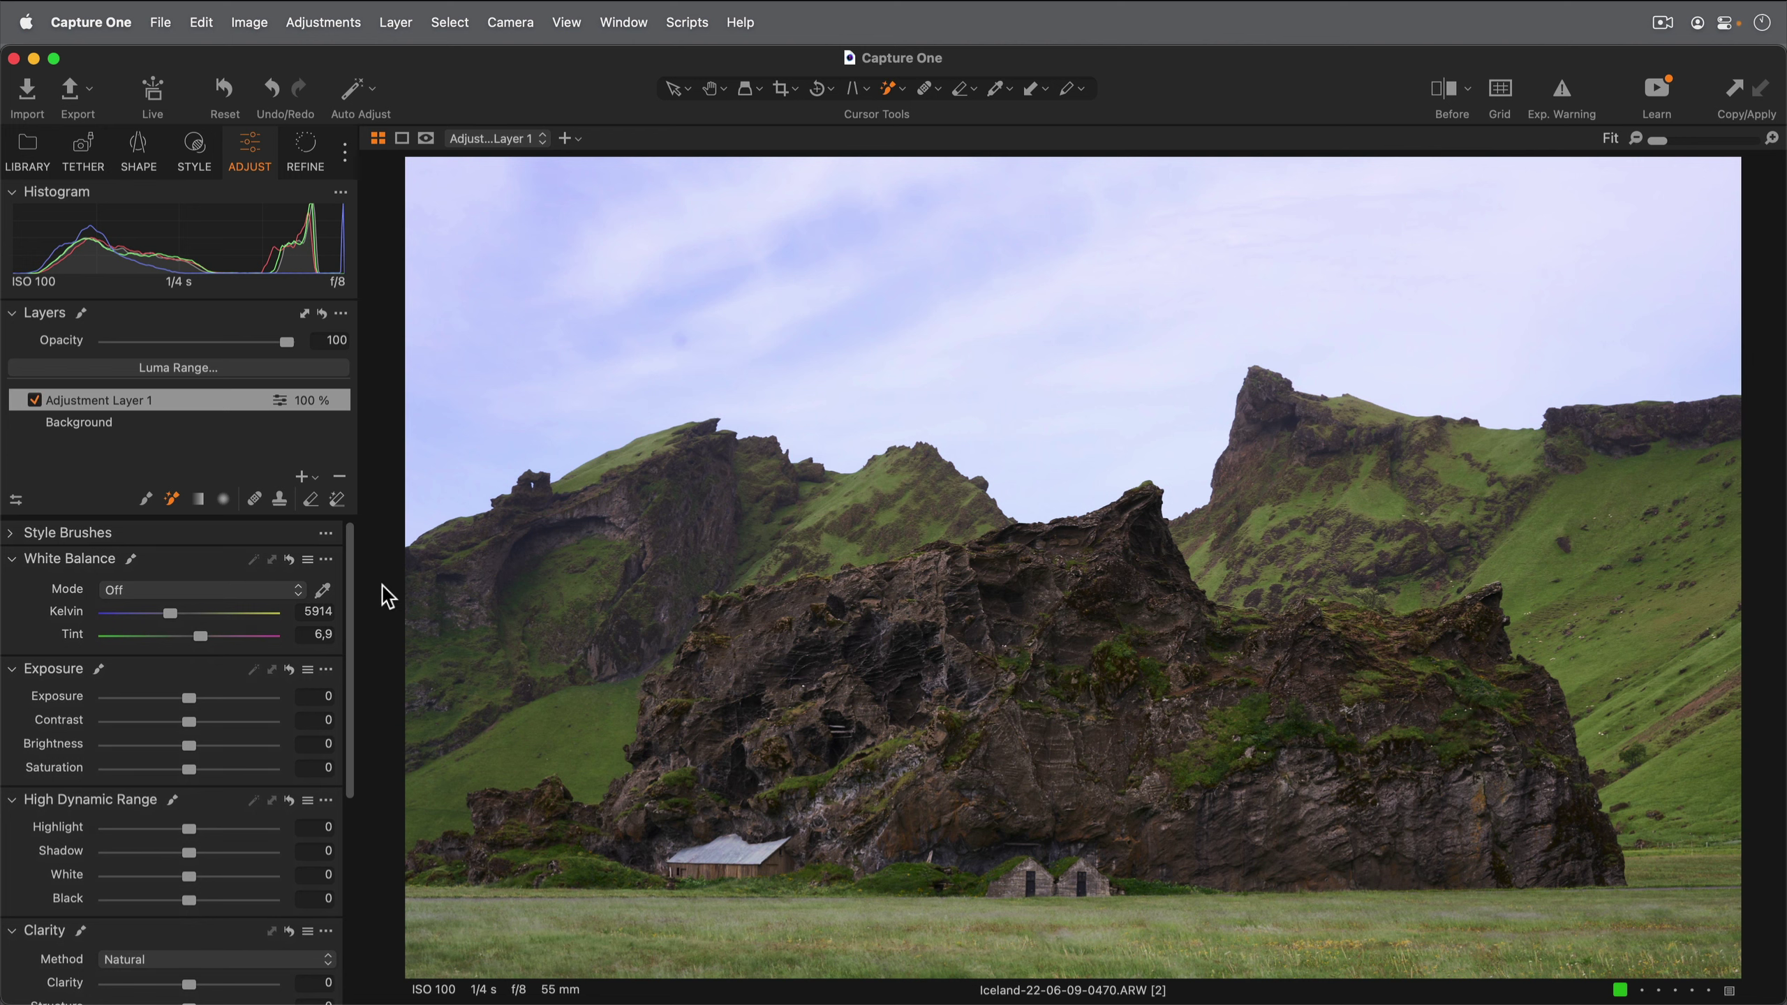
pyautogui.moveTo(189, 694); pyautogui.dragTo(176, 694)
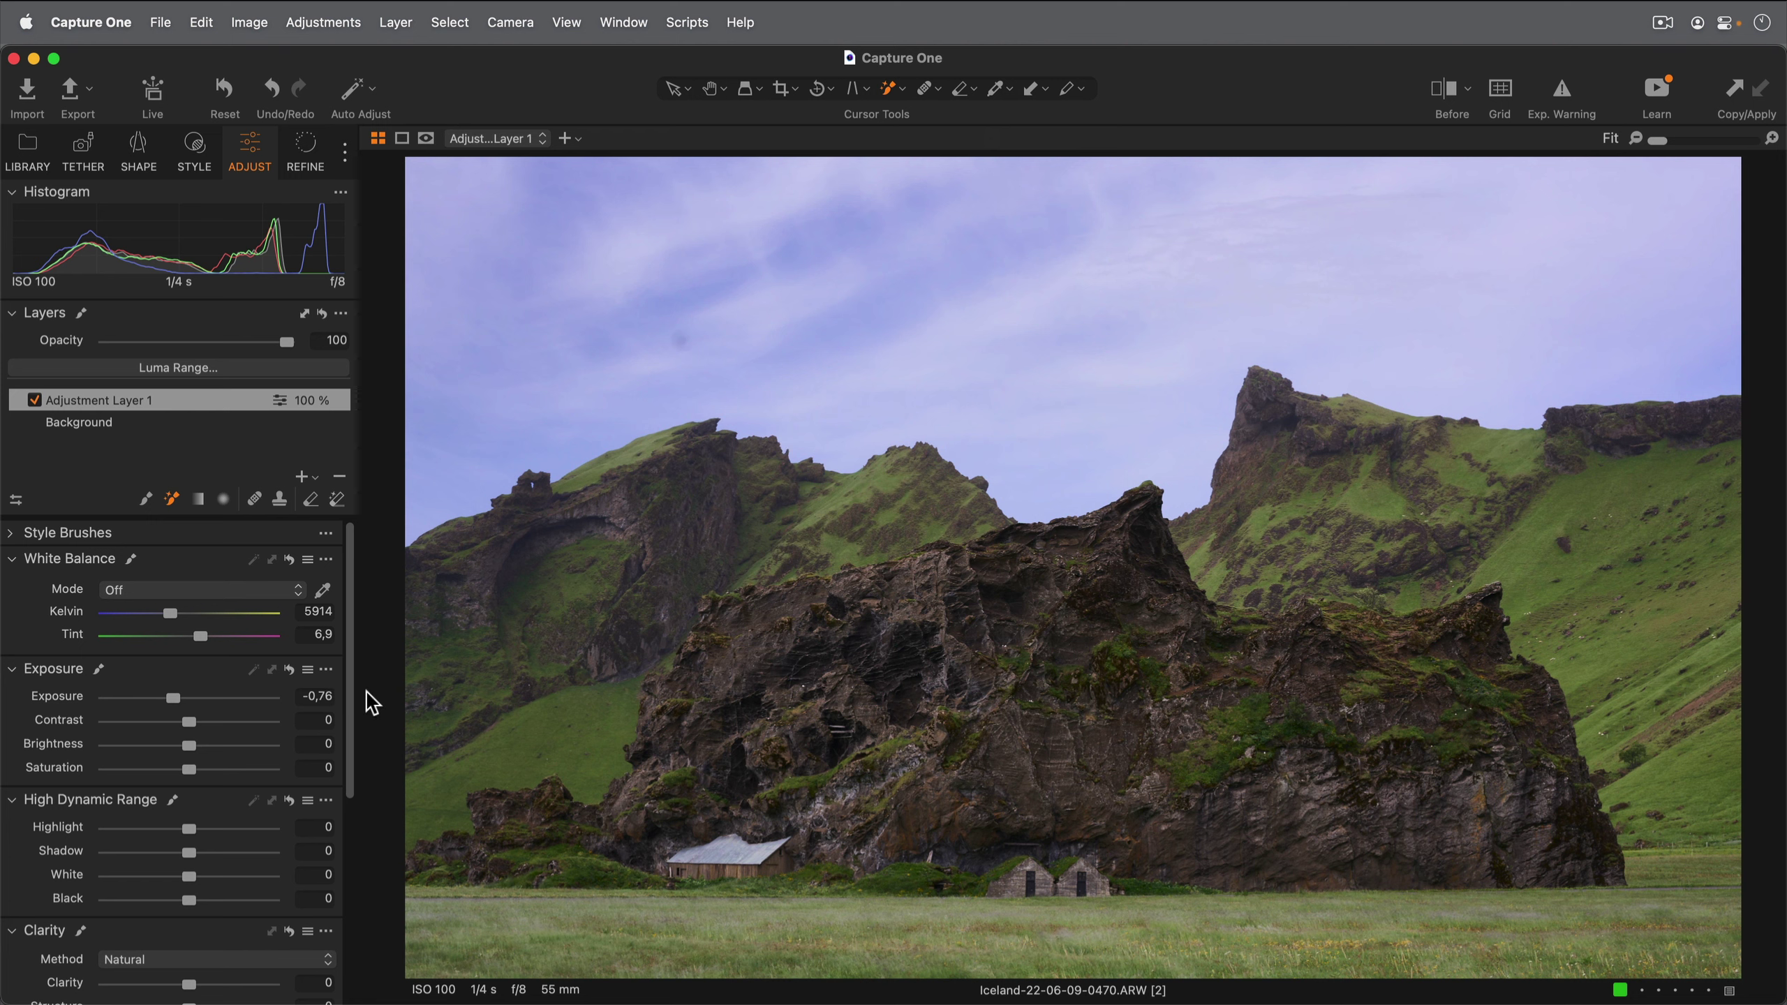
pyautogui.scroll(-10, 239, 739)
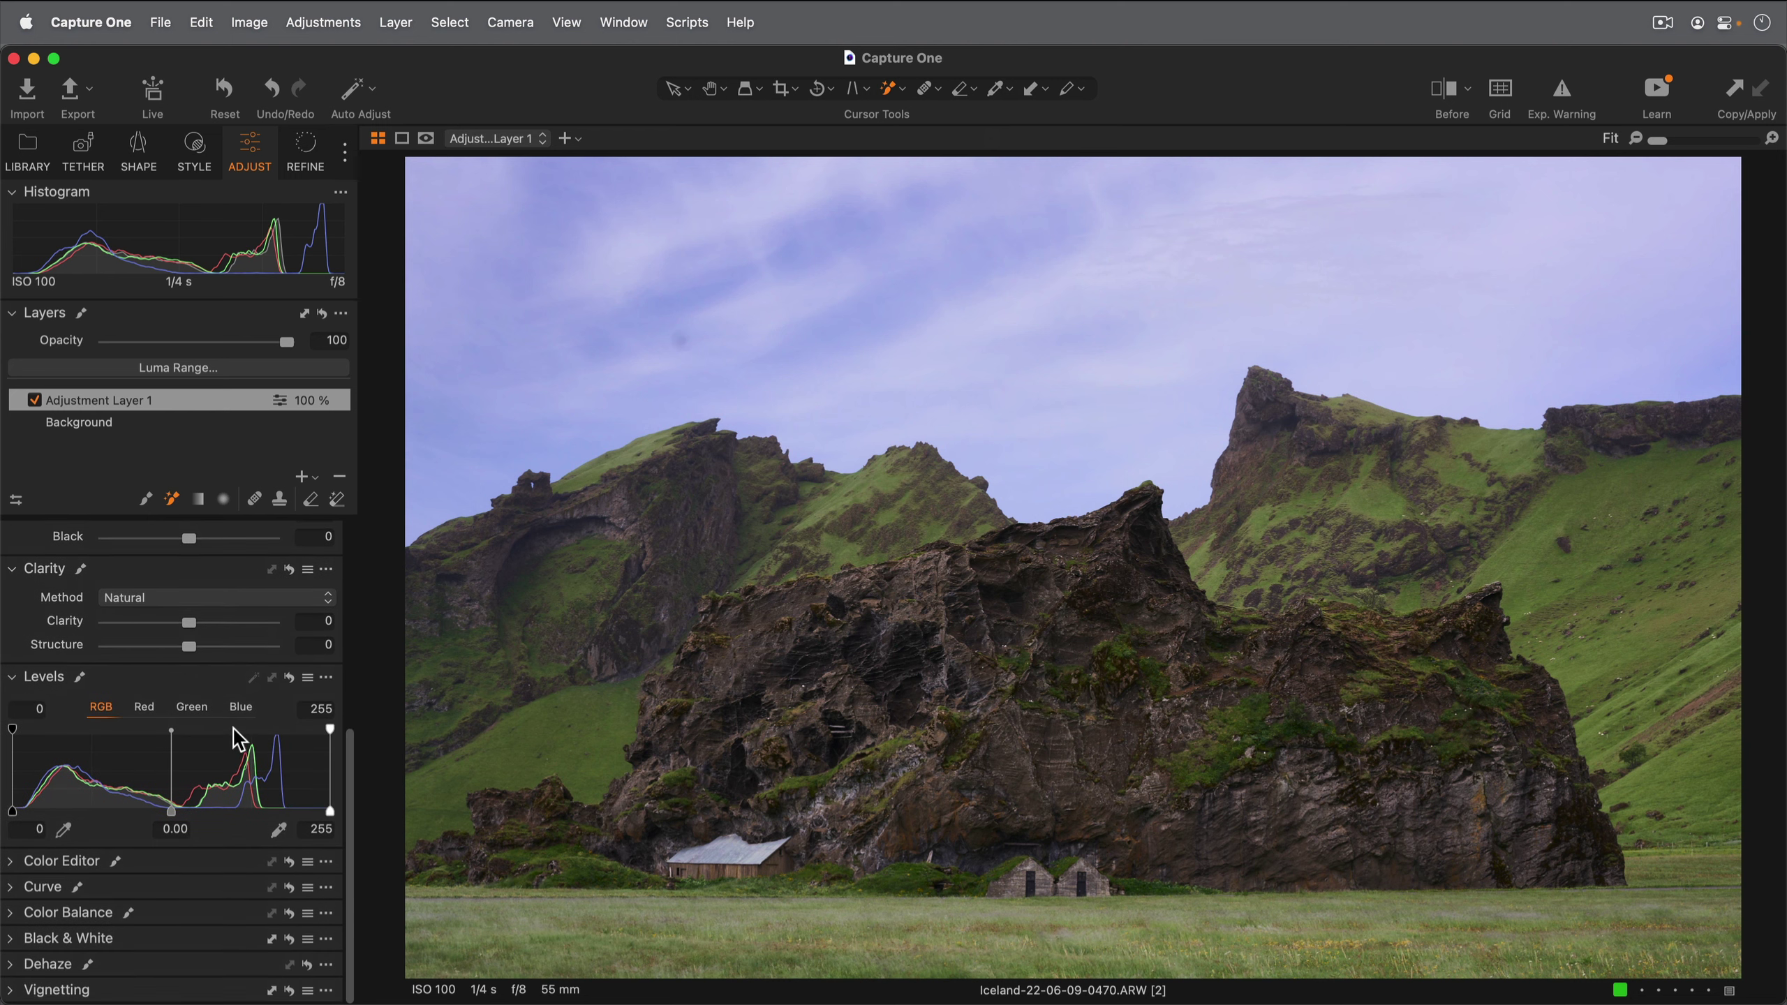
pyautogui.moveTo(188, 625); pyautogui.dragTo(247, 629)
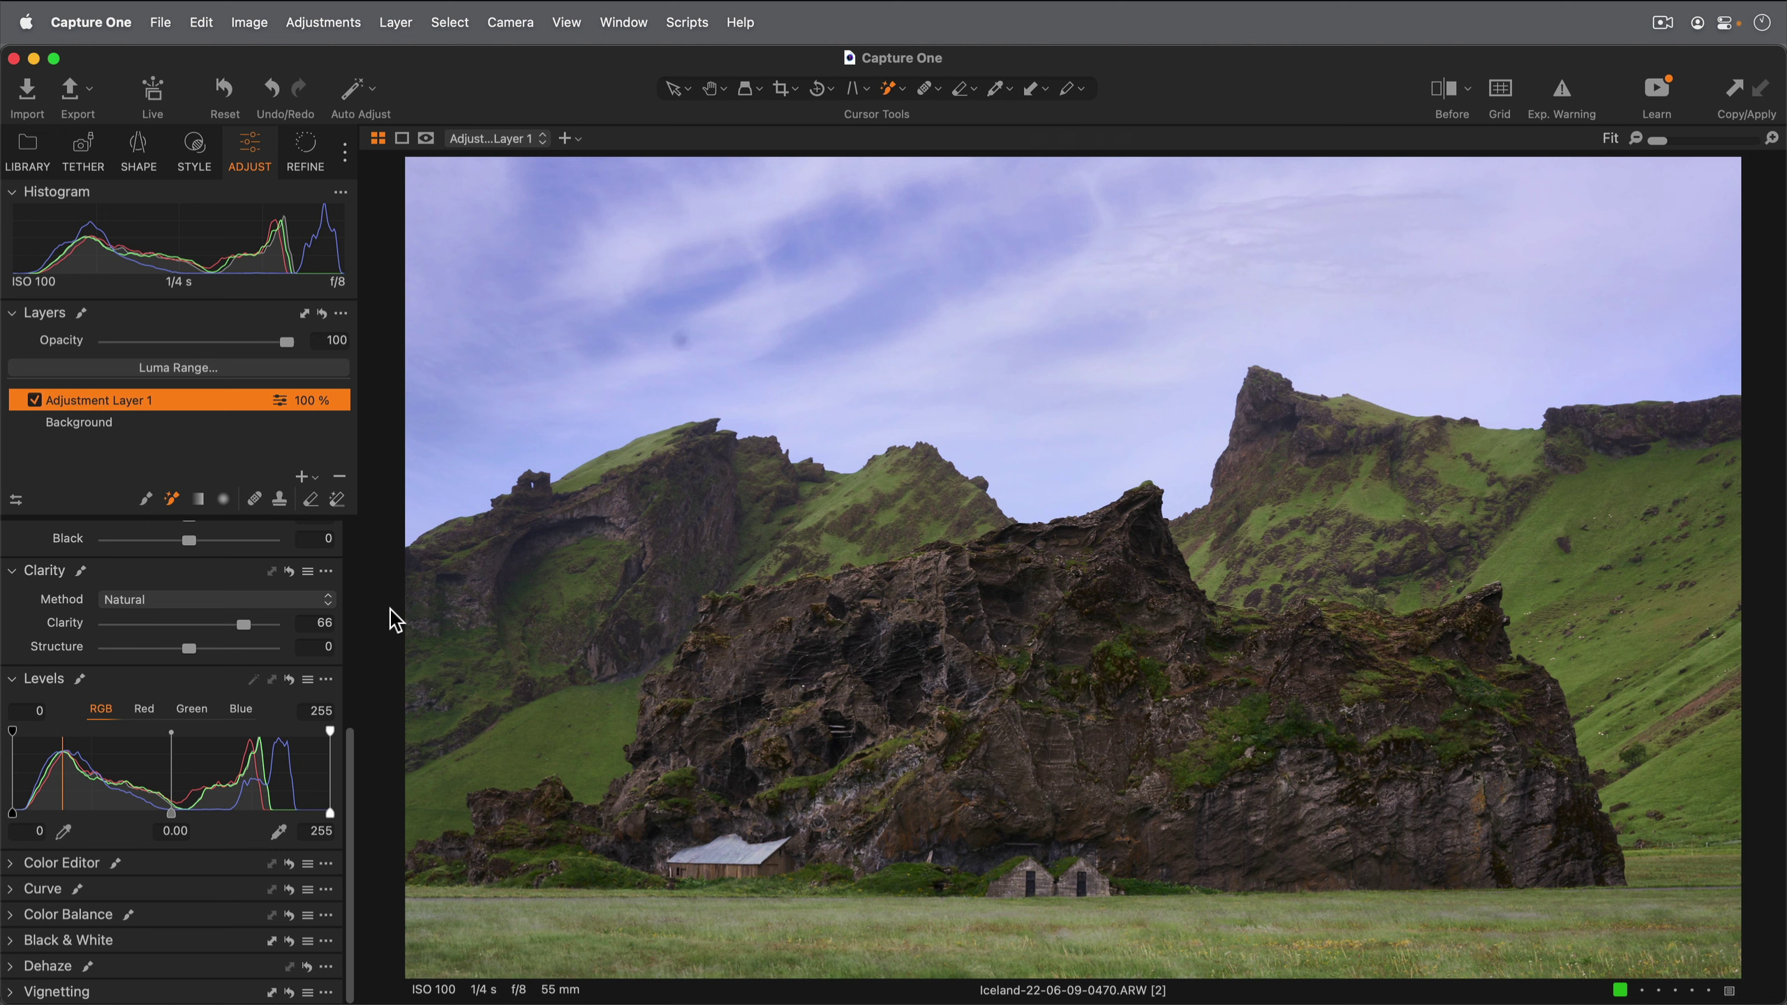
pyautogui.moveTo(330, 813); pyautogui.dragTo(303, 813)
pyautogui.moveTo(11, 813); pyautogui.dragTo(24, 813)
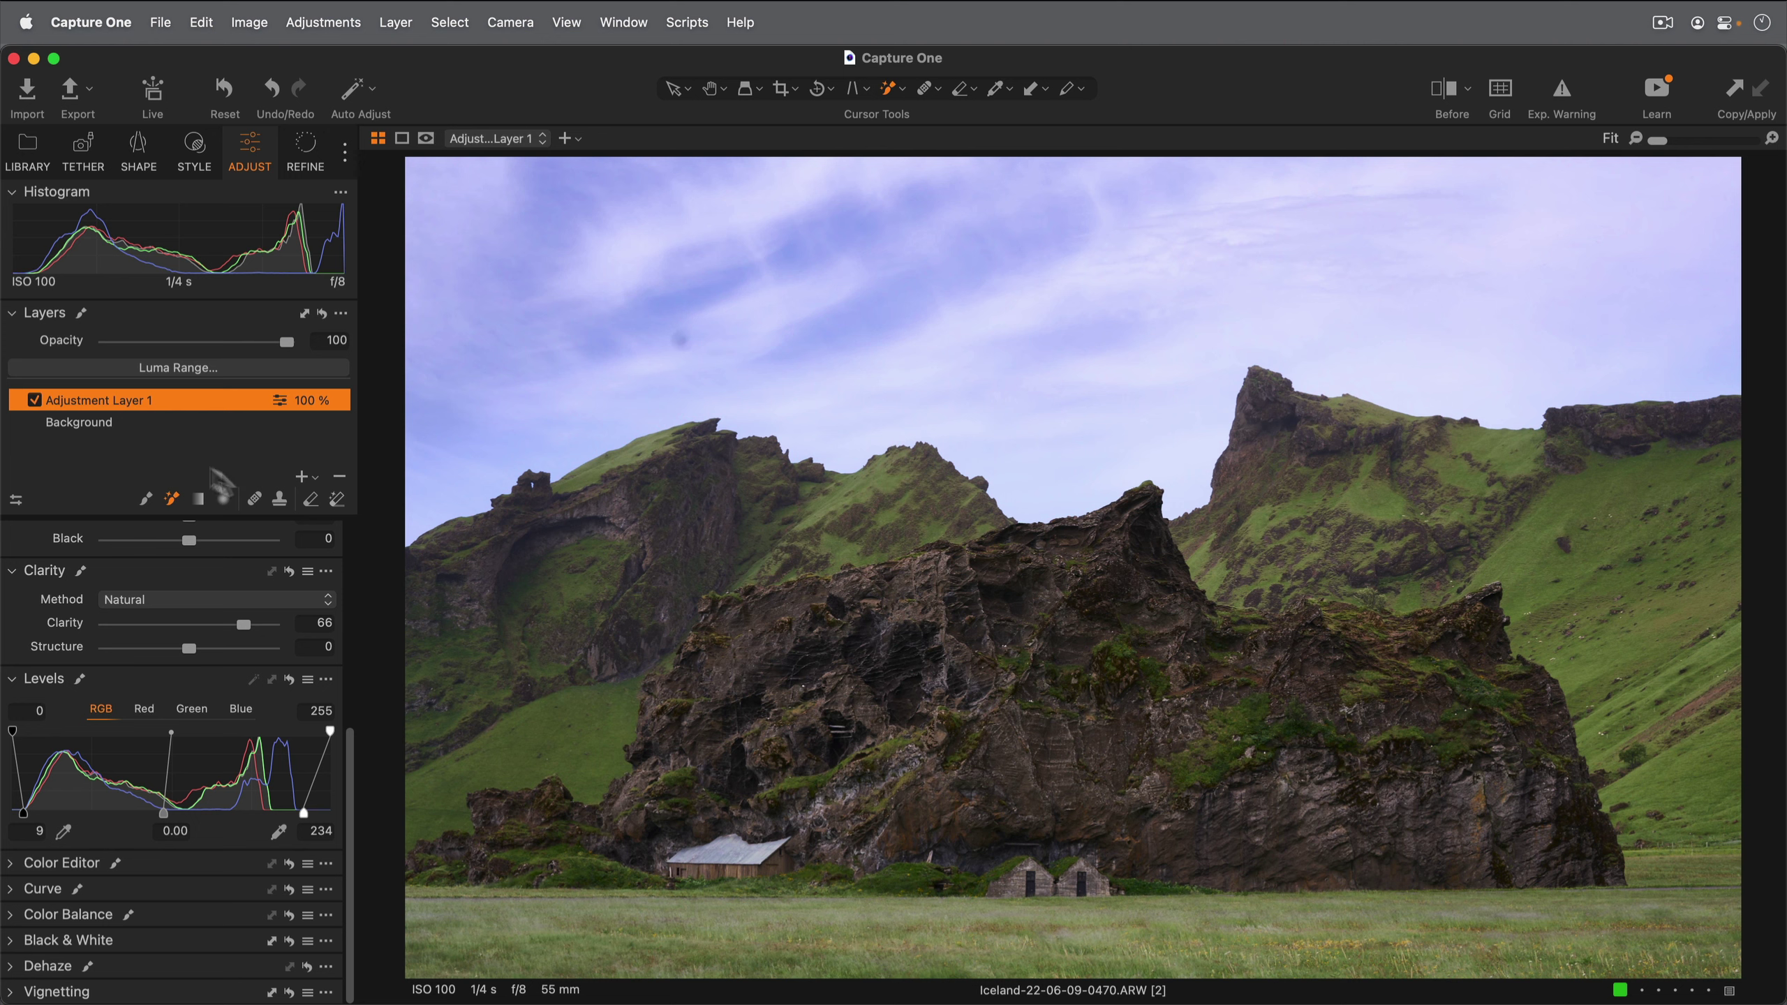
# Toggle Adjustment Layer 1 off and back on, then rename it 'Sky'
pyautogui.click(35, 399)
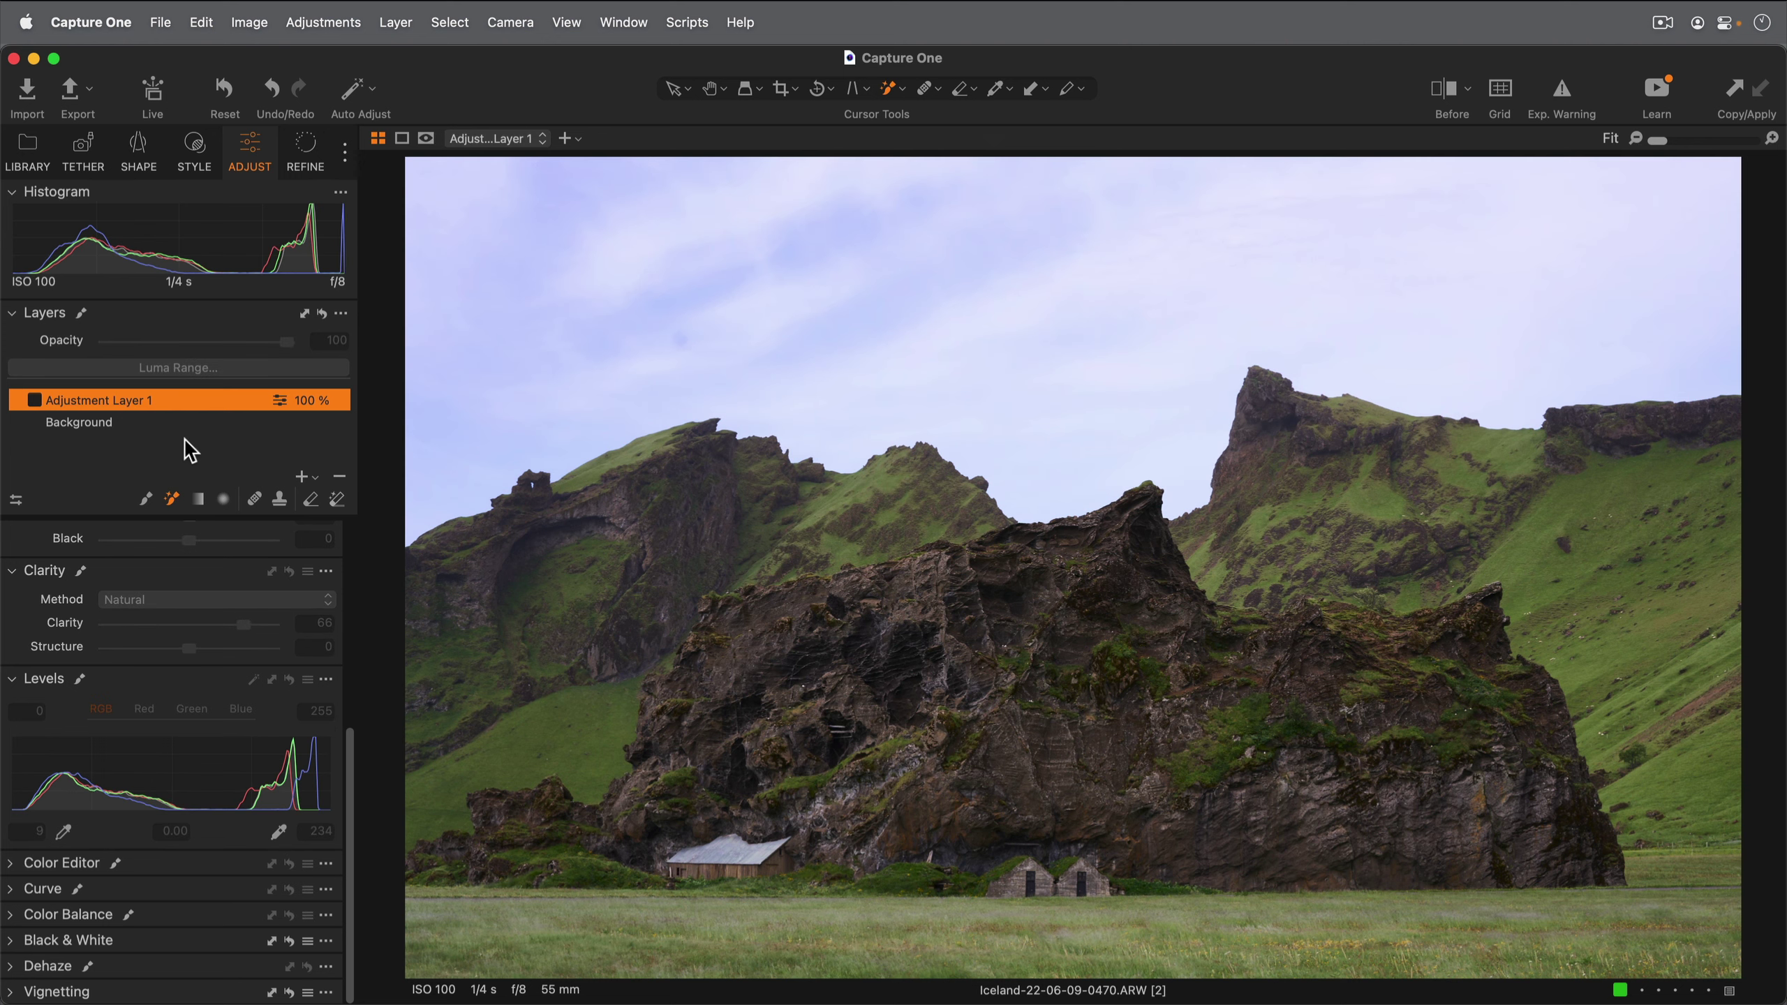
pyautogui.click(34, 399)
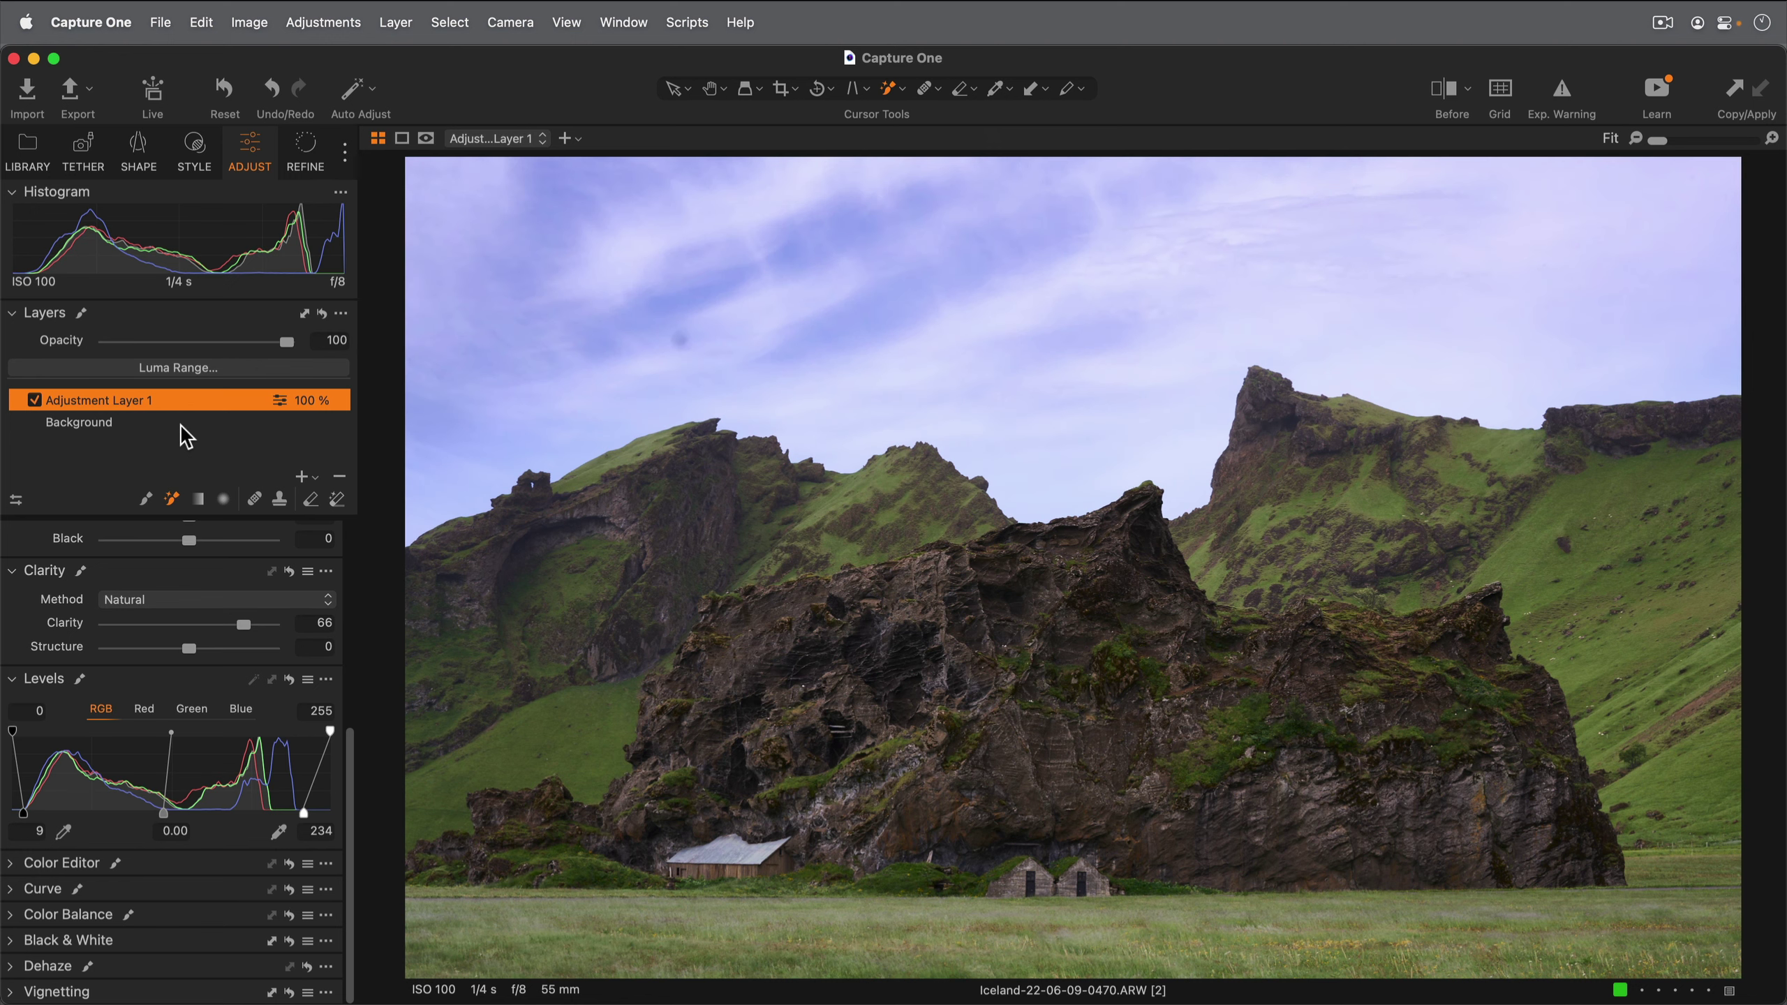
pyautogui.click(158, 400)
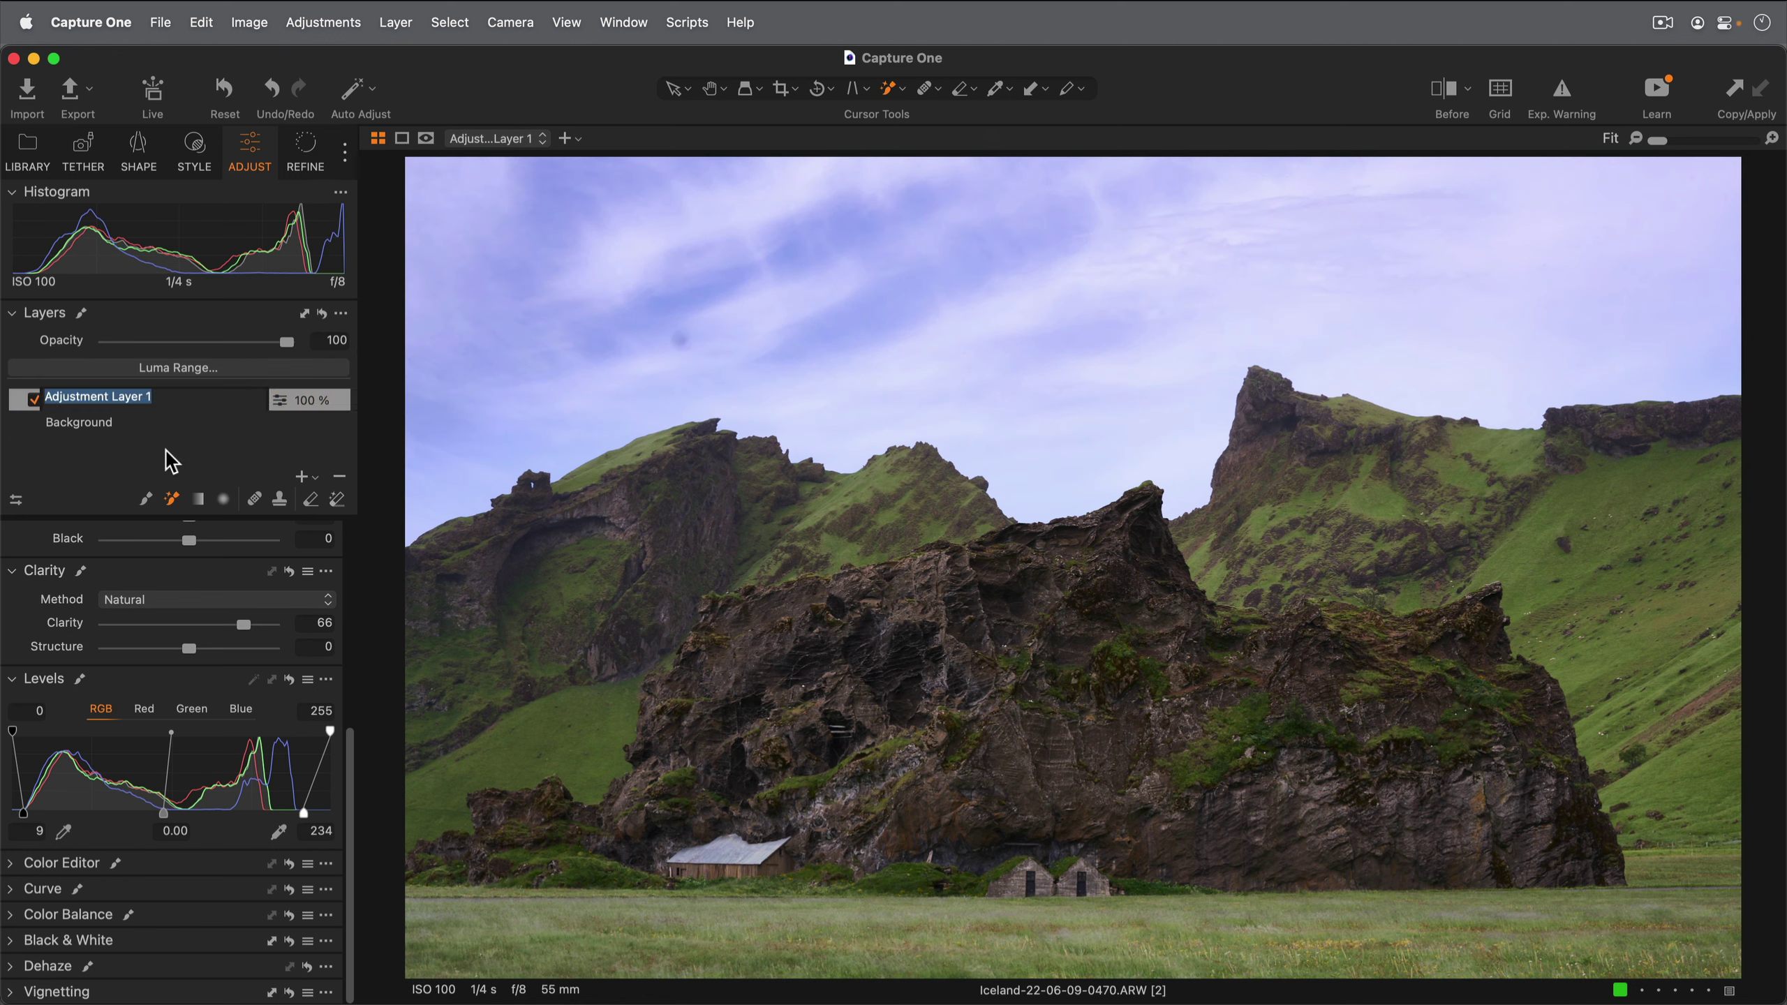
pyautogui.write('Sky')
pyautogui.press('Return')
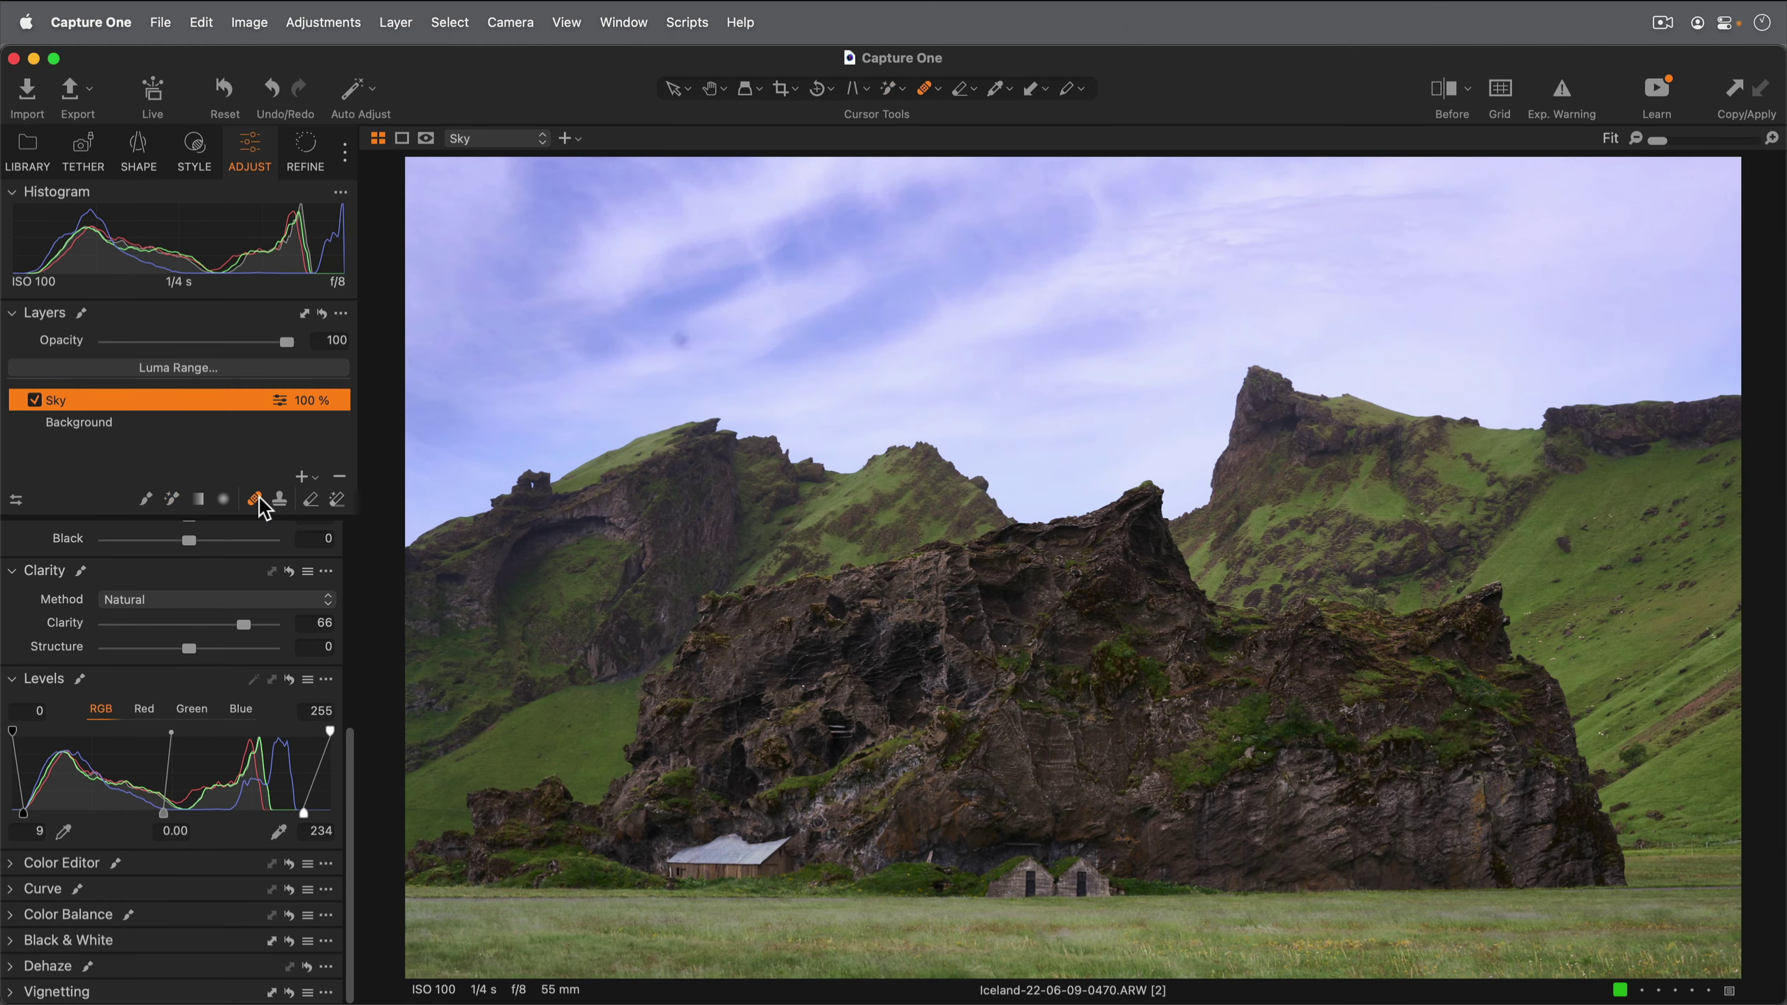
# Set the heal brush size to 131 and heal the sky spot, creating Heal Layer 1
pyautogui.rightClick(692, 347)
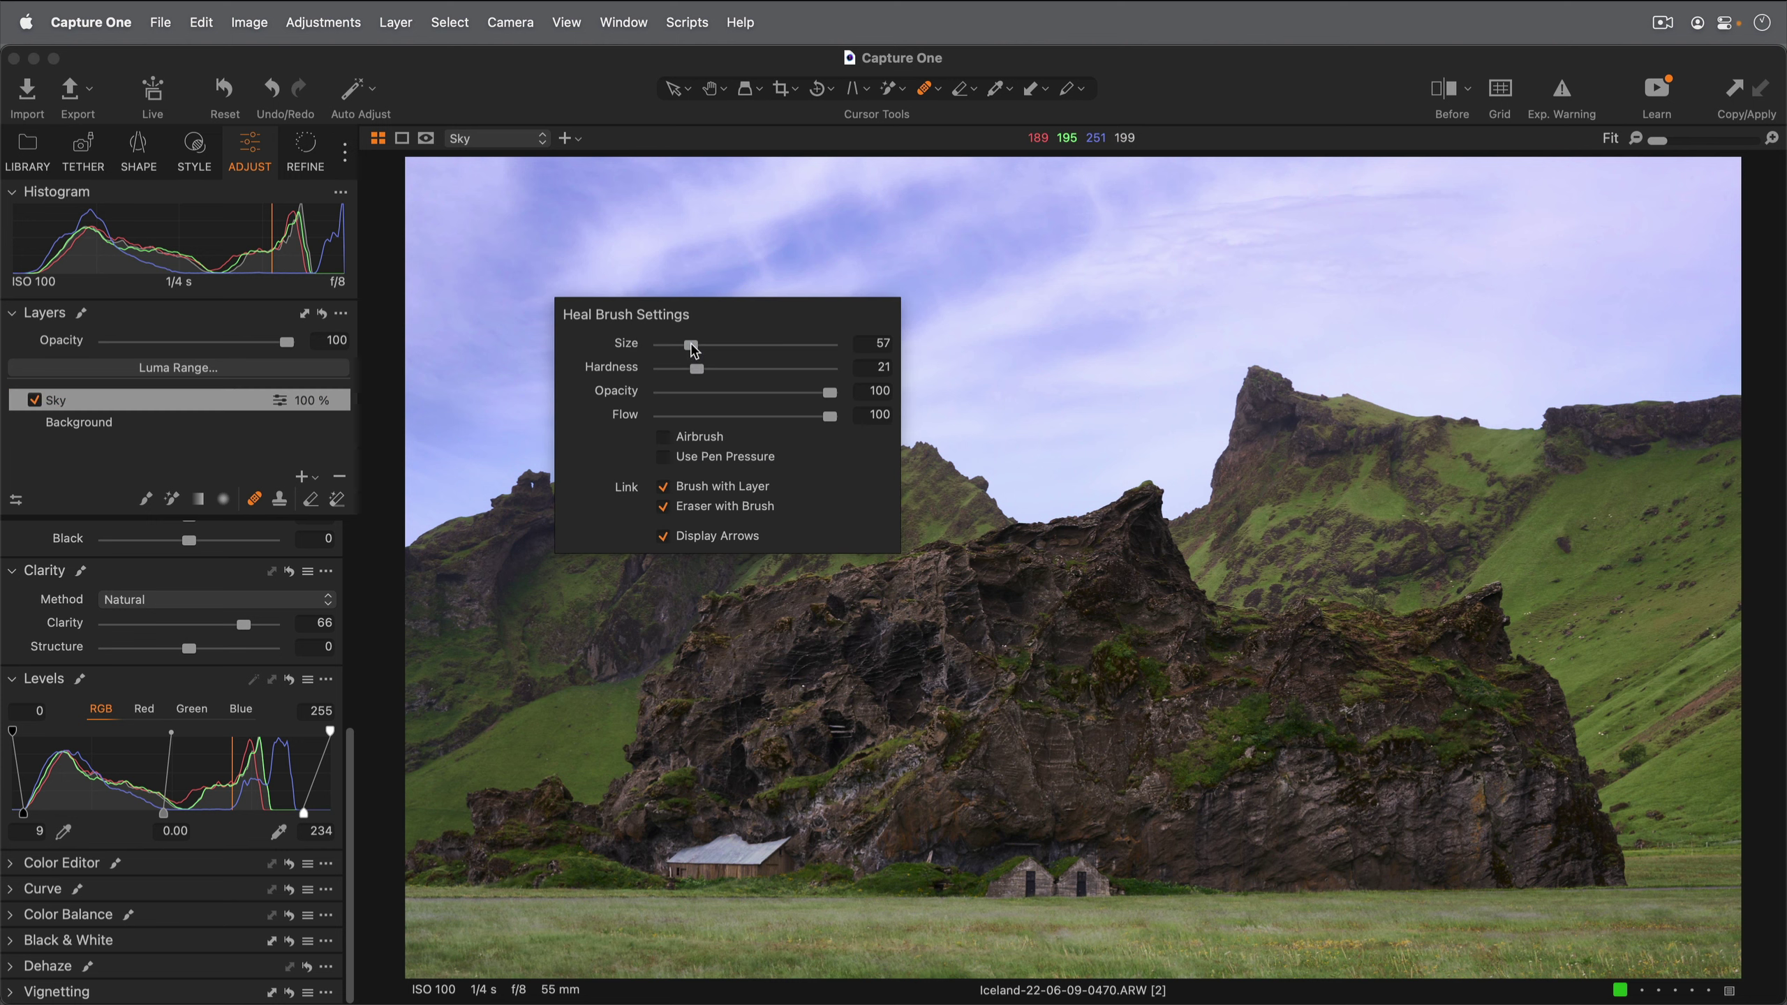
pyautogui.moveTo(691, 347); pyautogui.dragTo(701, 345)
pyautogui.click(668, 342)
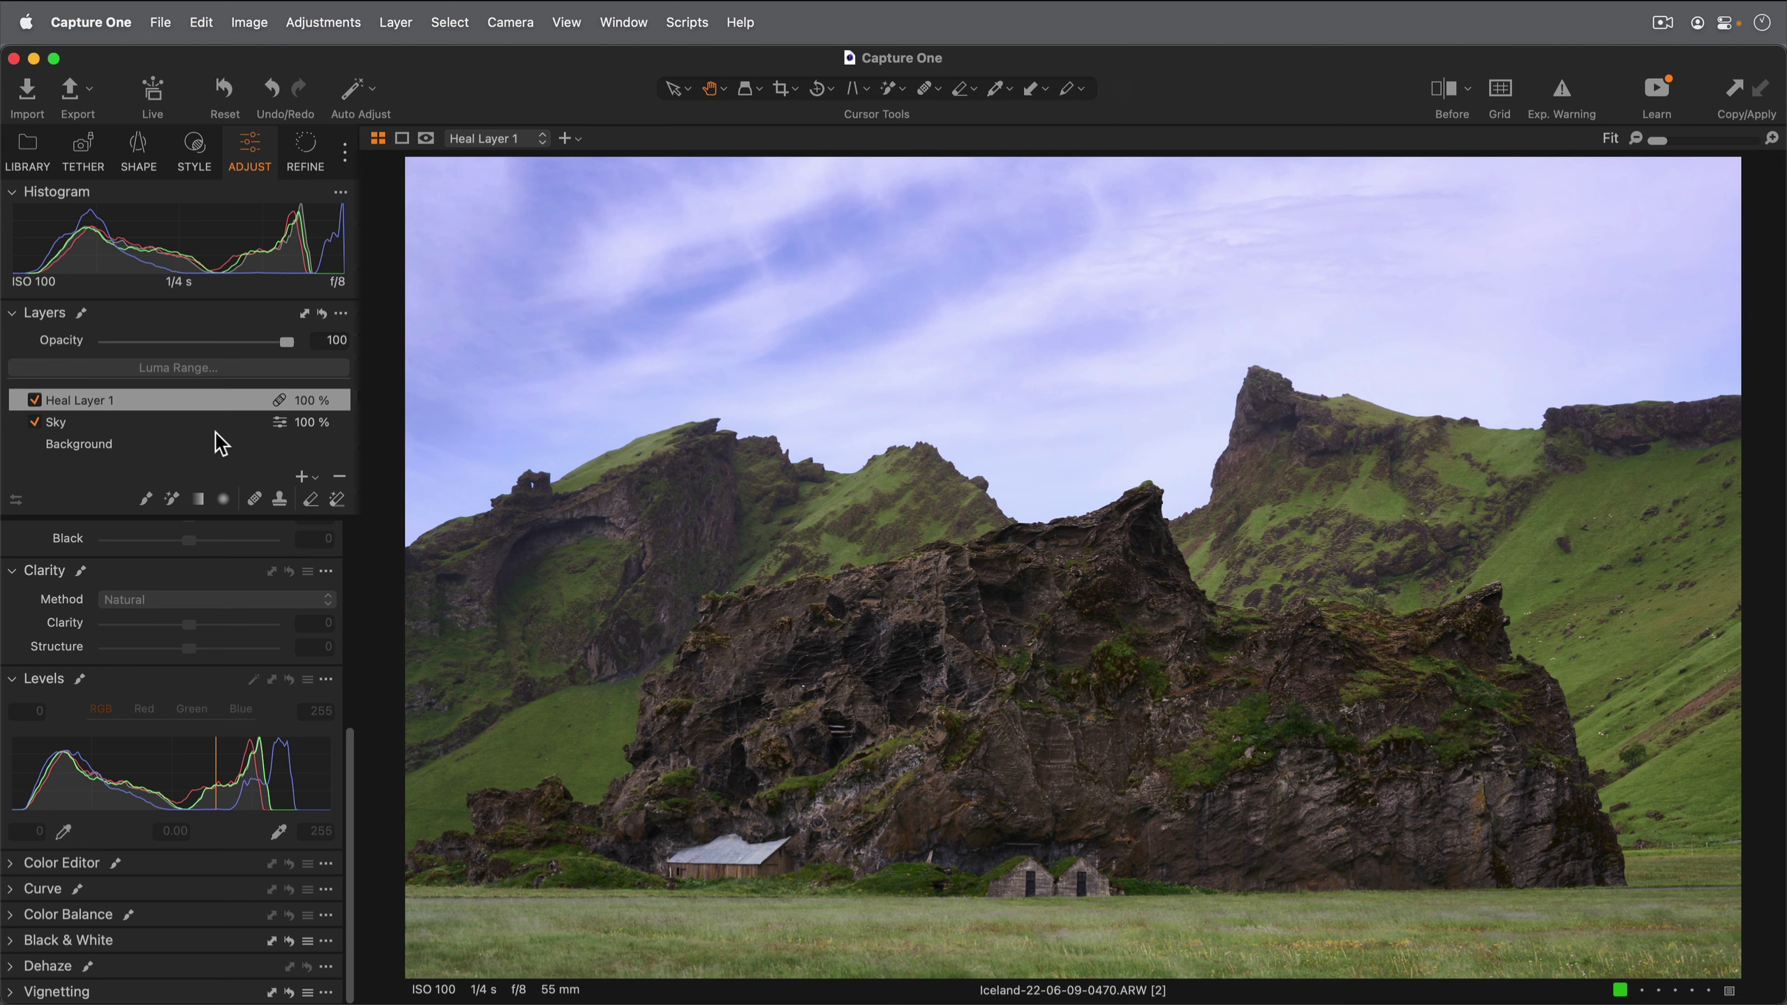
# Select the Background layer and expand Style Brushes > Built-in Style Brushes > Light & Contrast
pyautogui.scroll(5, 160, 638)
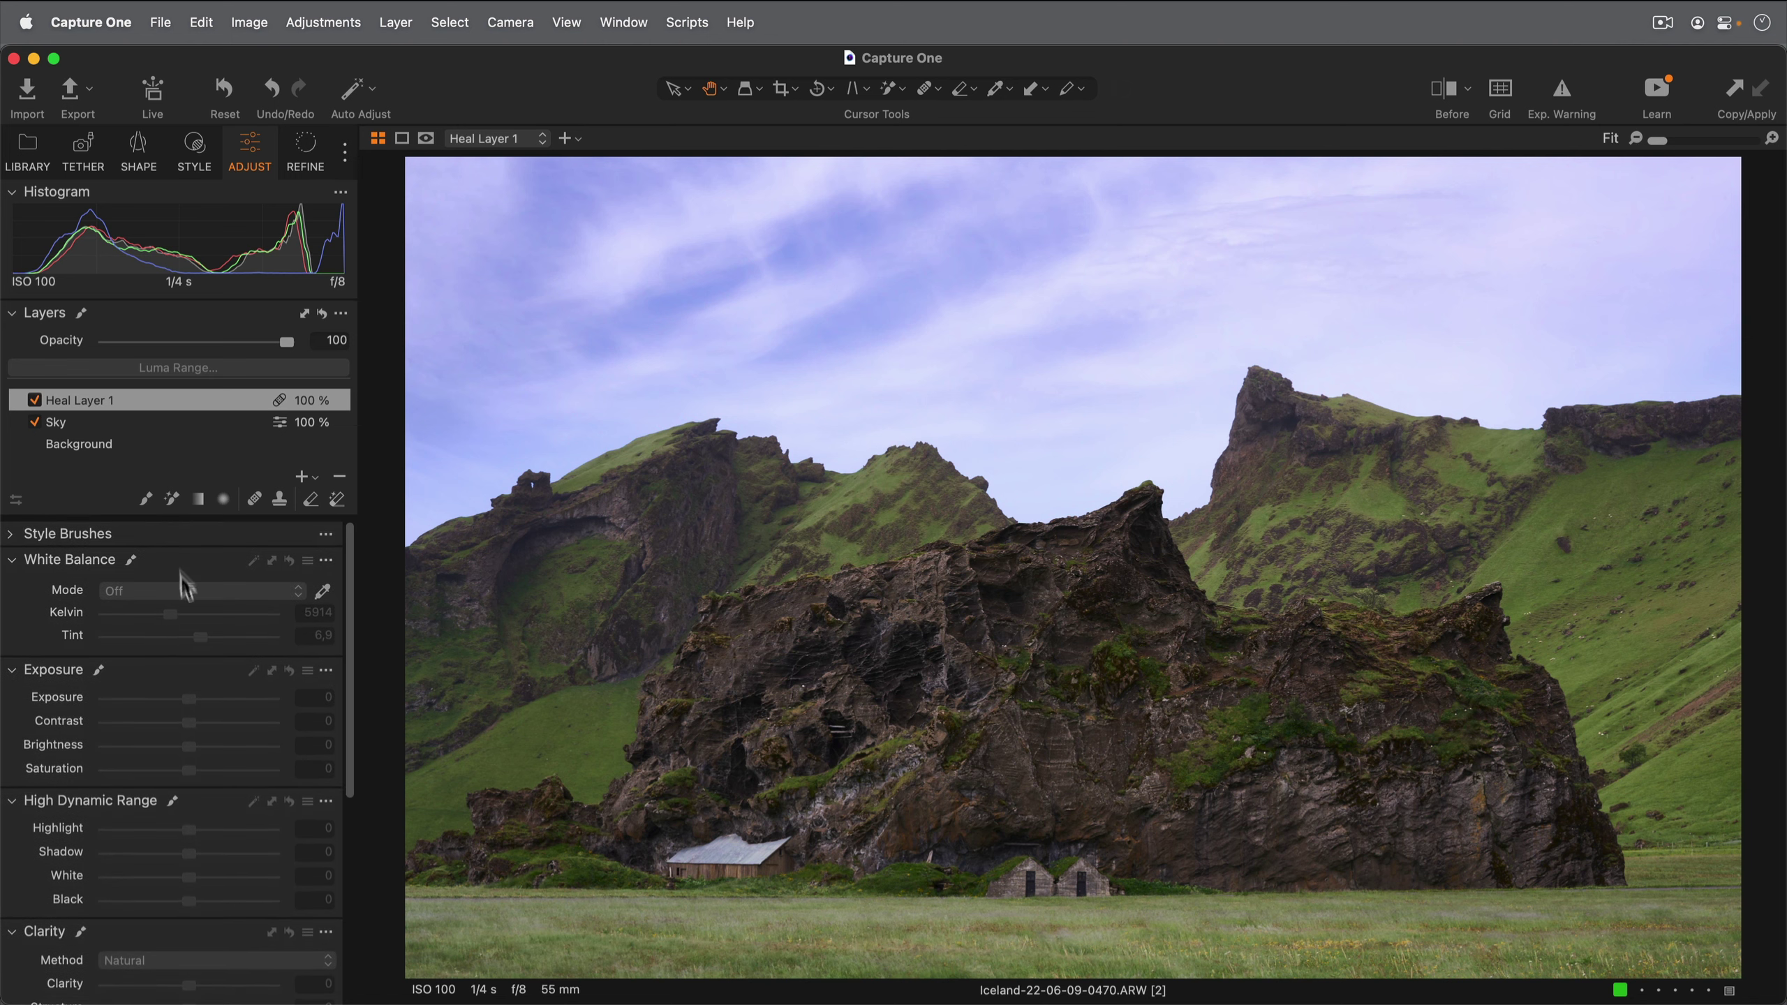
pyautogui.click(85, 444)
pyautogui.click(13, 534)
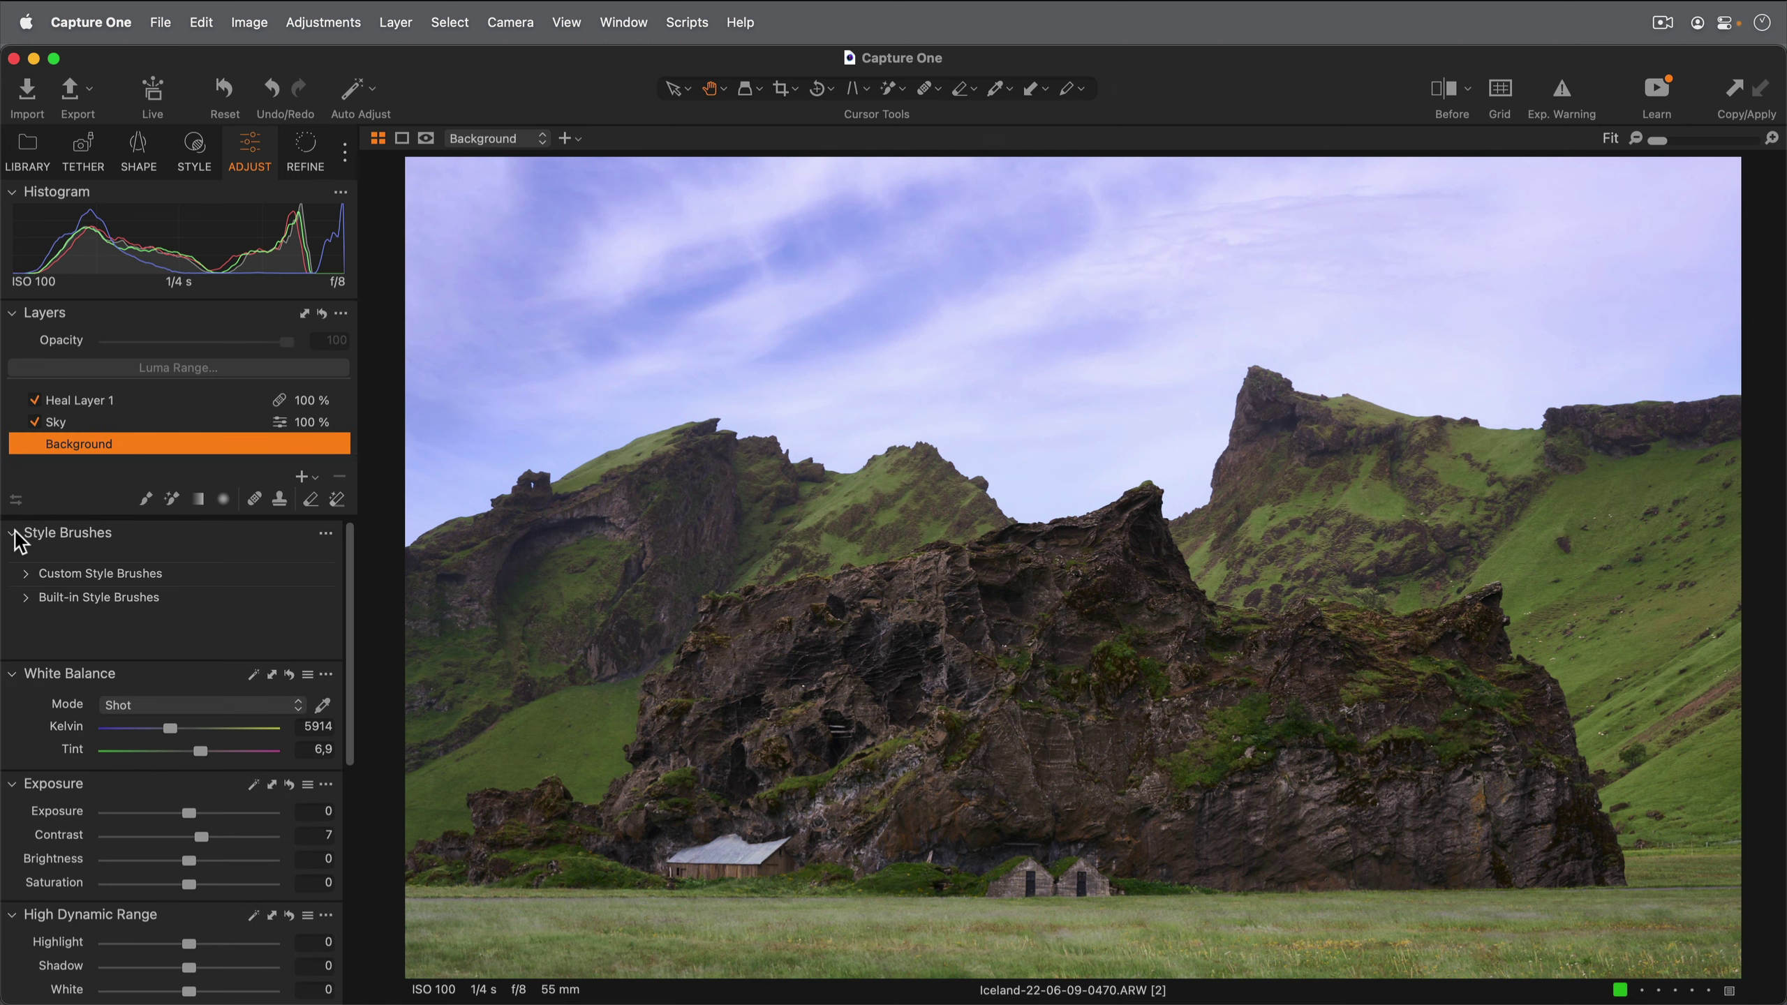
pyautogui.click(28, 598)
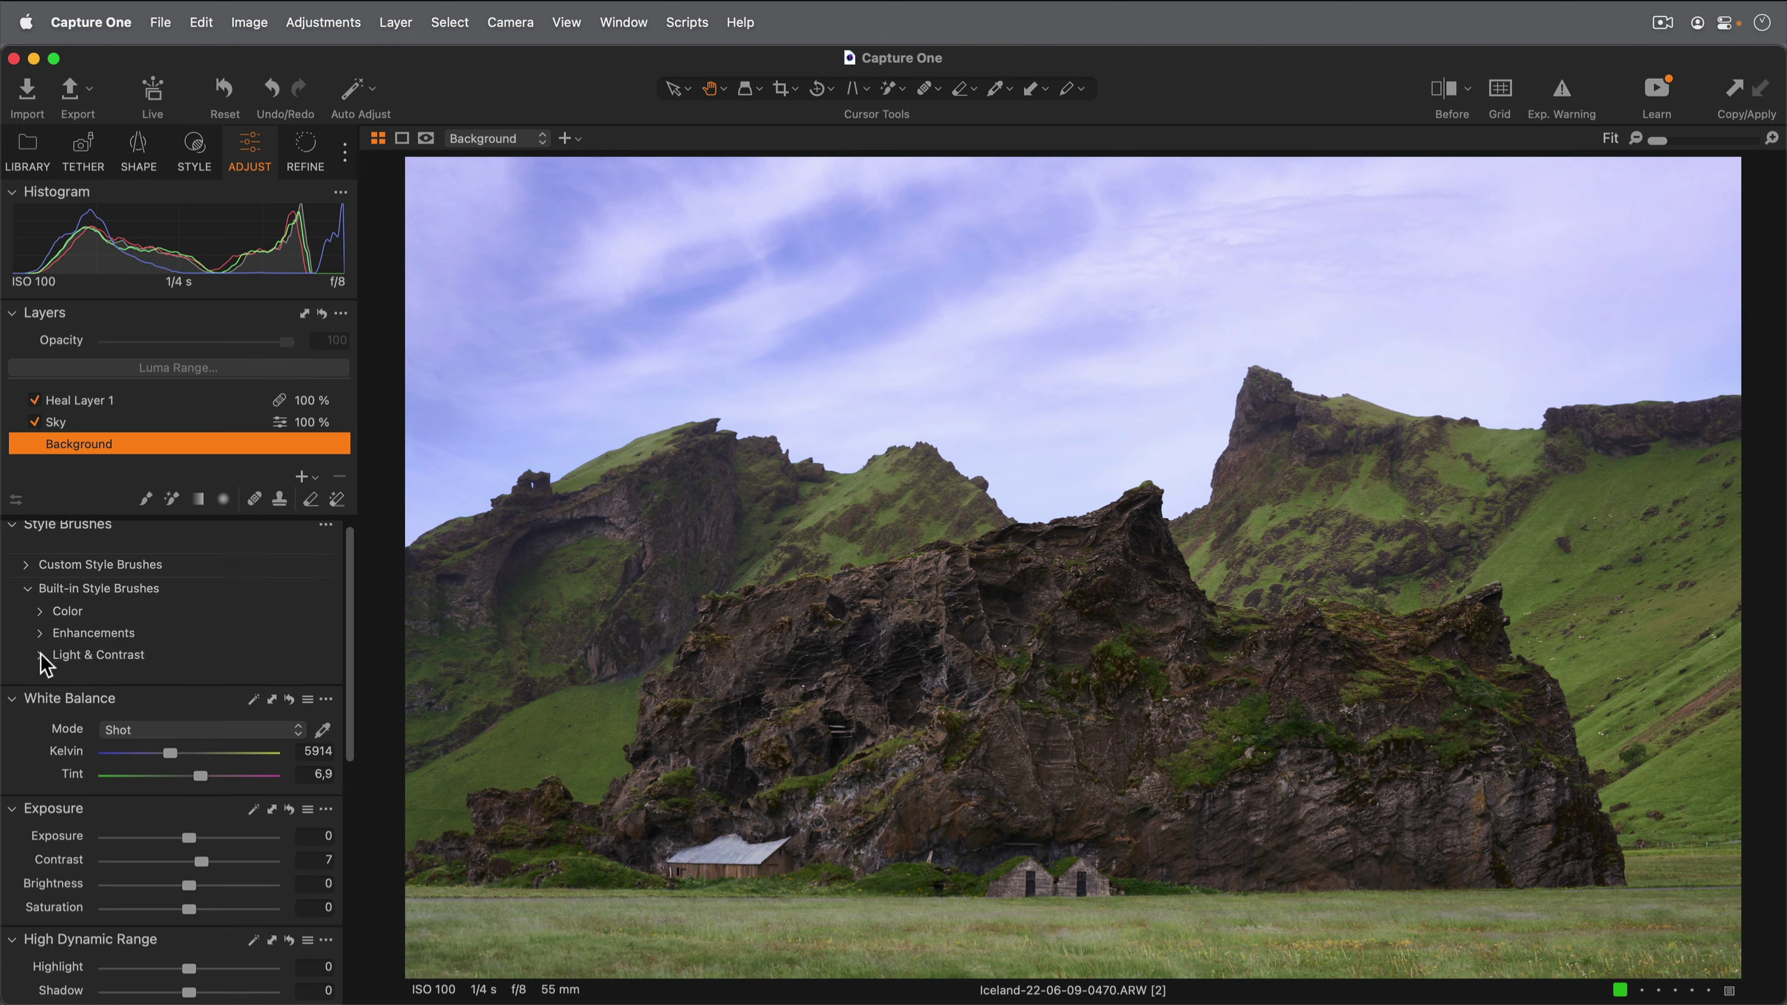
pyautogui.click(41, 649)
pyautogui.scroll(-3, 172, 664)
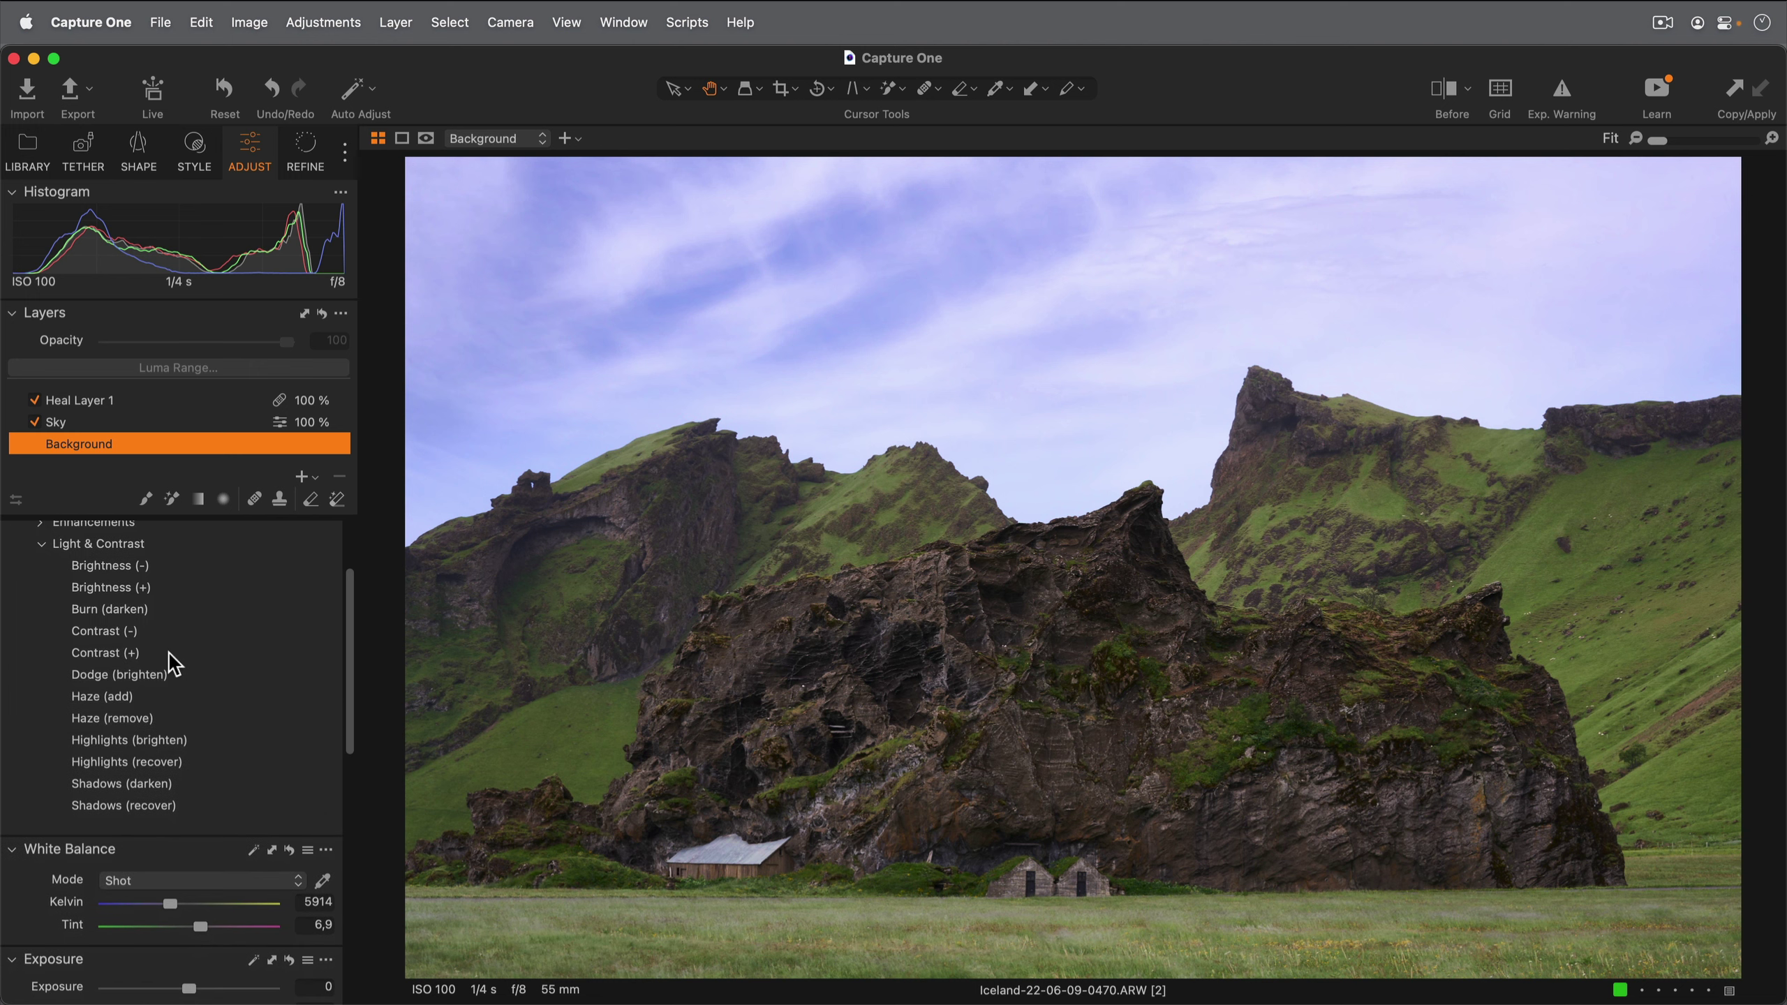
# Paint the Haze (remove) style brush over the left mountainside and cliff, comparing it on and off
pyautogui.click(148, 718)
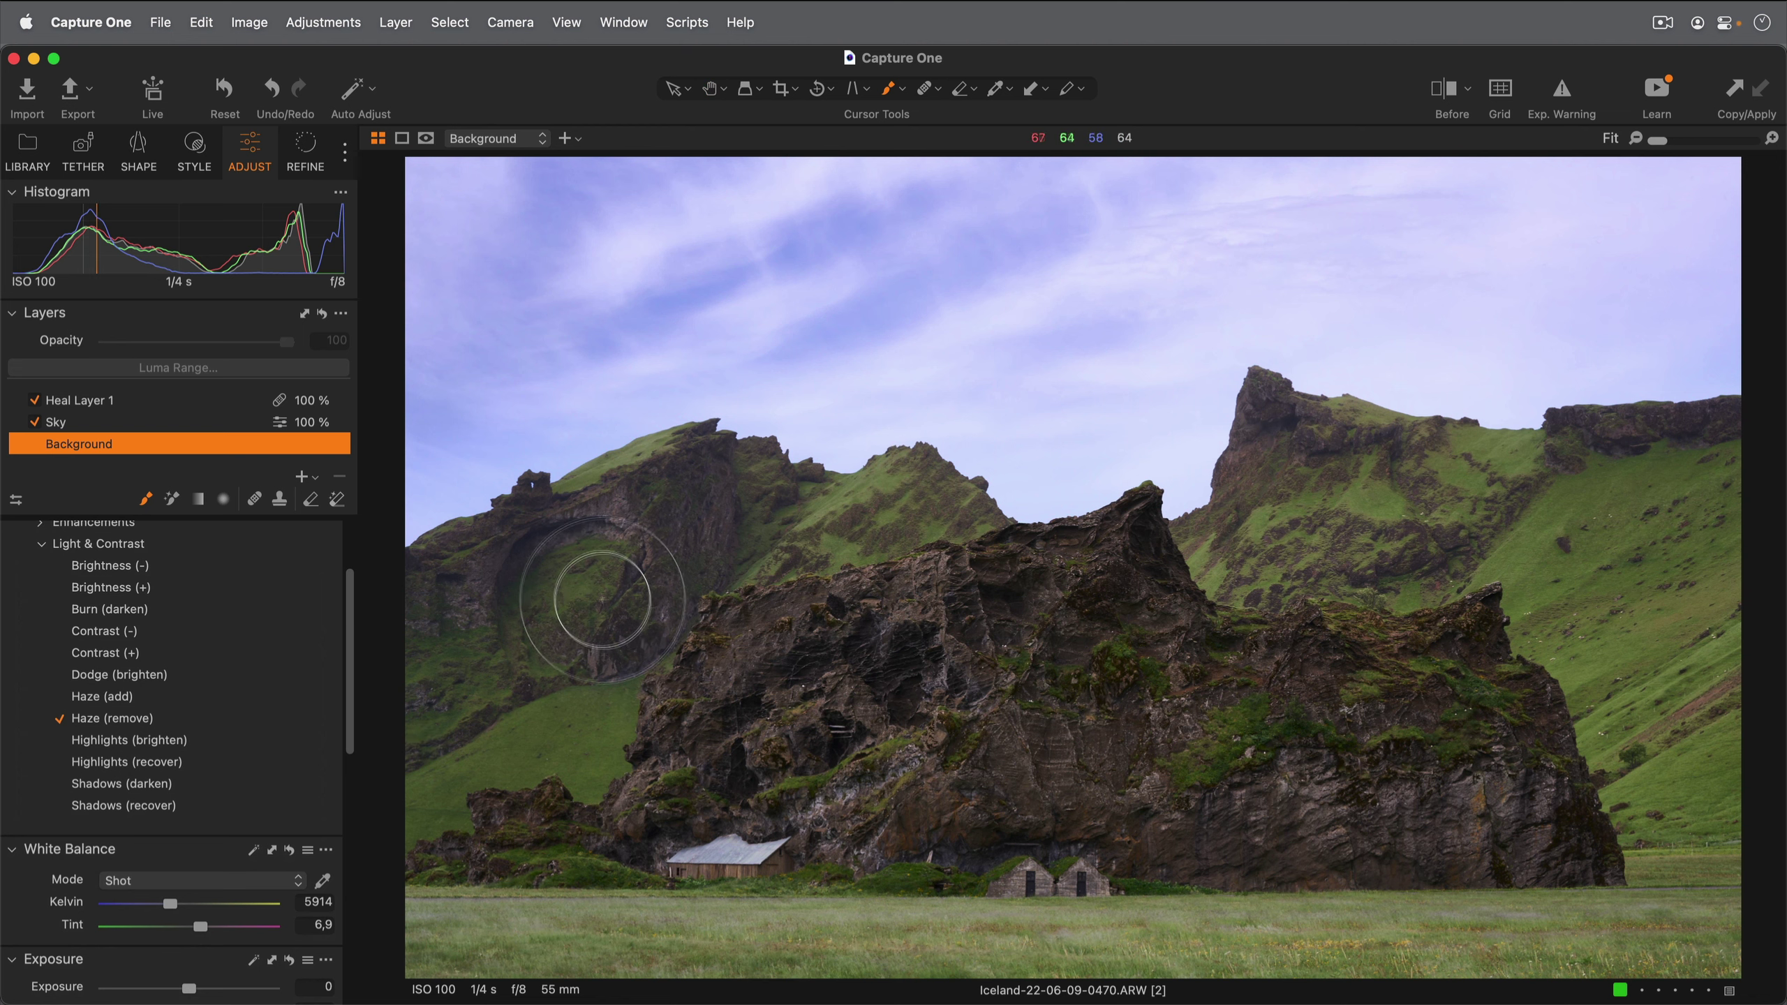
pyautogui.moveTo(590, 598)
pyautogui.mouseDown()
pyautogui.moveTo(741, 511)
pyautogui.moveTo(705, 495)
pyautogui.moveTo(920, 502)
pyautogui.mouseUp()
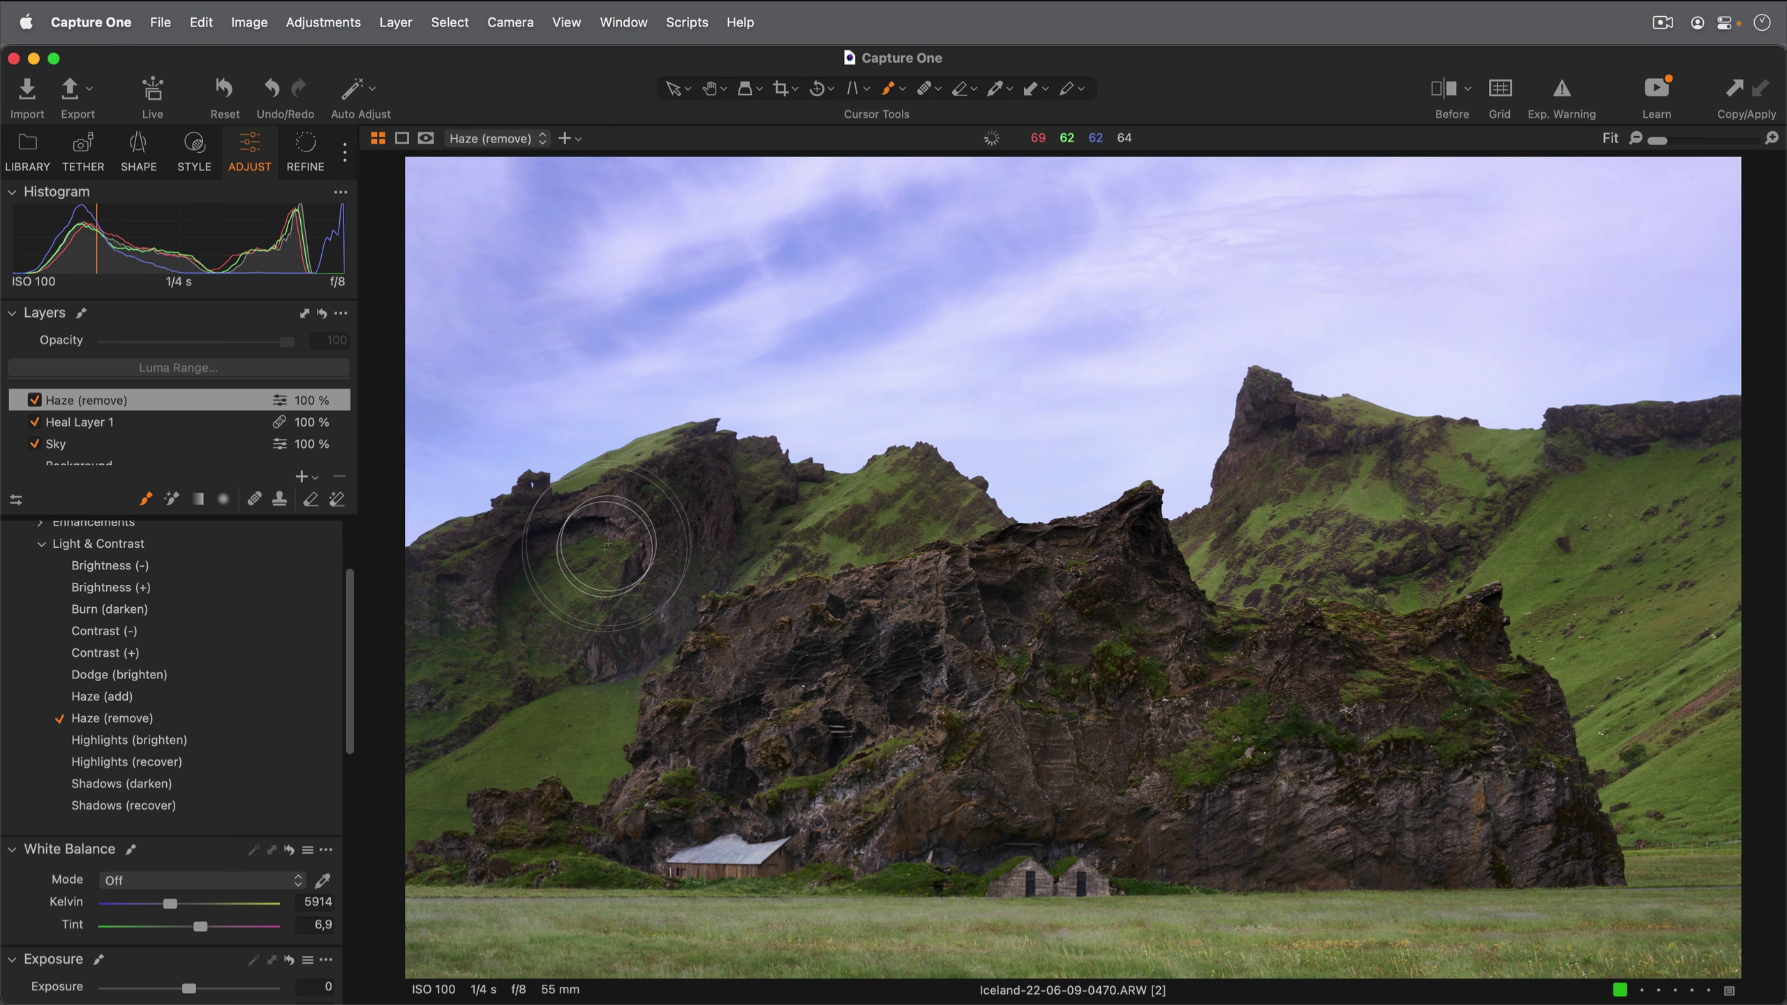
pyautogui.click(34, 400)
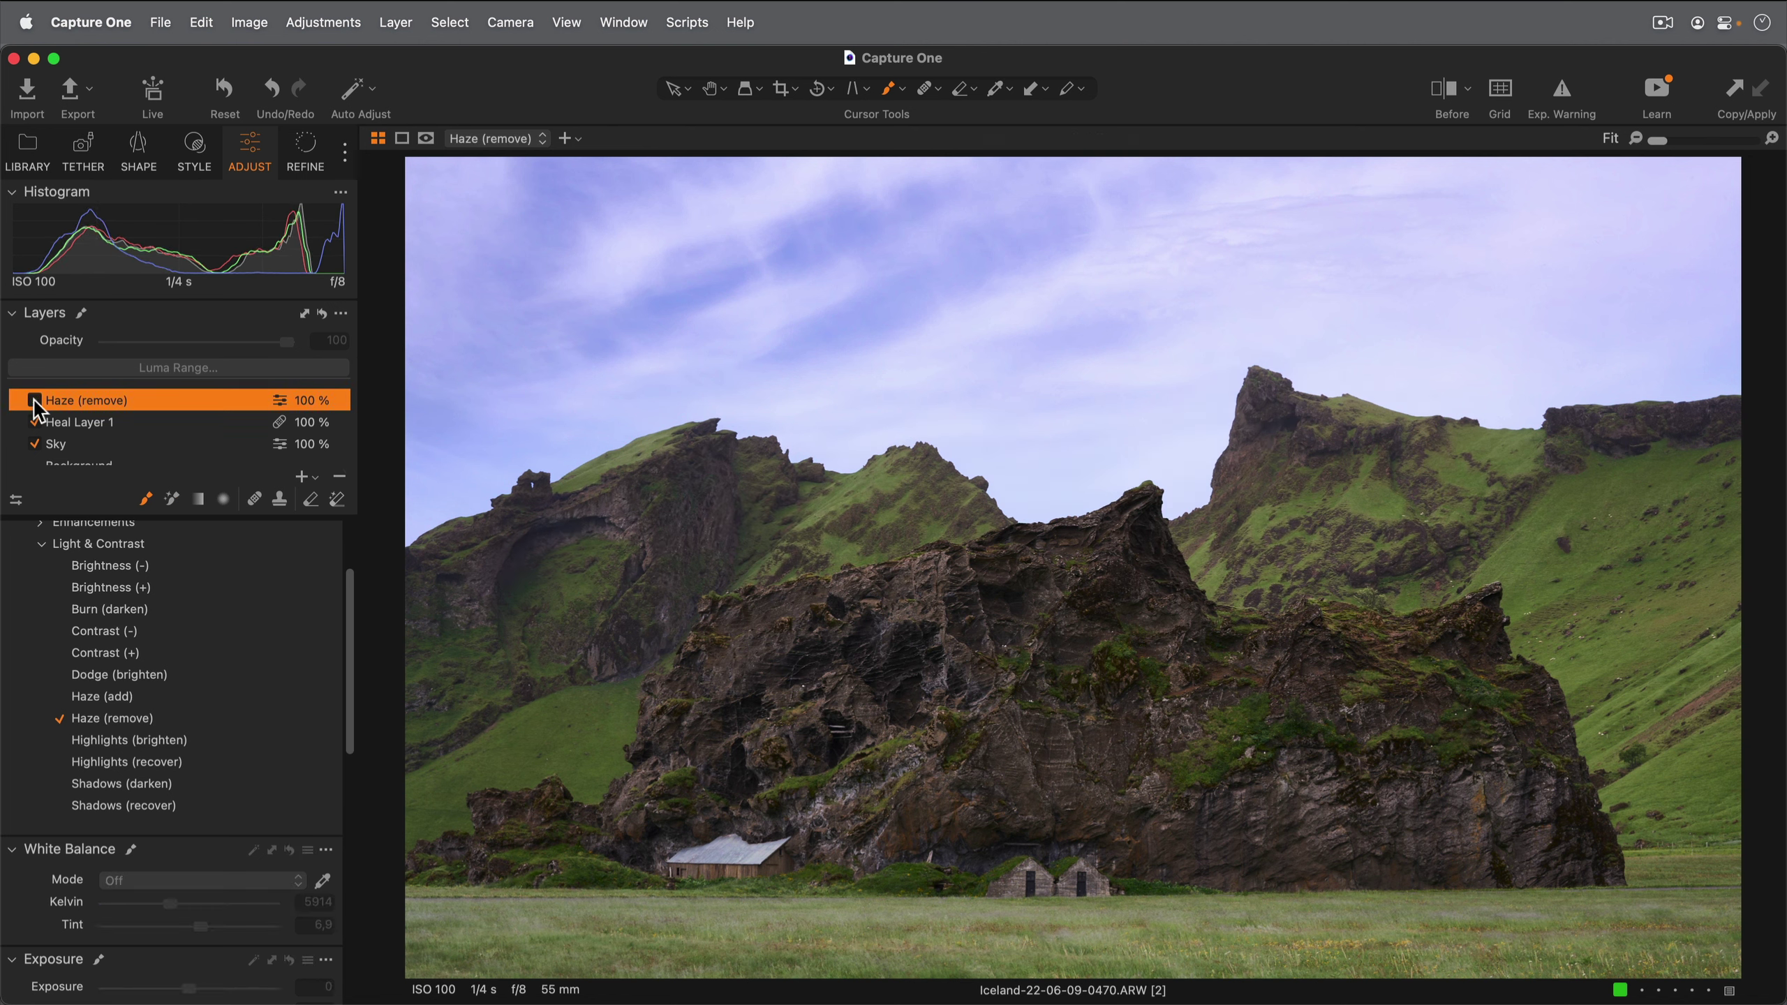
pyautogui.click(34, 400)
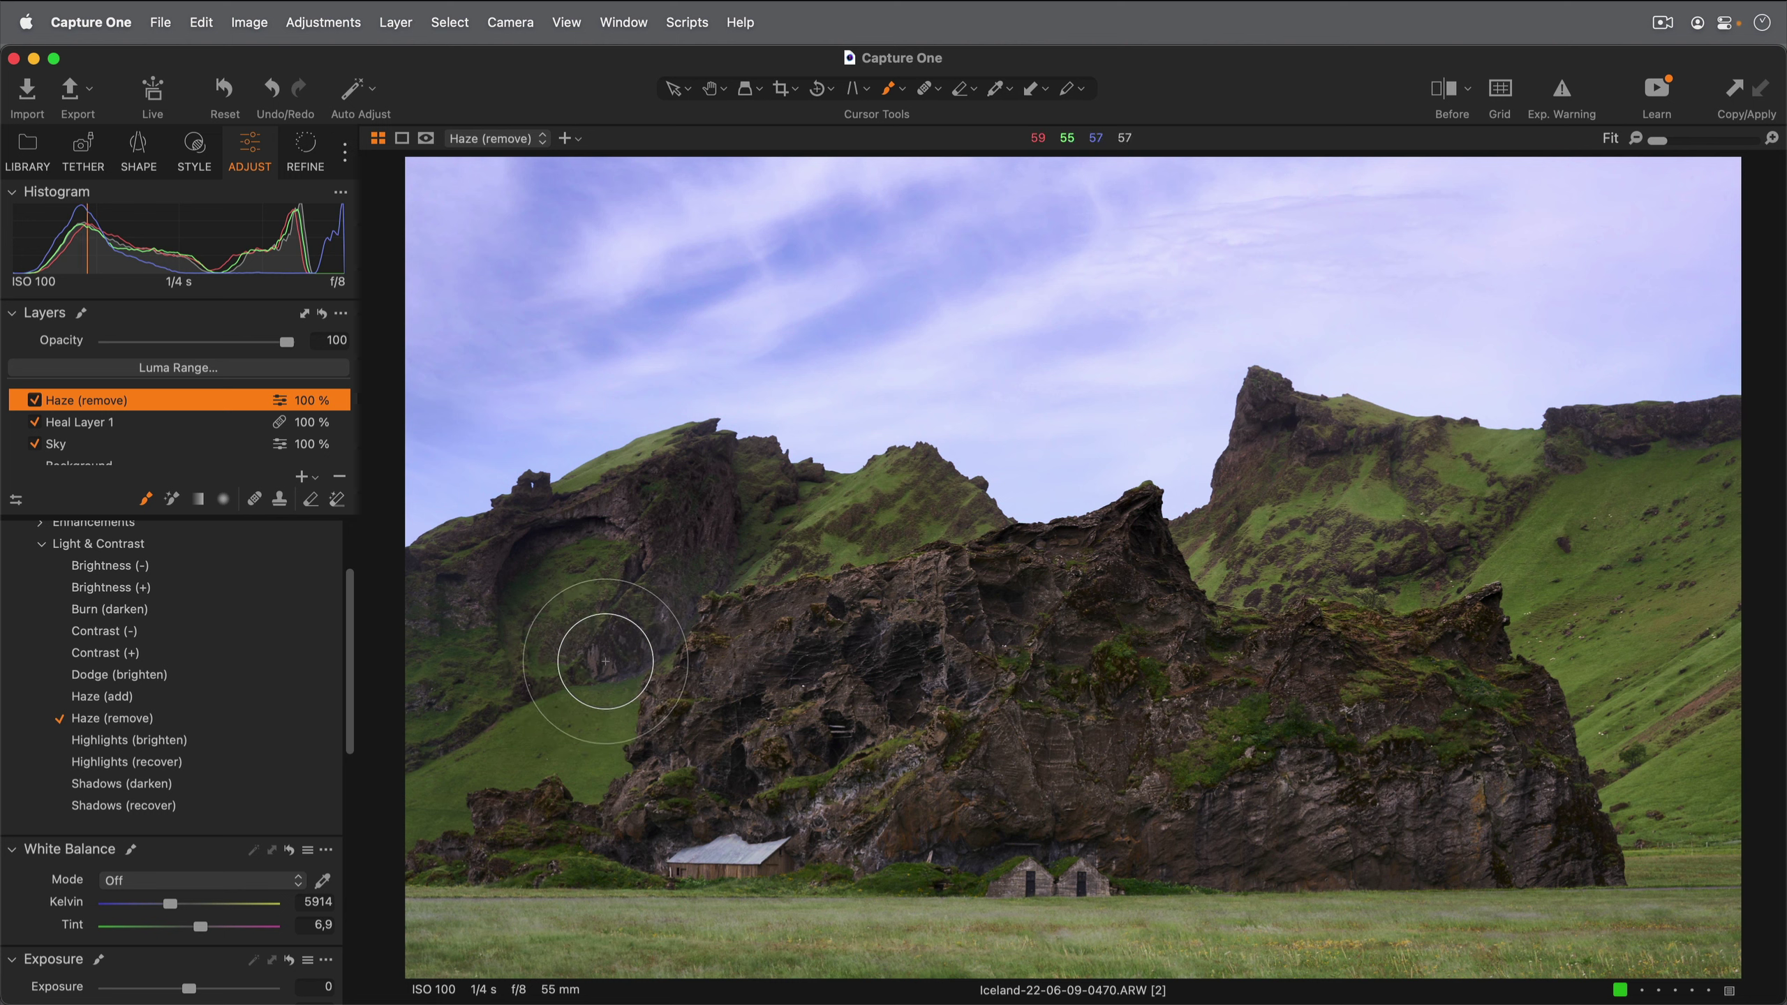
pyautogui.moveTo(598, 658)
pyautogui.mouseDown()
pyautogui.moveTo(722, 585)
pyautogui.moveTo(665, 596)
pyautogui.moveTo(608, 649)
pyautogui.moveTo(727, 584)
pyautogui.moveTo(645, 608)
pyautogui.moveTo(596, 668)
pyautogui.moveTo(810, 563)
pyautogui.moveTo(527, 686)
pyautogui.moveTo(714, 585)
pyautogui.moveTo(814, 562)
pyautogui.moveTo(707, 557)
pyautogui.moveTo(597, 648)
pyautogui.moveTo(531, 658)
pyautogui.mouseUp()
# Collapse the Style Brushes list and select the Background layer
pyautogui.scroll(5, 183, 648)
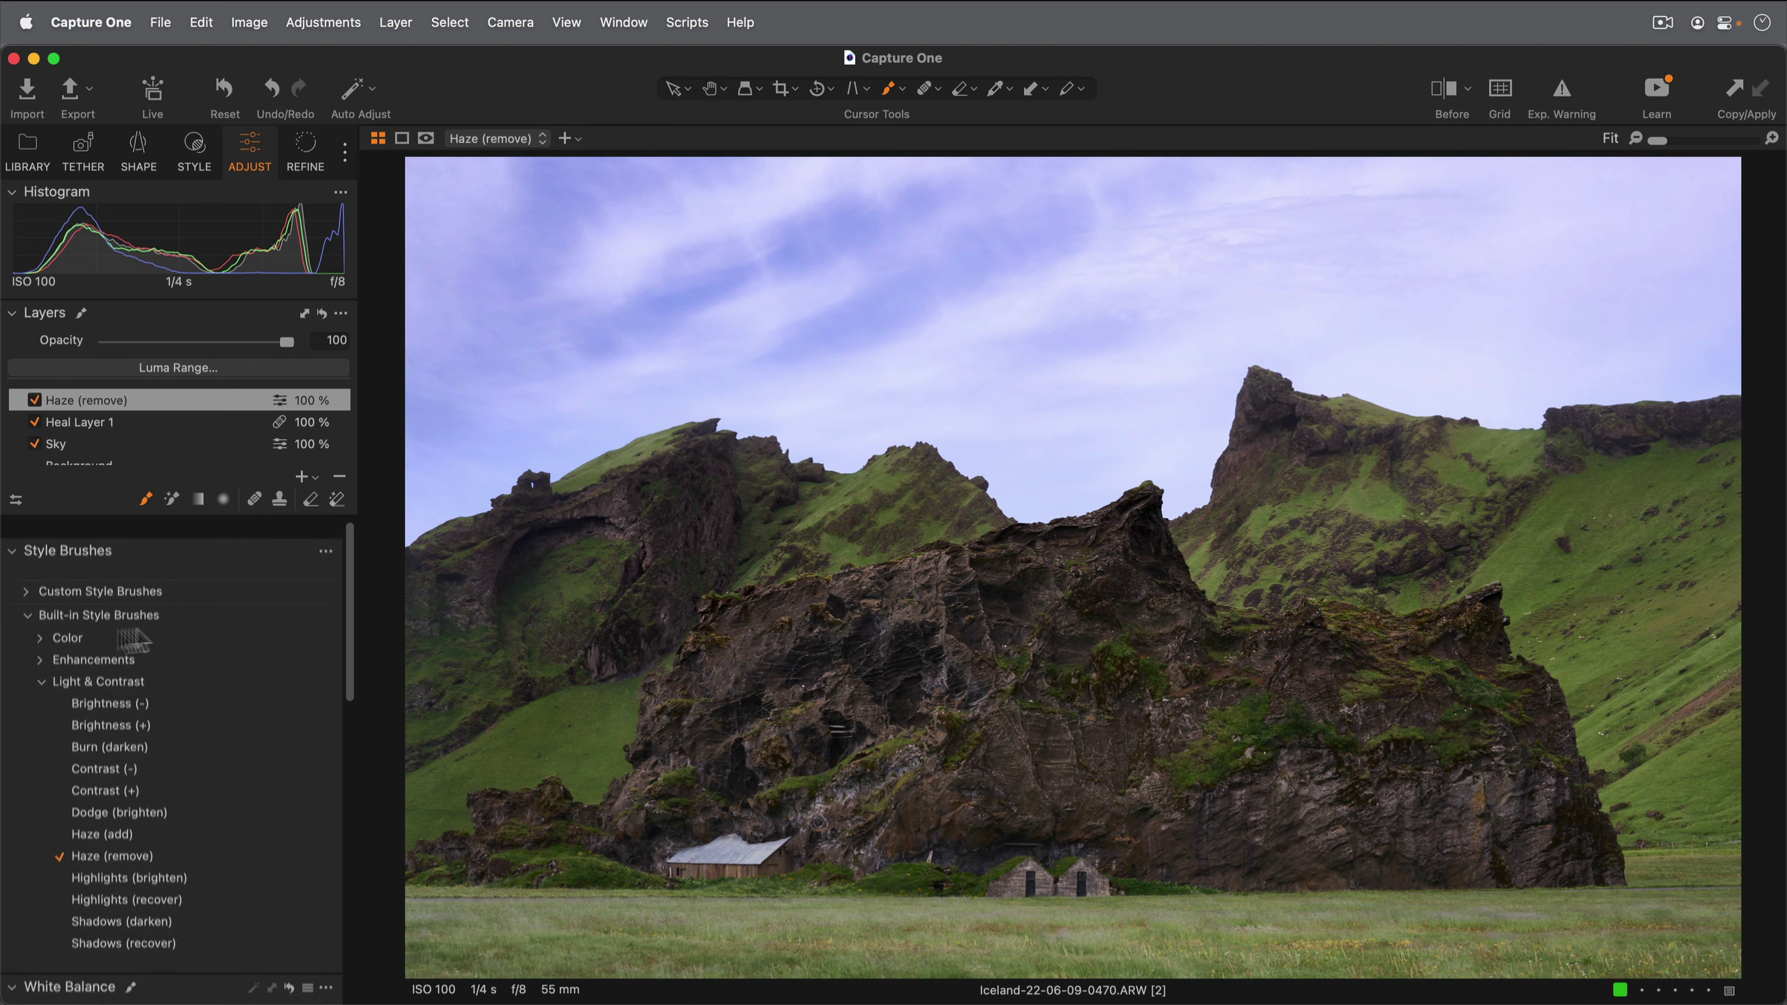
pyautogui.click(10, 534)
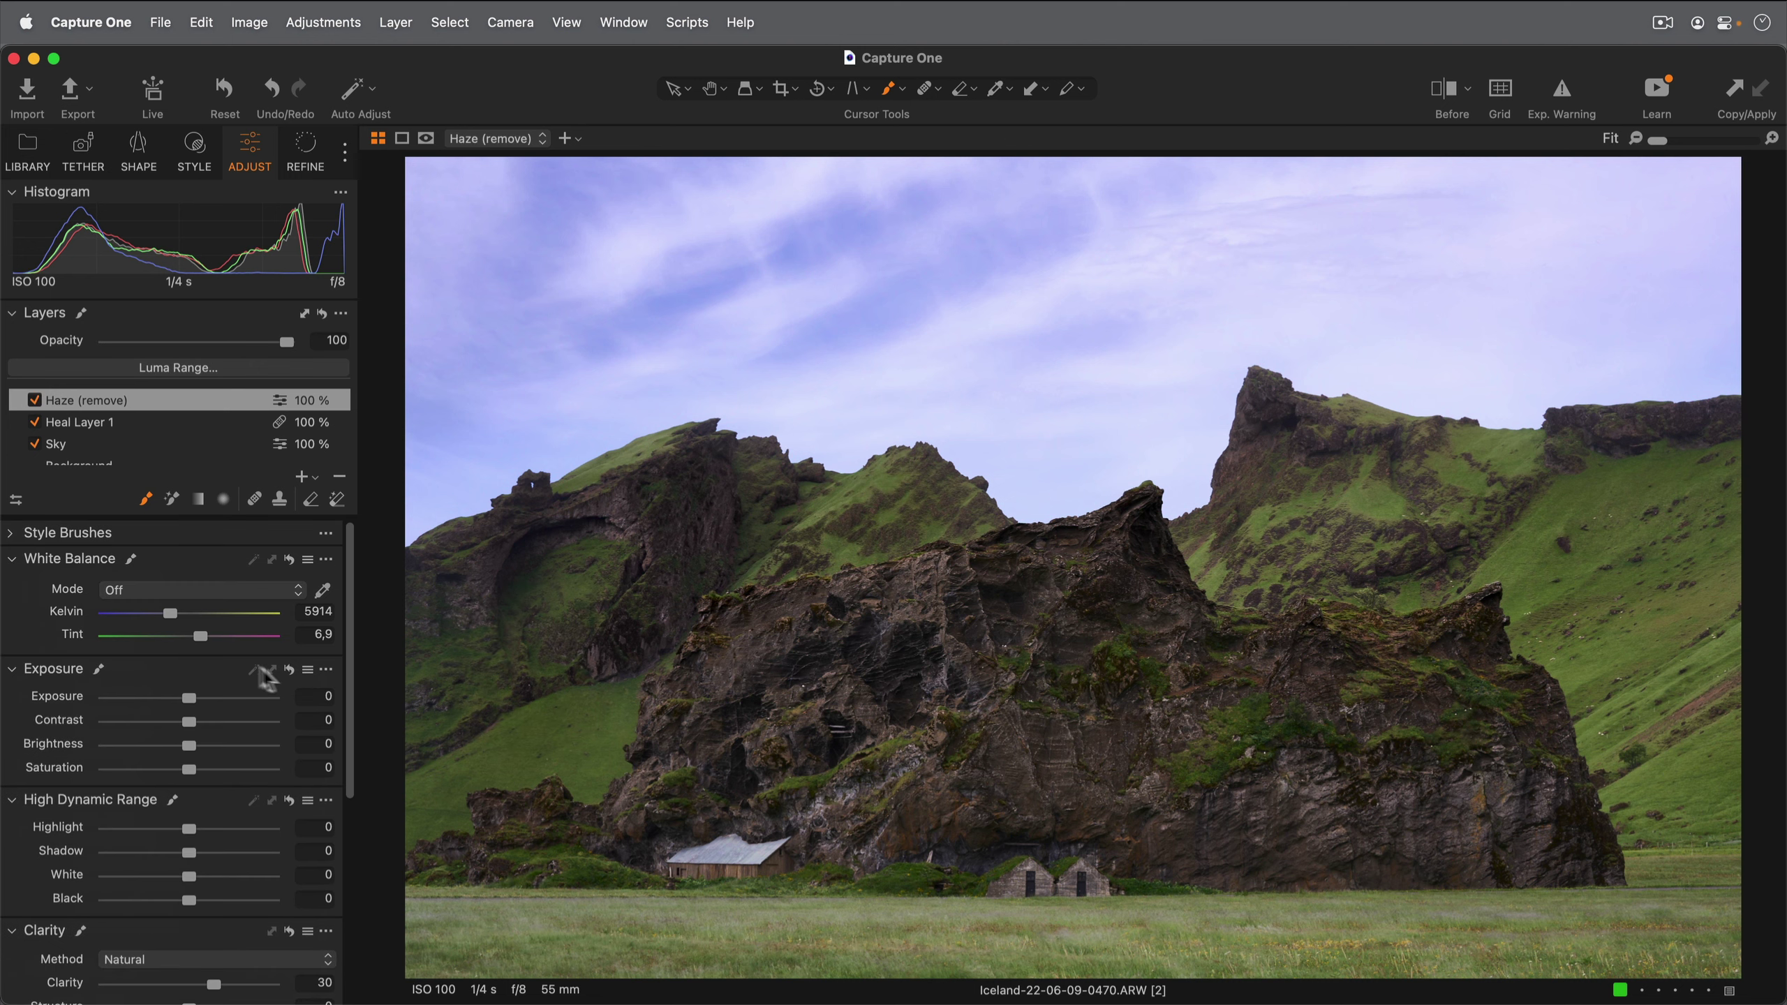
pyautogui.scroll(-2, 197, 436)
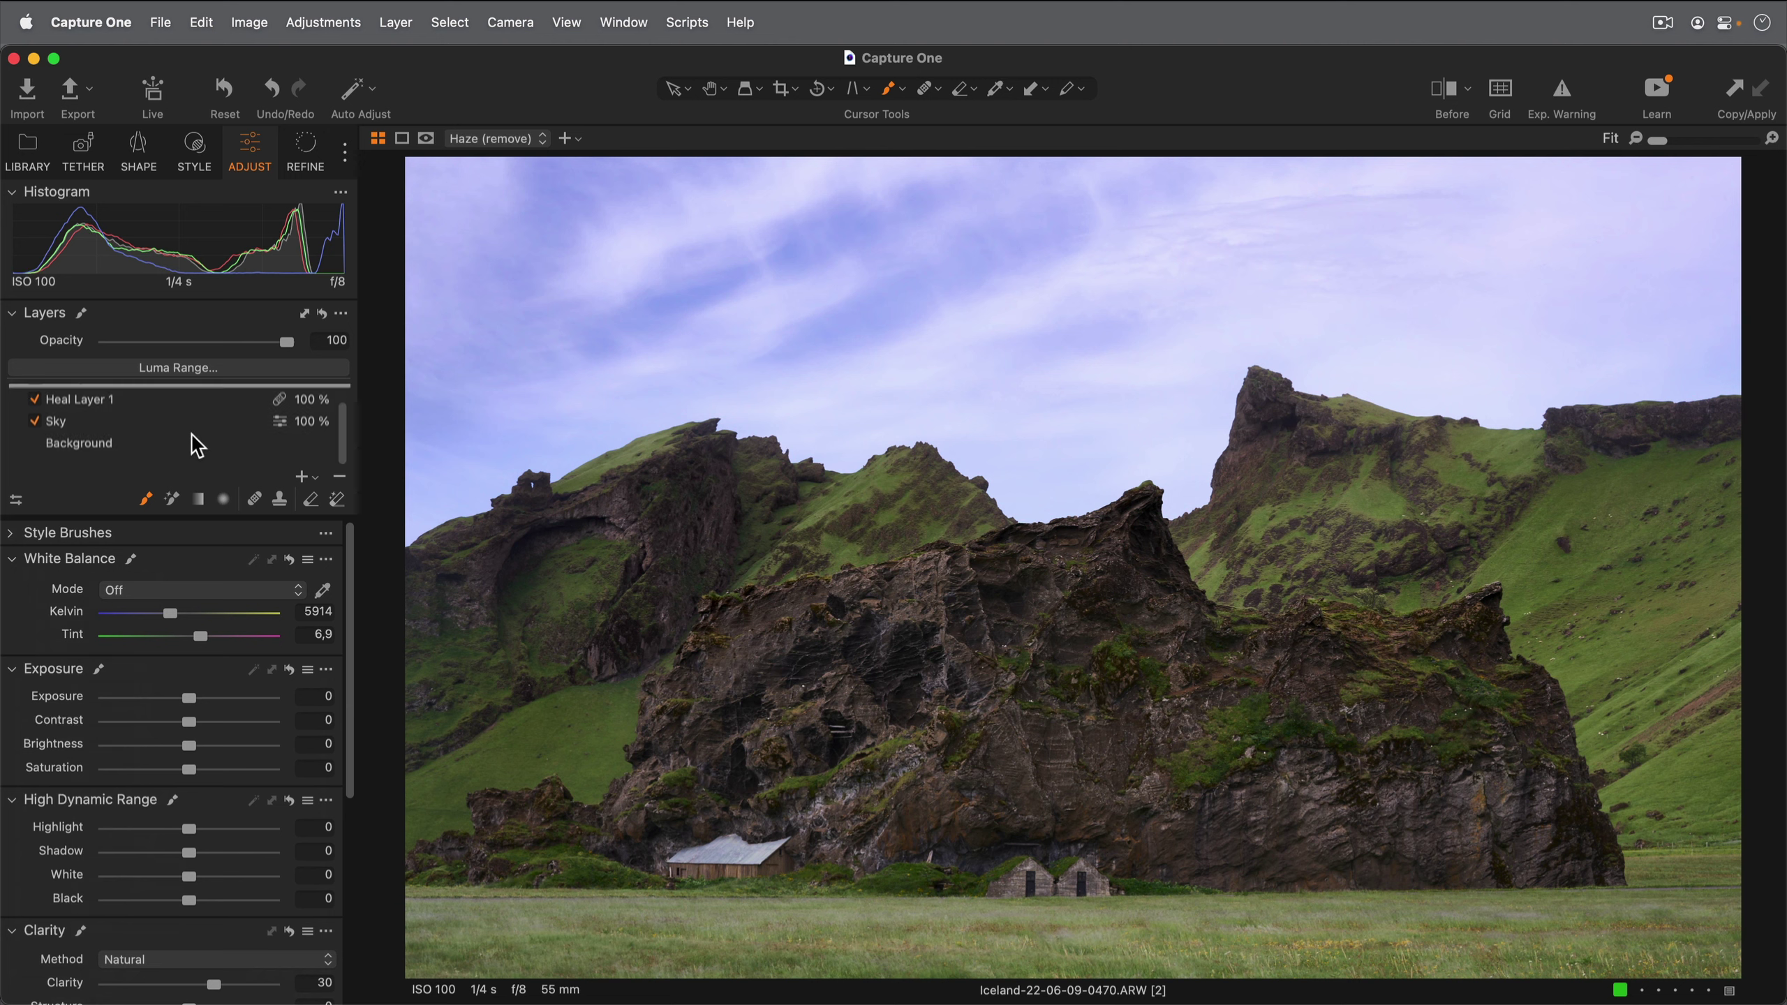
pyautogui.click(106, 444)
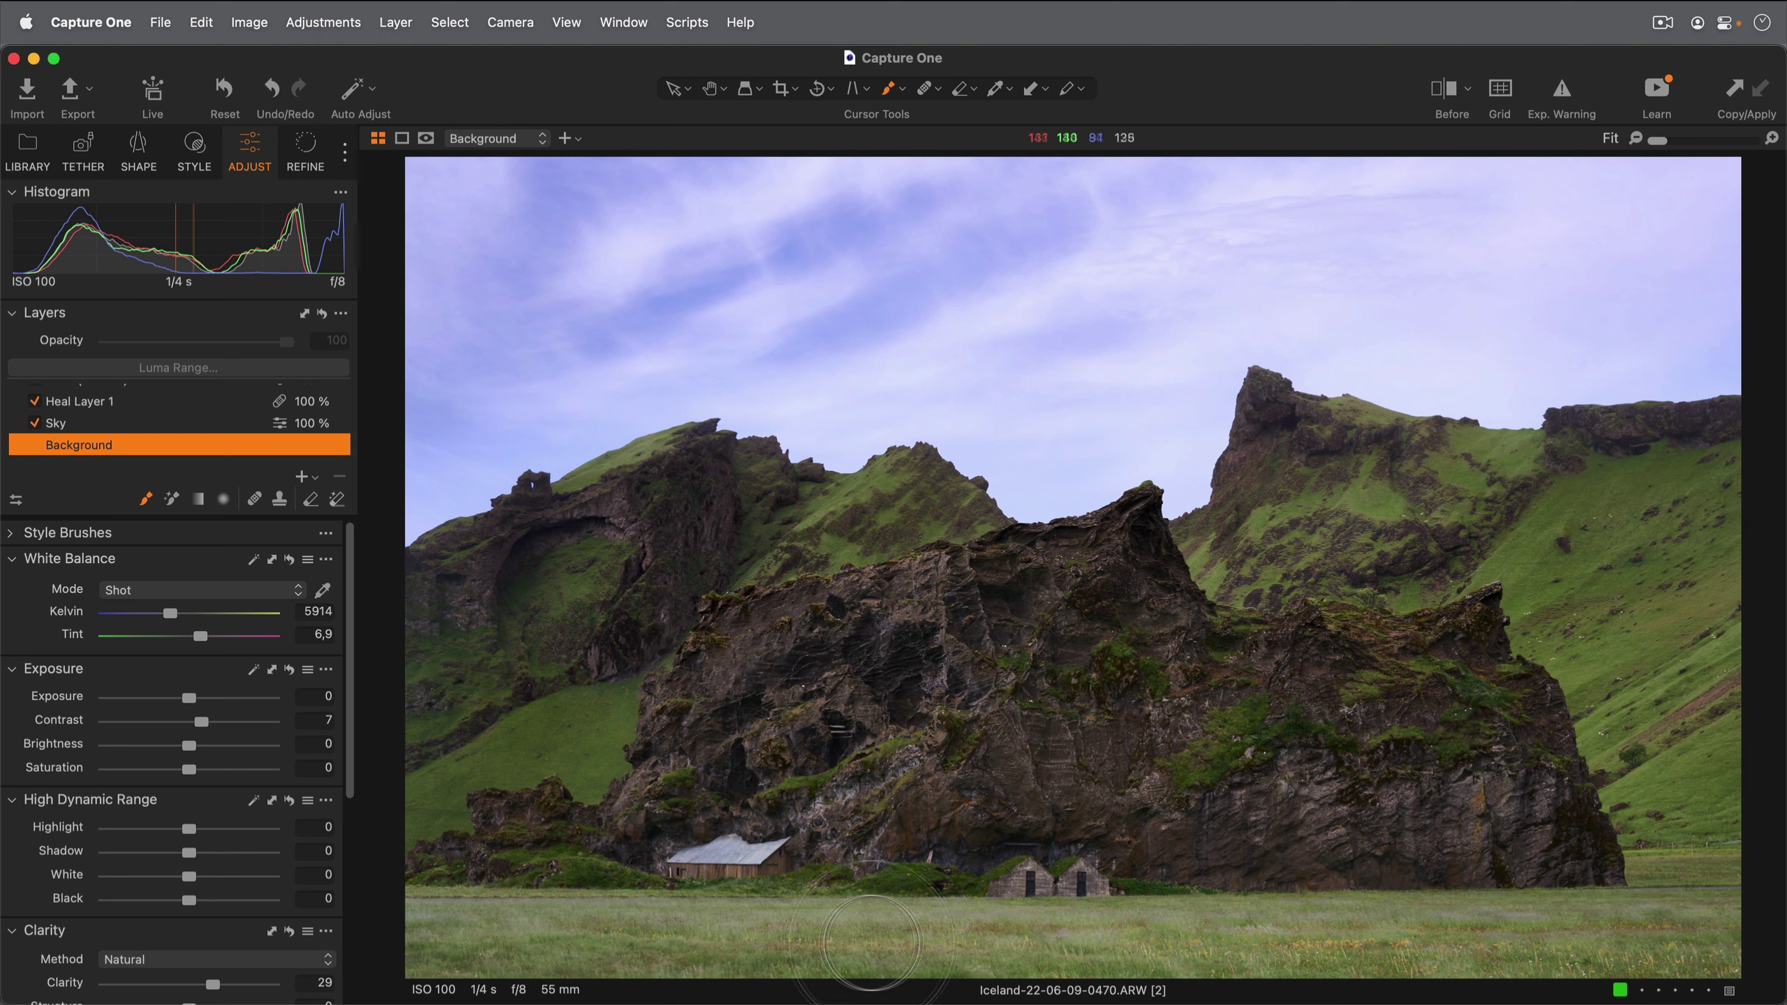
# Inspect the rocks and houses at 100%, then fit the whole photo back in view
pyautogui.press('h')
pyautogui.click(888, 931)
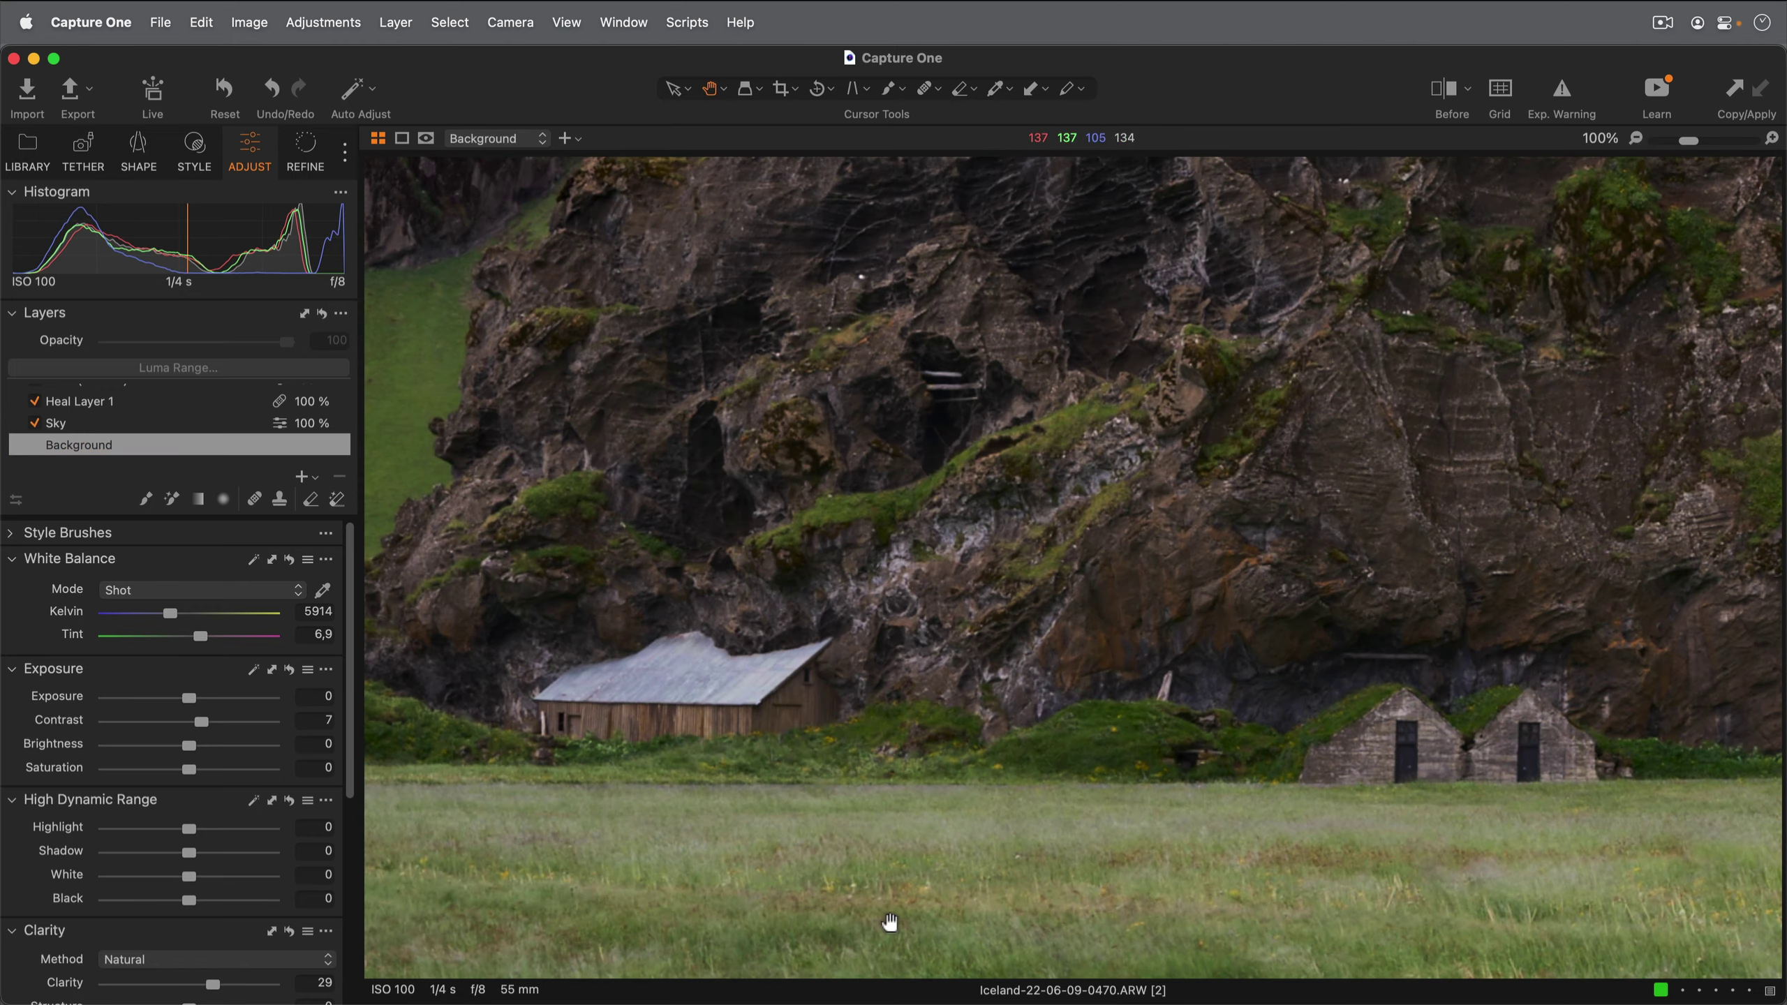
pyautogui.click(802, 843)
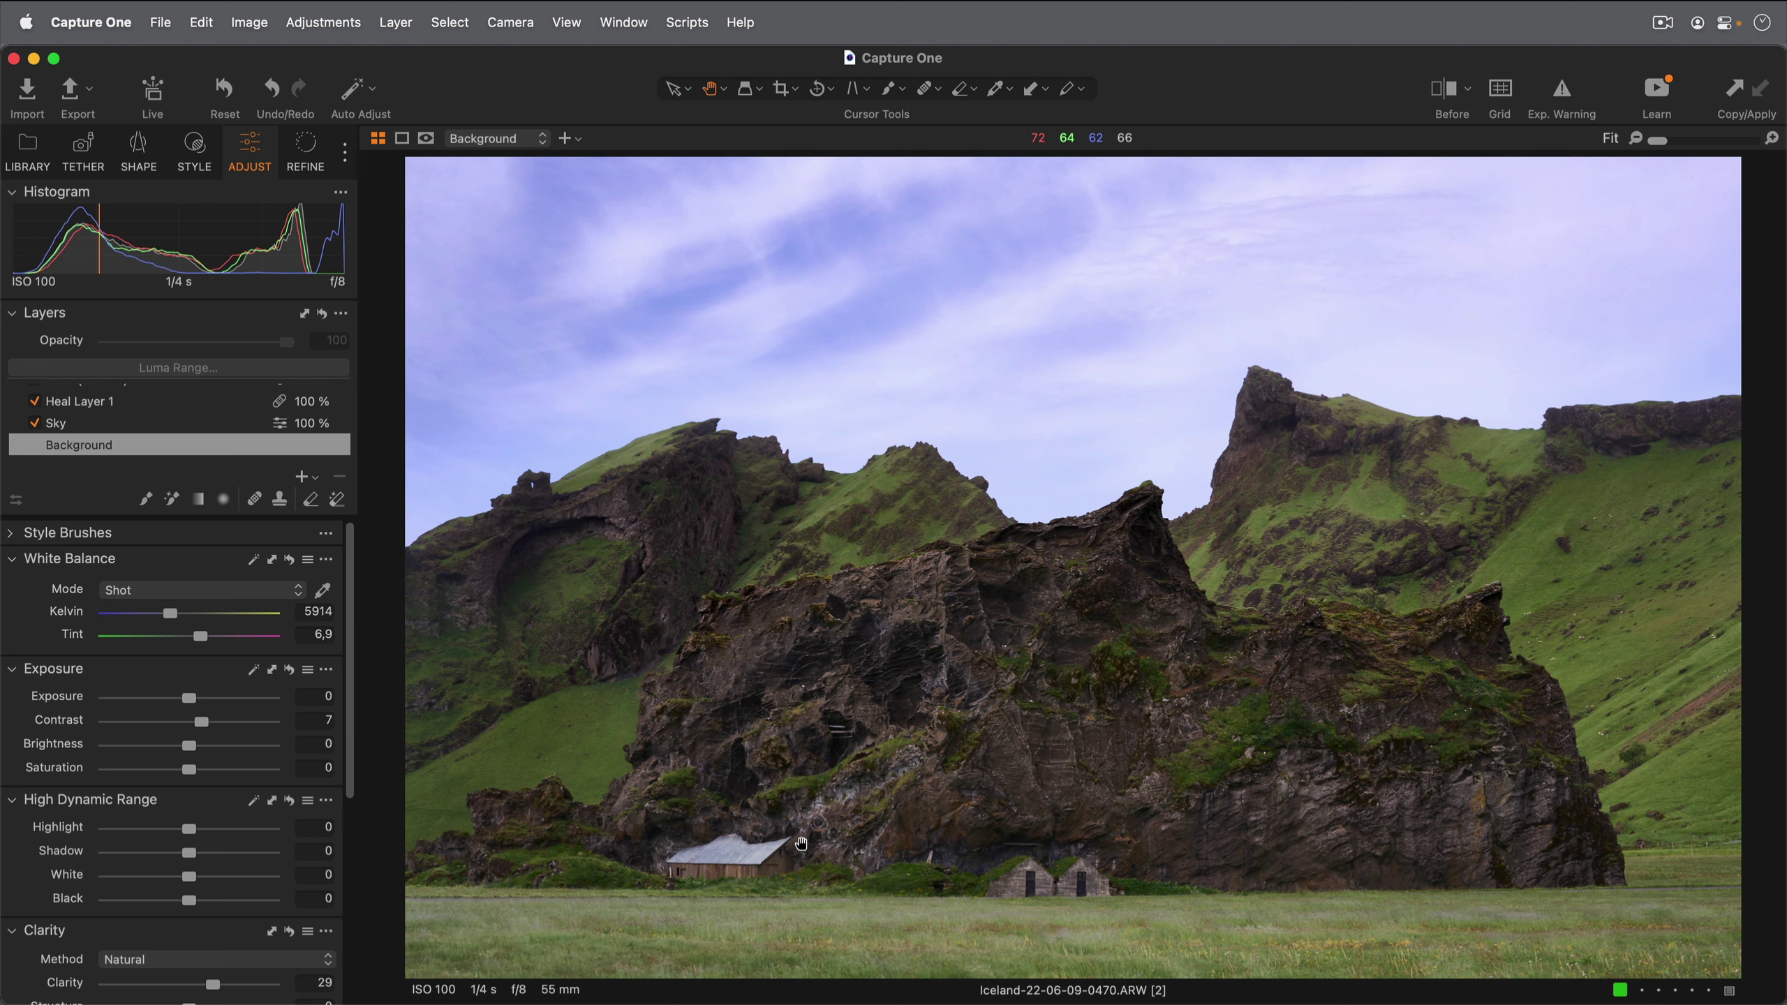
# Add a new adjustment layer and name it 'Grass'
pyautogui.click(302, 479)
pyautogui.doubleClick(141, 400)
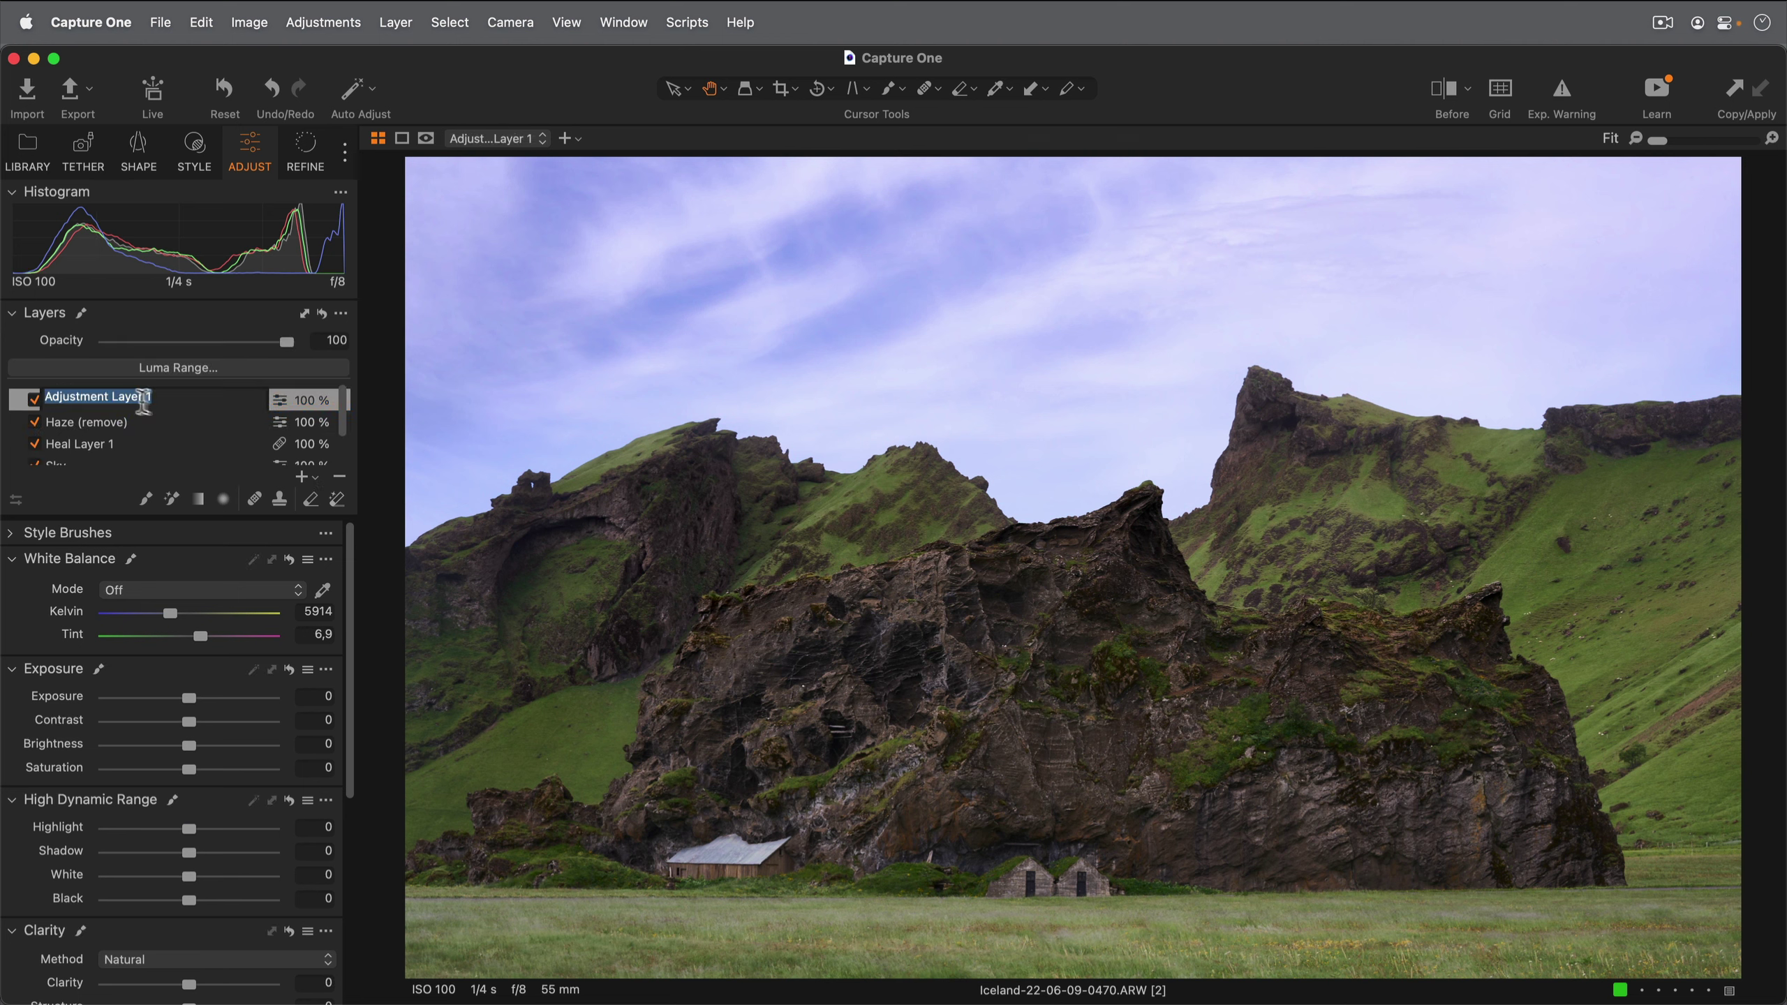
pyautogui.write('Grass')
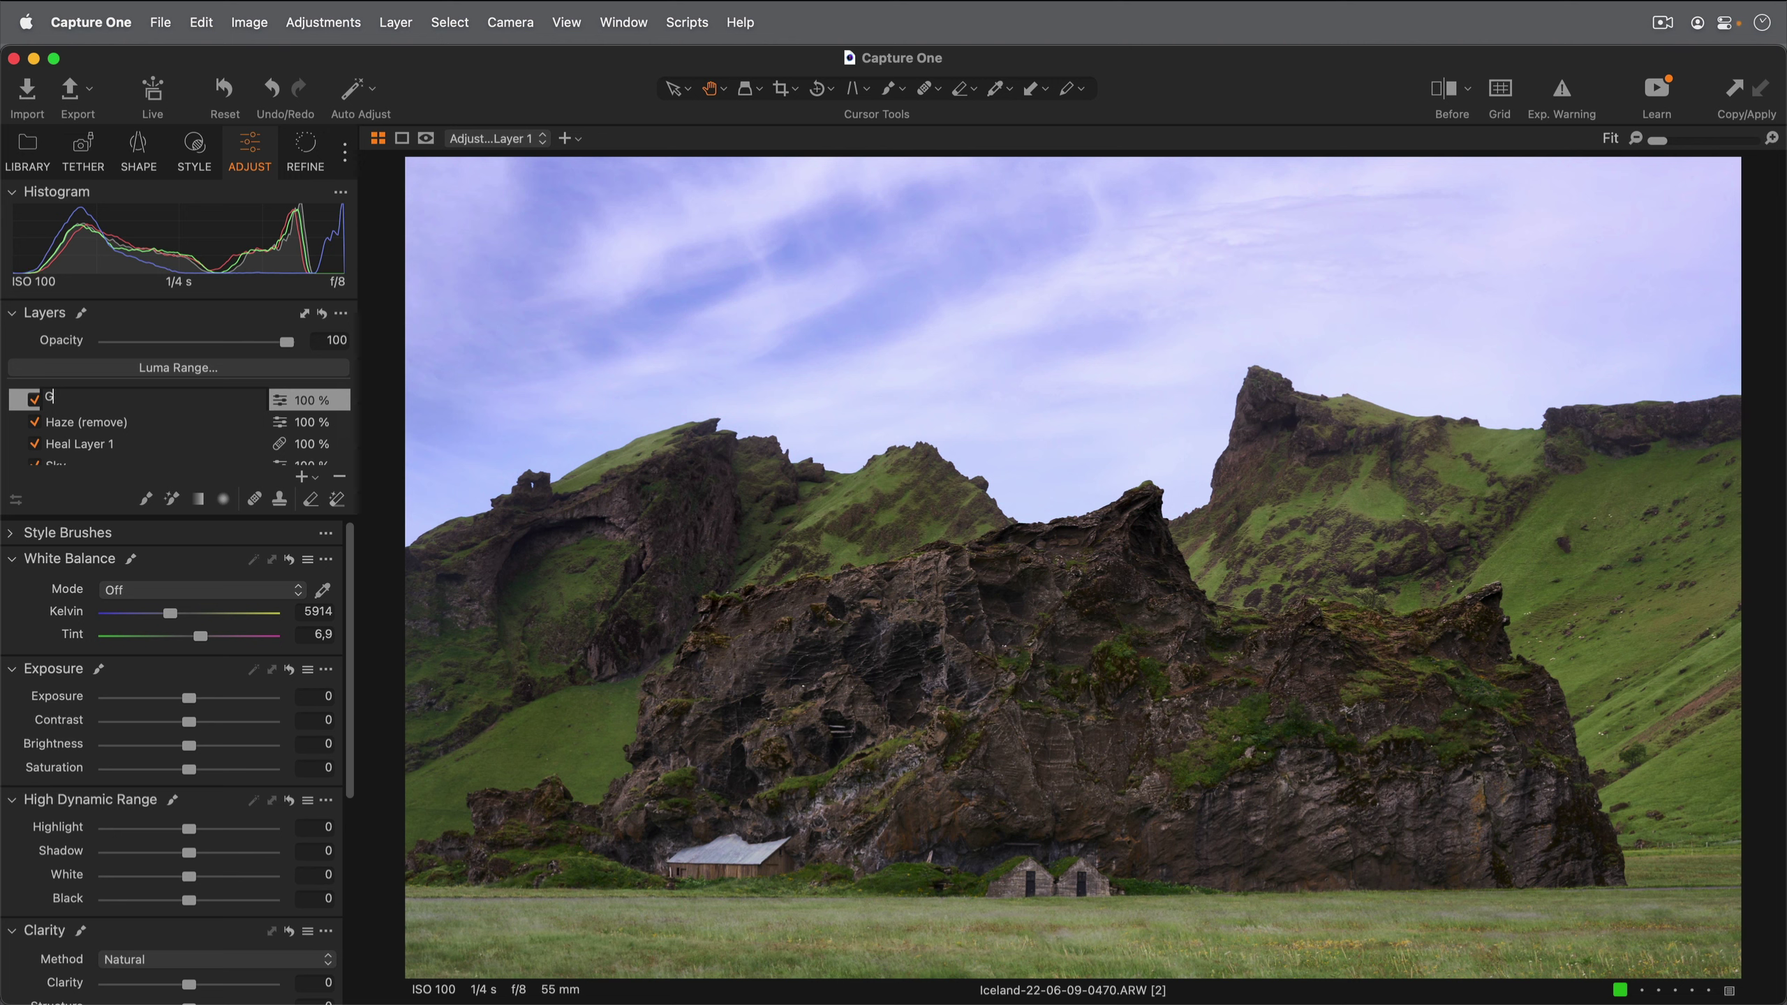
pyautogui.press('Return')
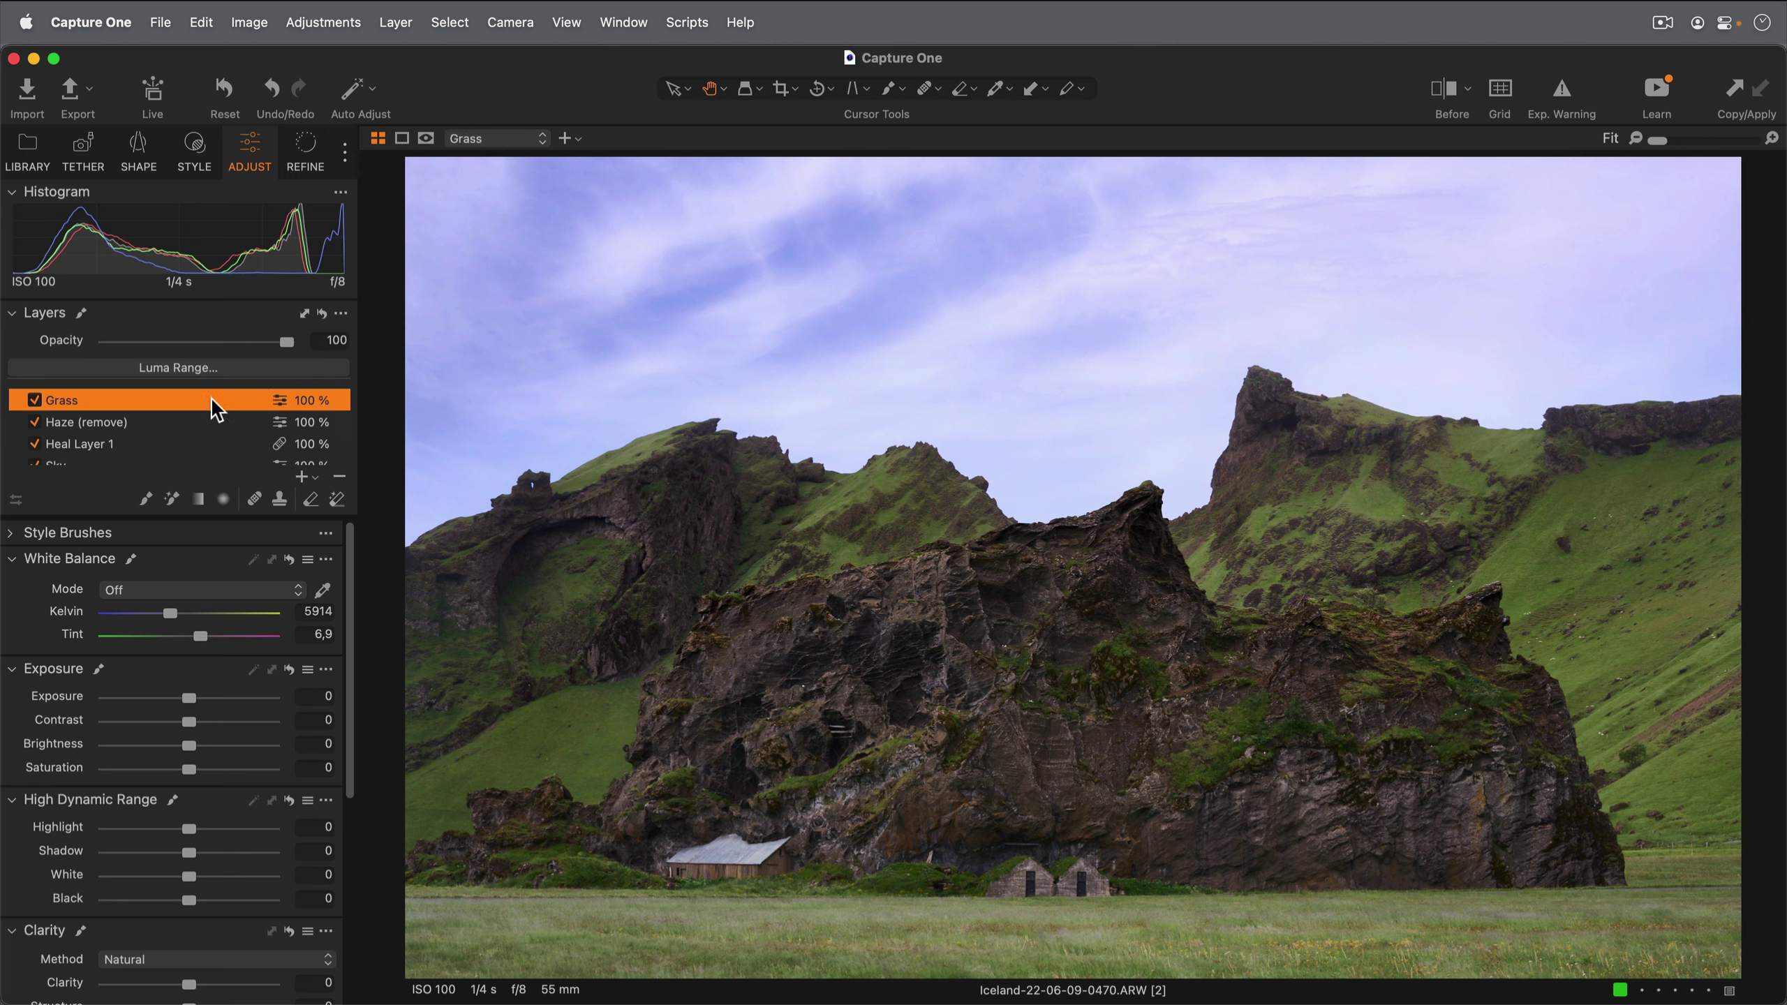
# Draw a linear gradient mask rising from the grass toward the base of the rocks
pyautogui.click(199, 499)
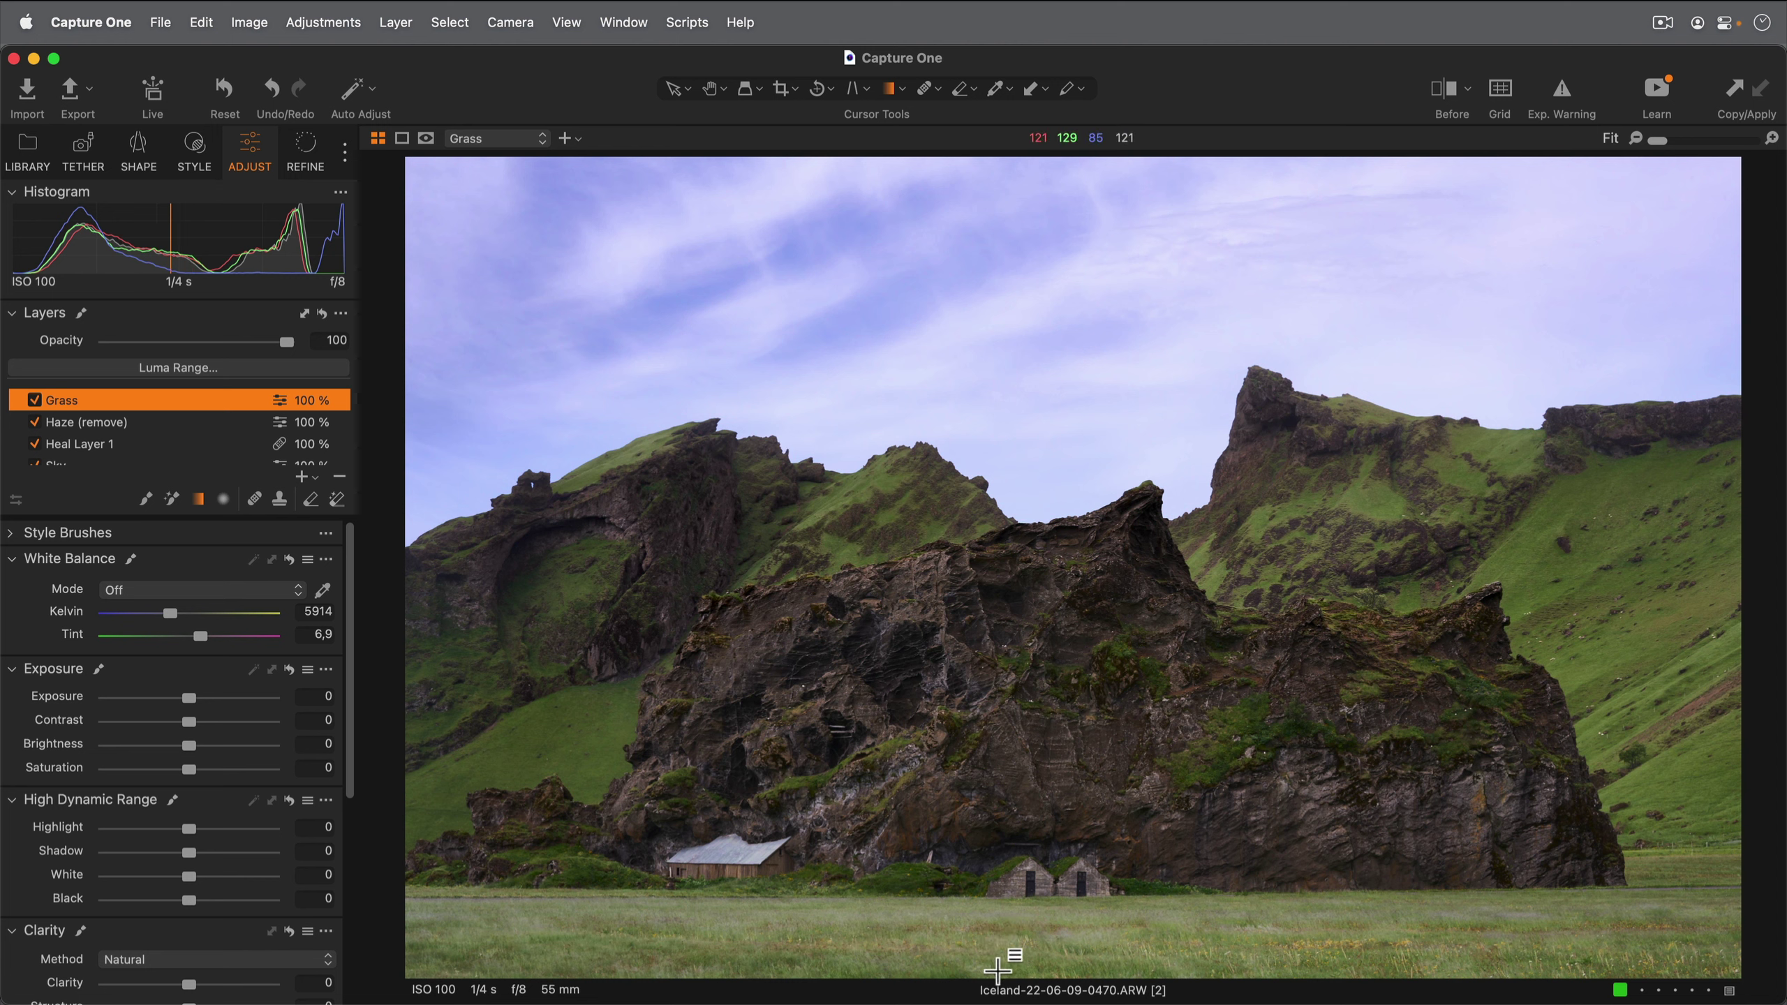
pyautogui.moveTo(997, 970); pyautogui.dragTo(997, 800)
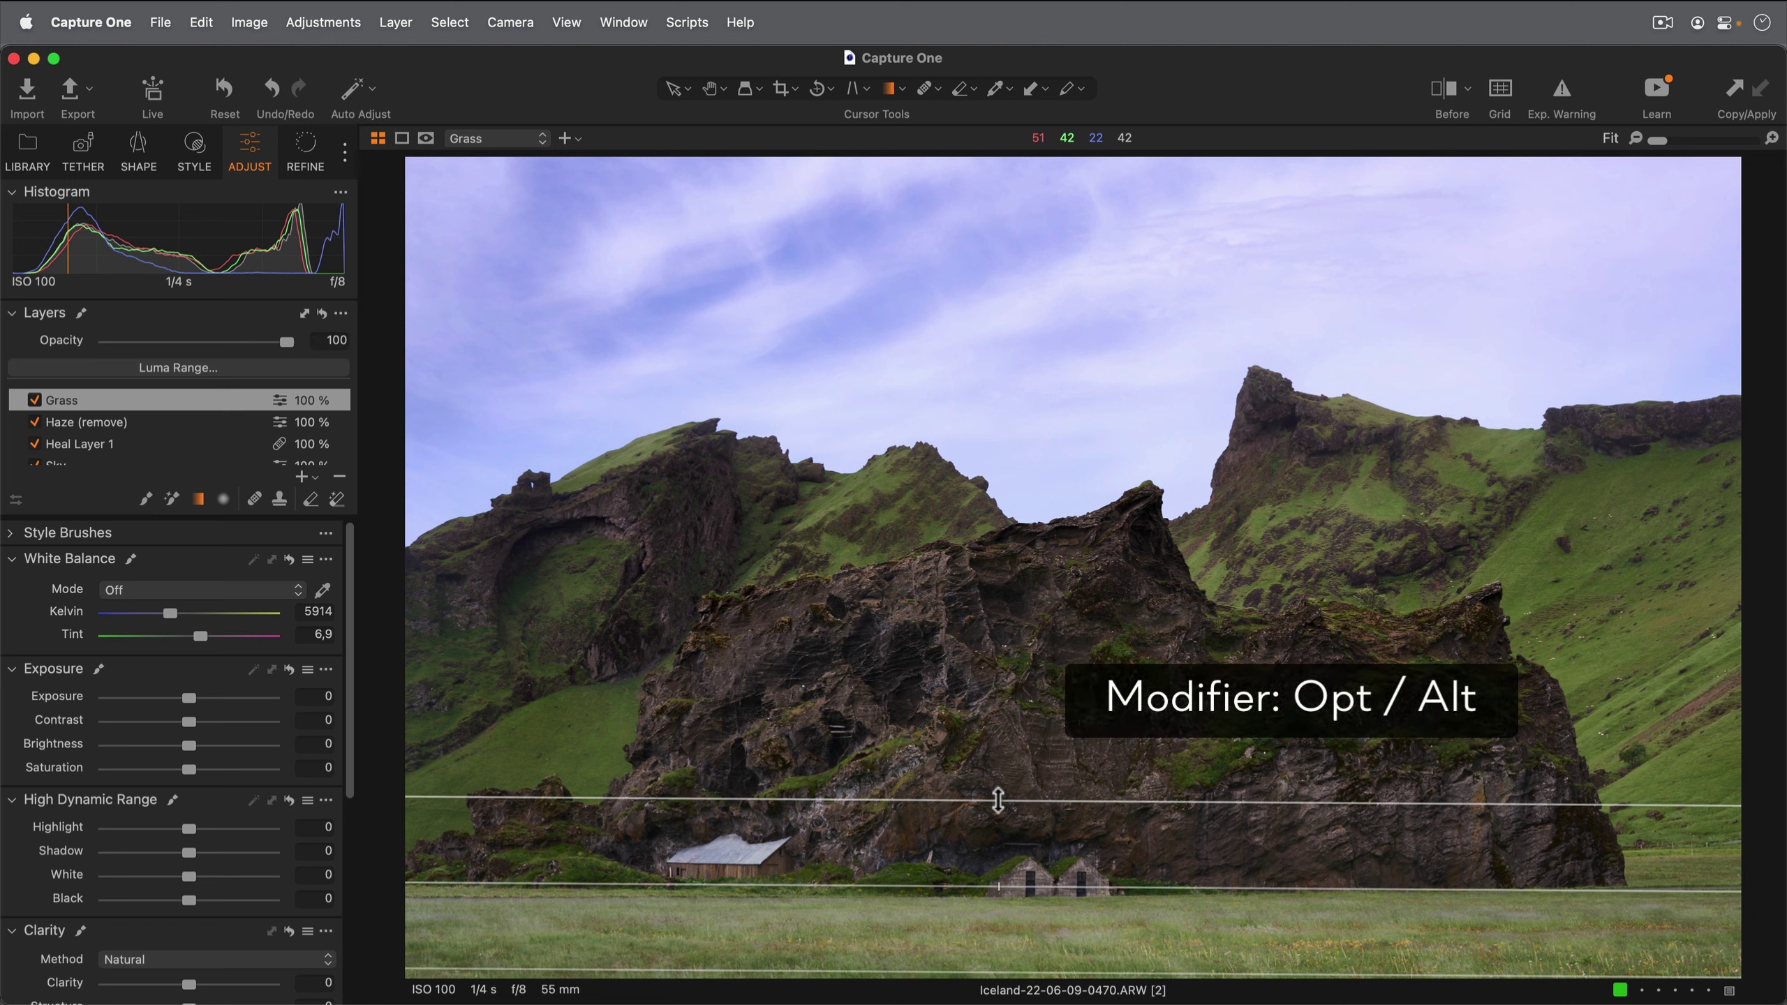
pyautogui.moveTo(999, 801); pyautogui.dragTo(1000, 829)
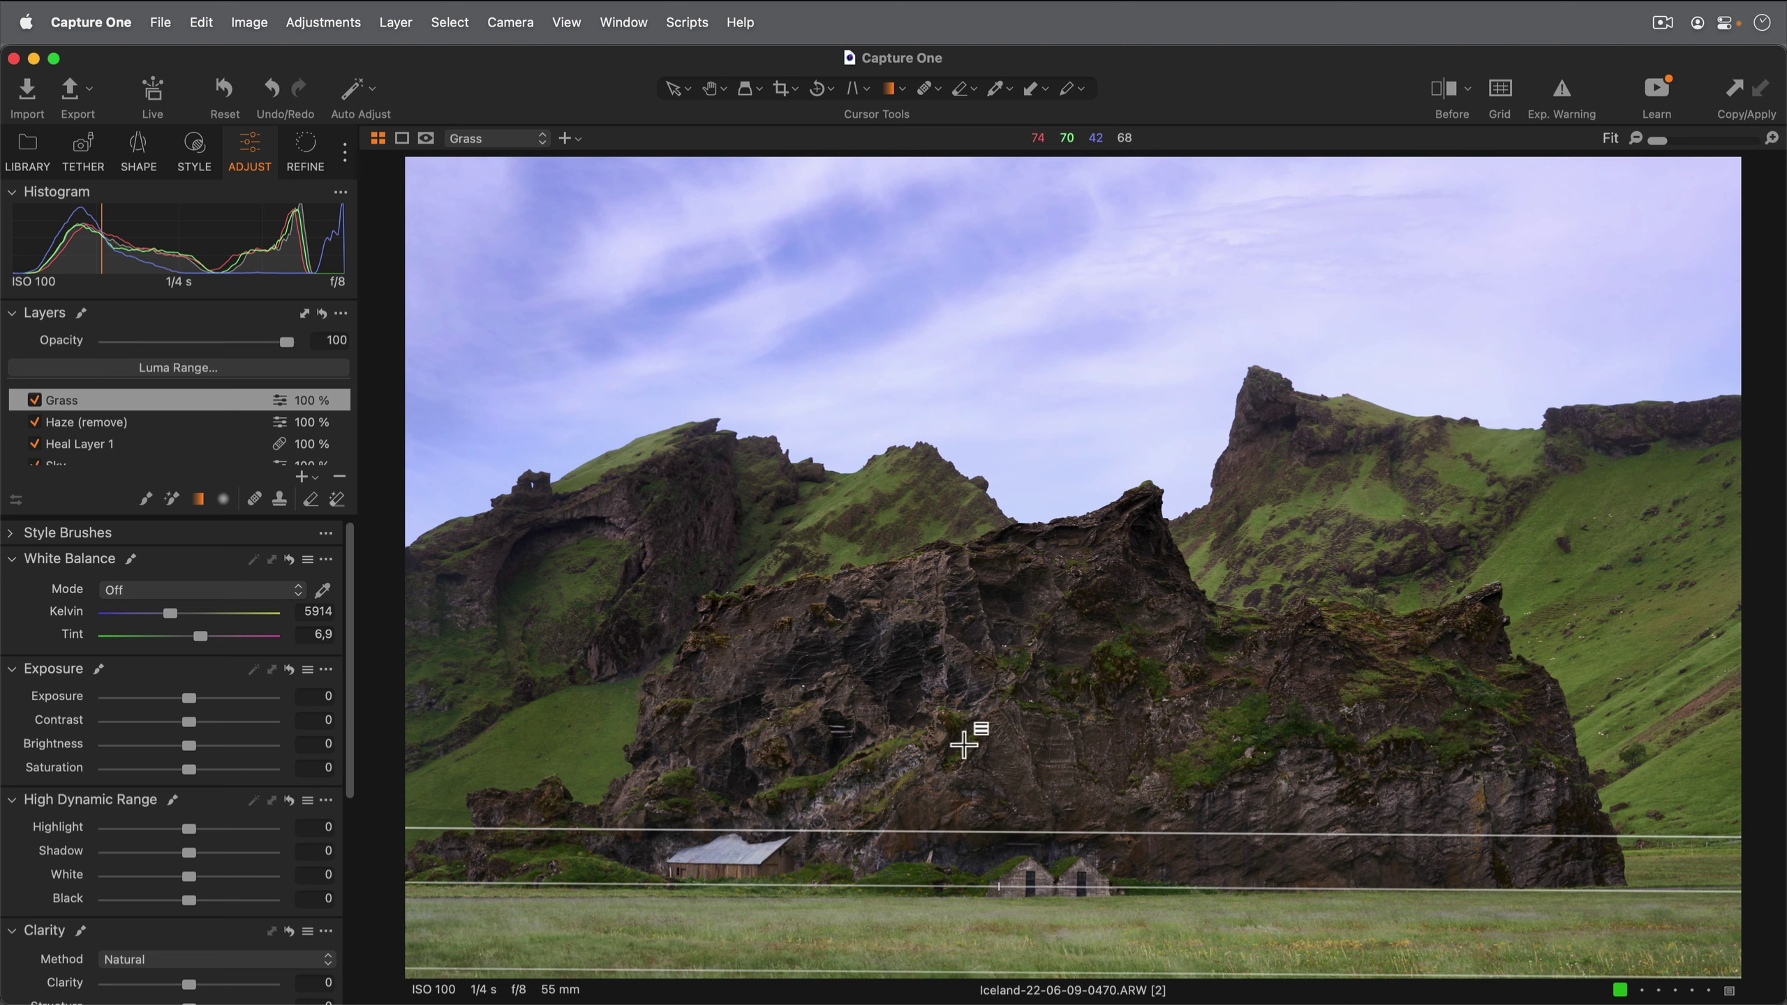
# Check the grass gradient mask, then give the Grass layer Clarity 50 and Highlight -54
pyautogui.press('m')
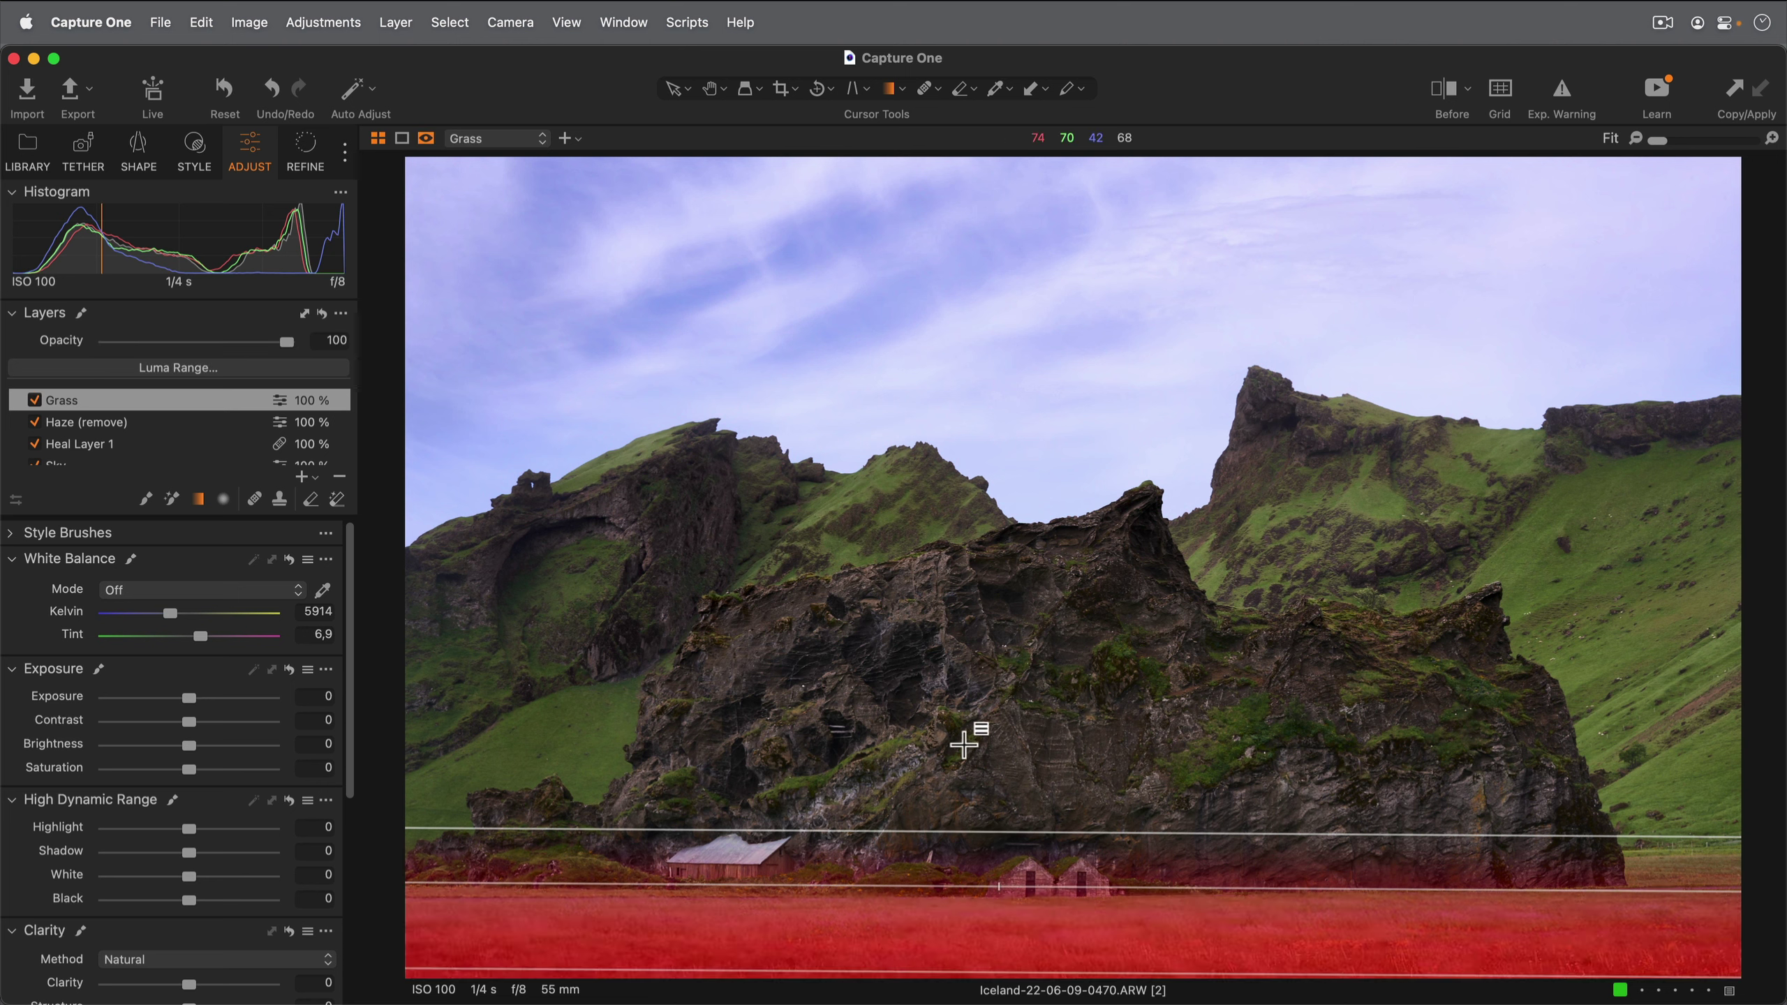
pyautogui.press('m')
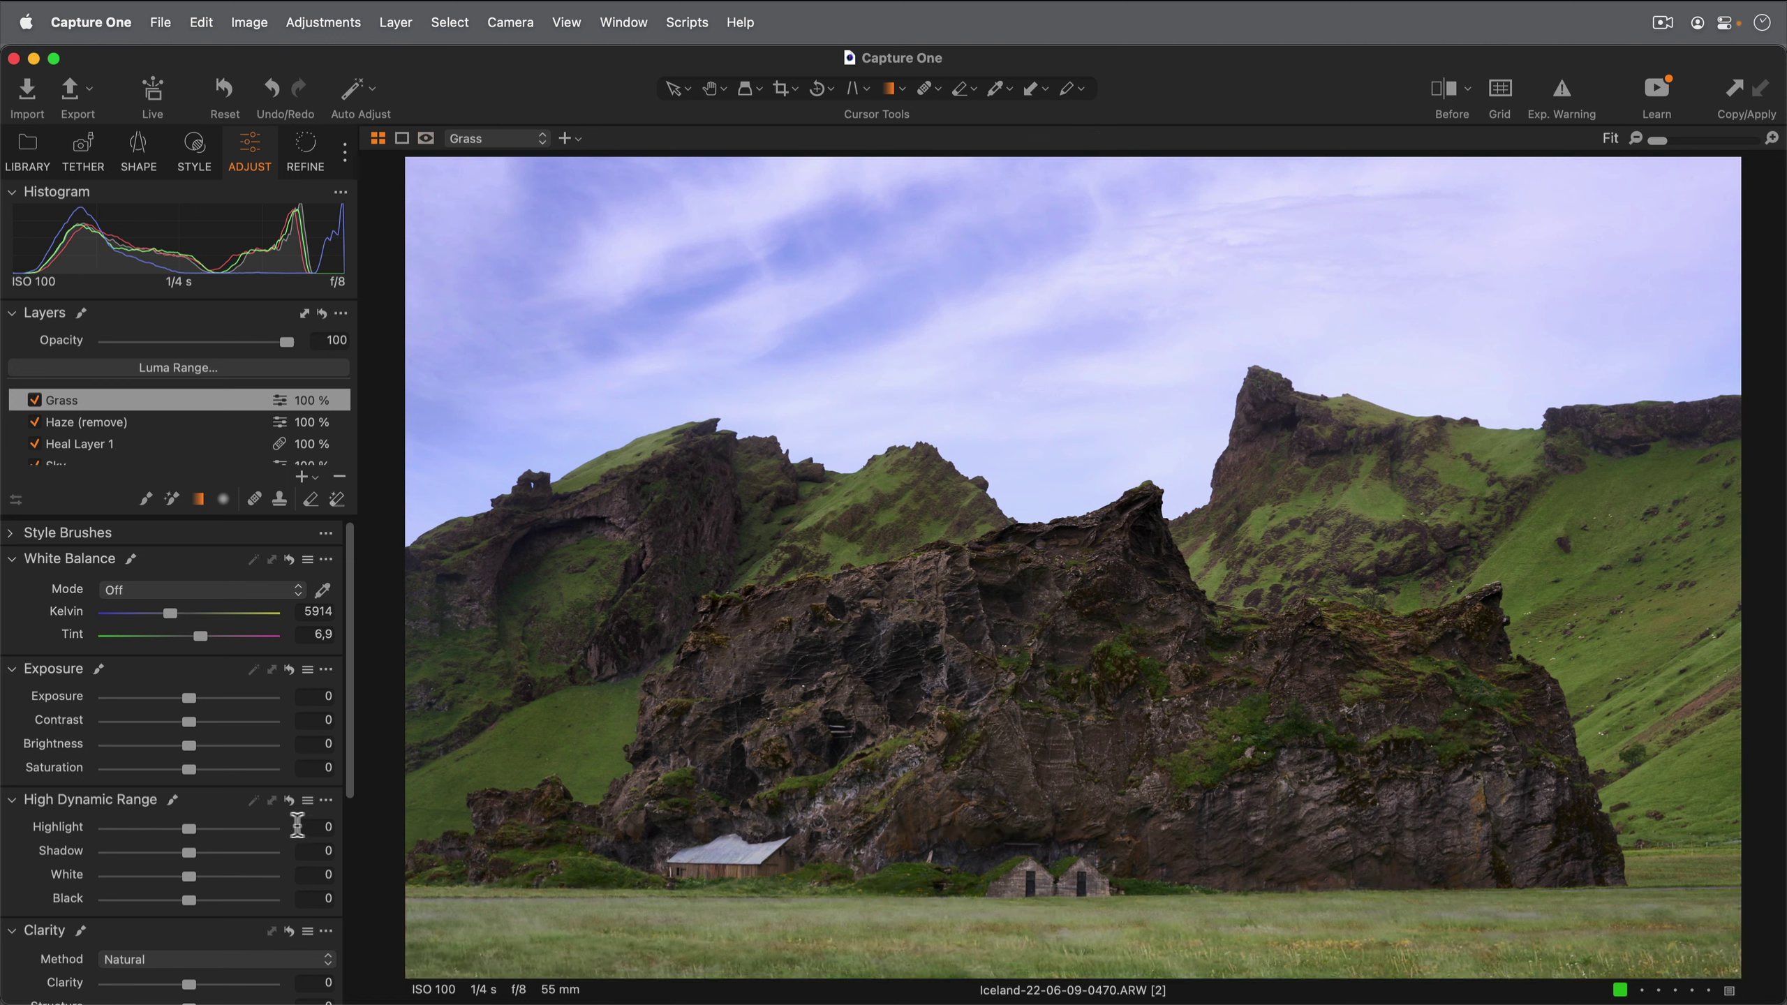
pyautogui.scroll(-3, 299, 835)
pyautogui.scroll(-1, 299, 835)
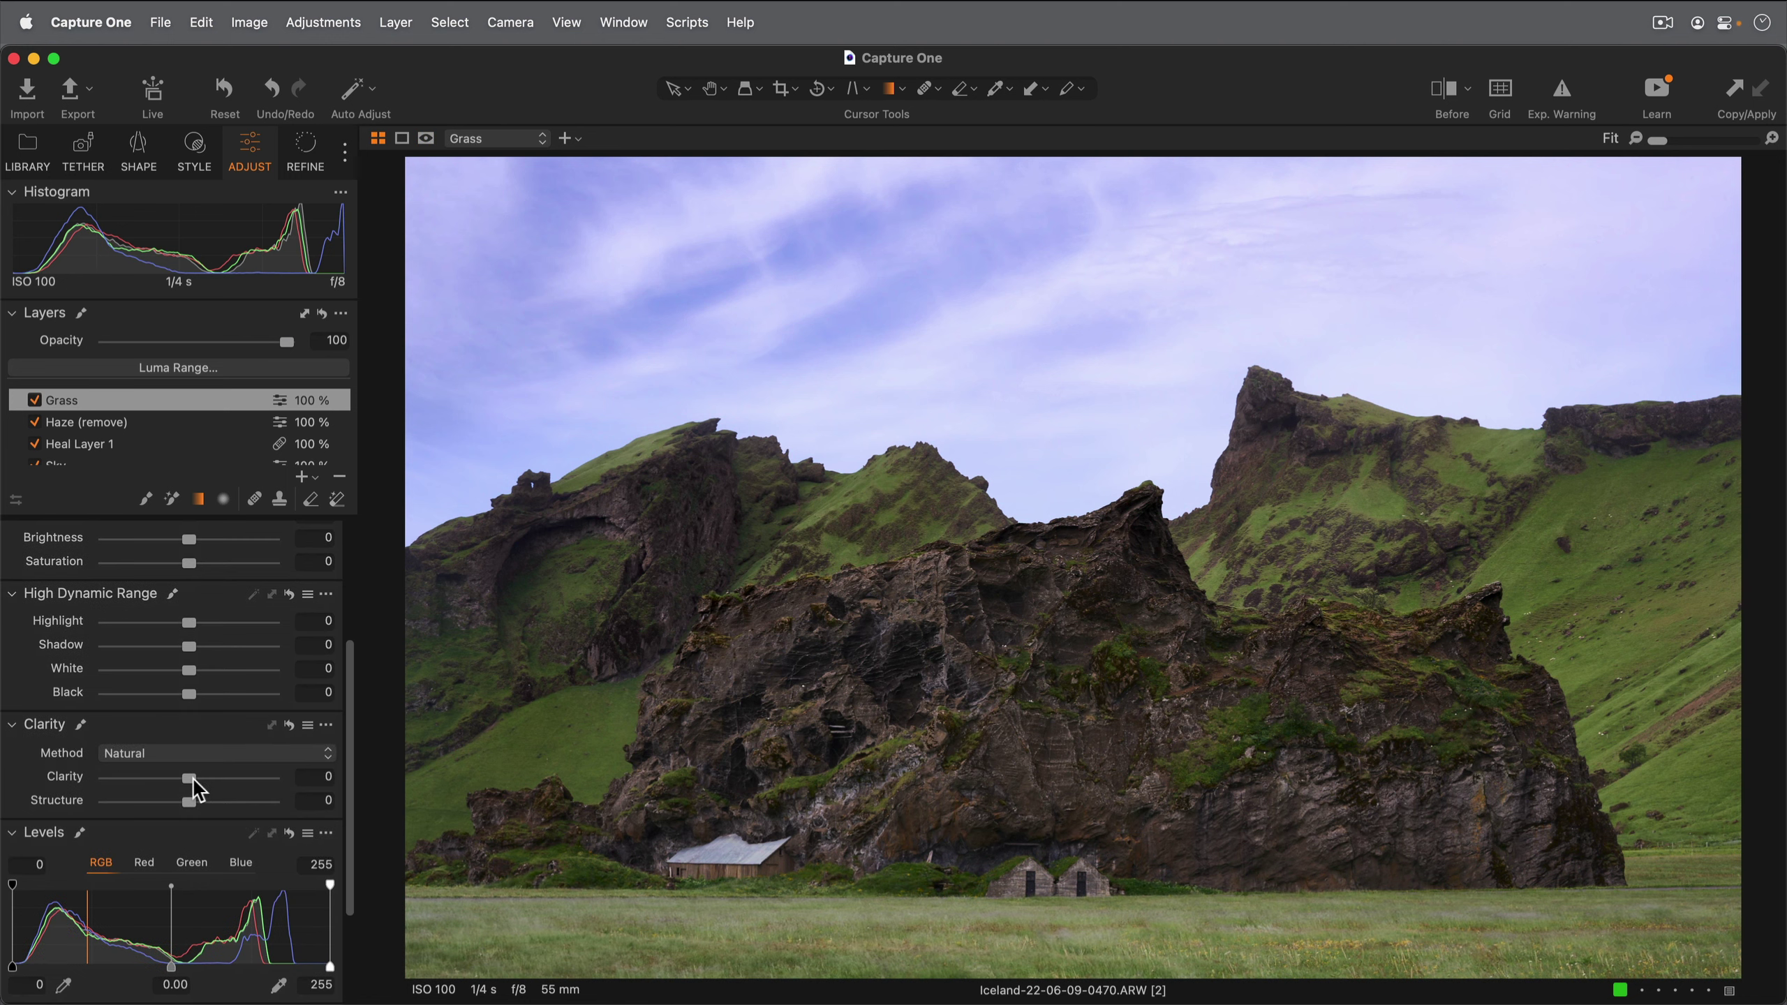
pyautogui.moveTo(192, 778); pyautogui.dragTo(234, 781)
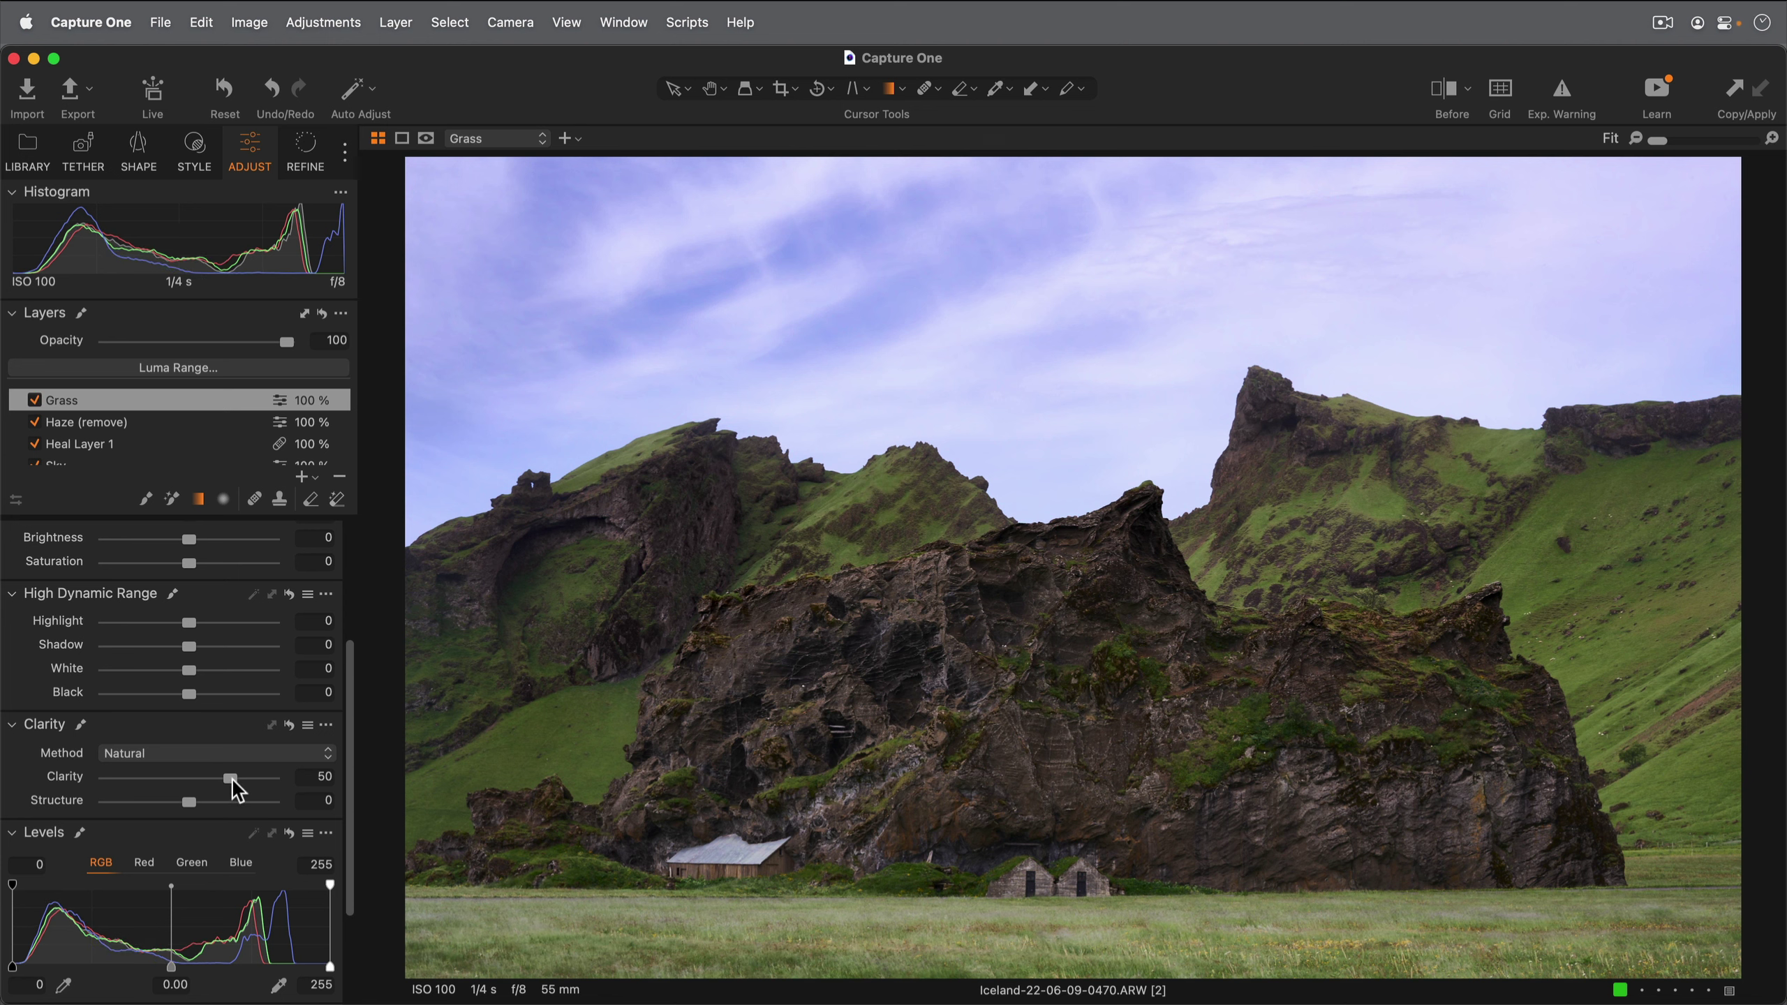
pyautogui.moveTo(189, 622); pyautogui.dragTo(146, 622)
# Hide the gradient guides and toggle the Grass layer off and on to compare
pyautogui.press('h')
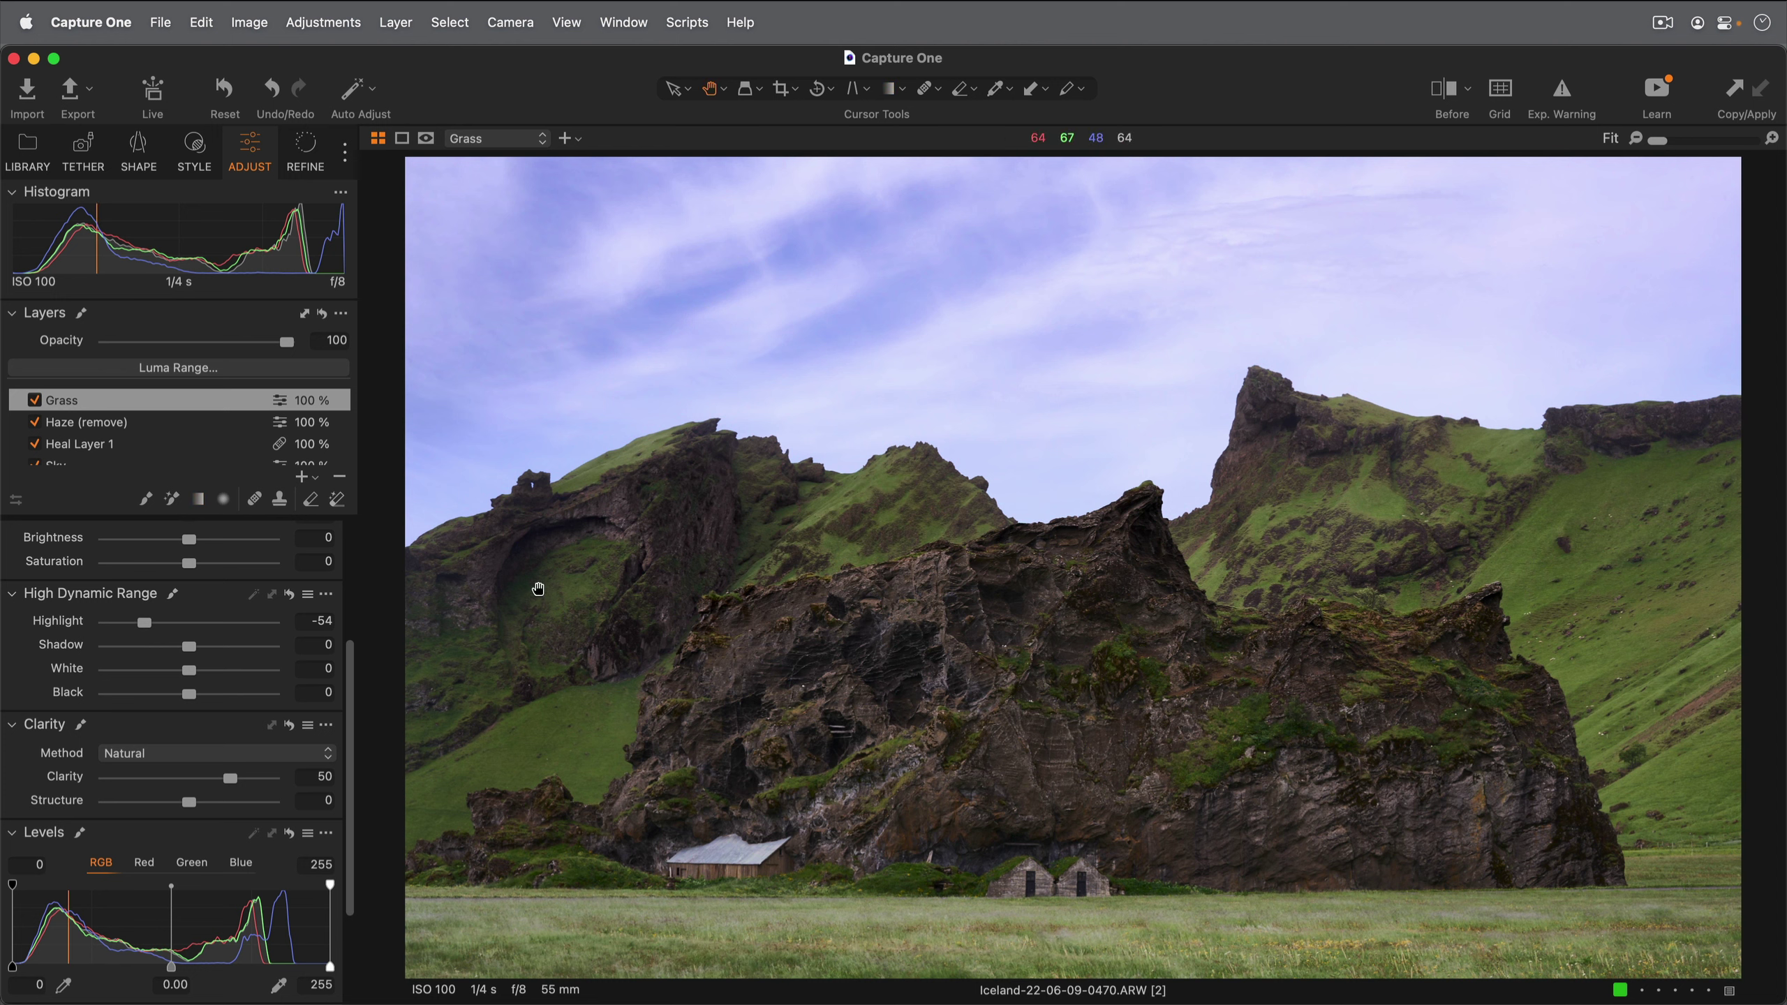
pyautogui.click(37, 400)
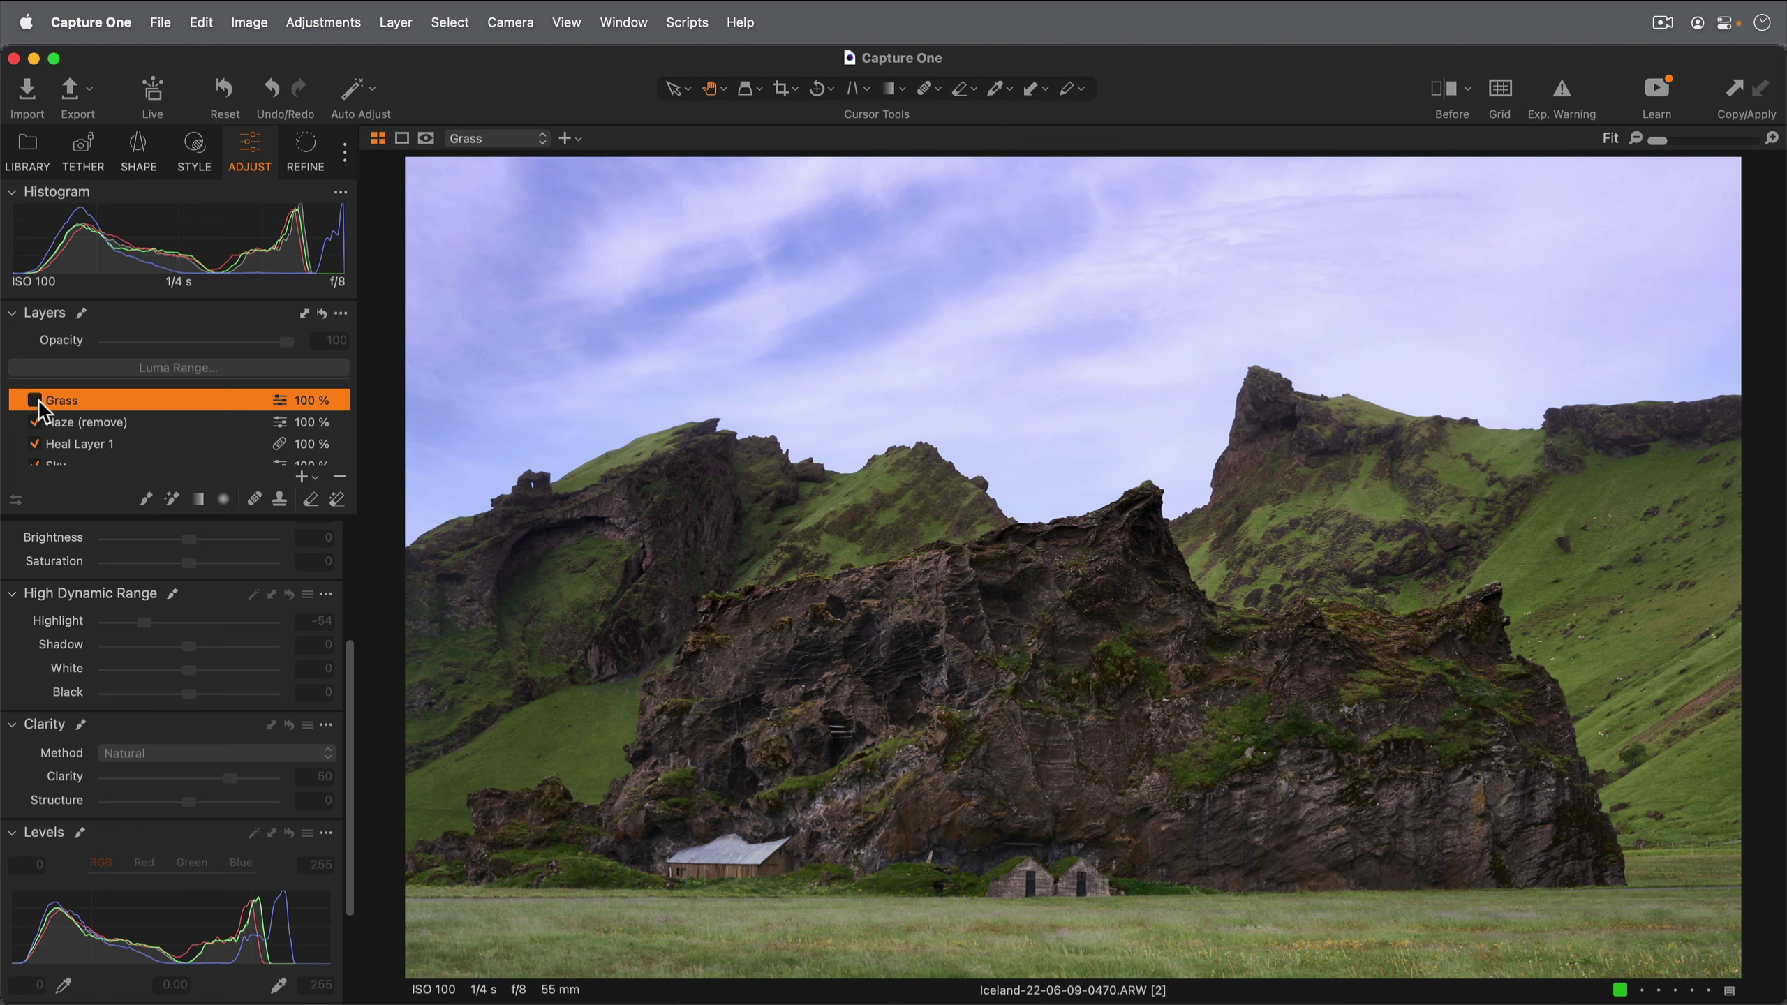
pyautogui.click(38, 400)
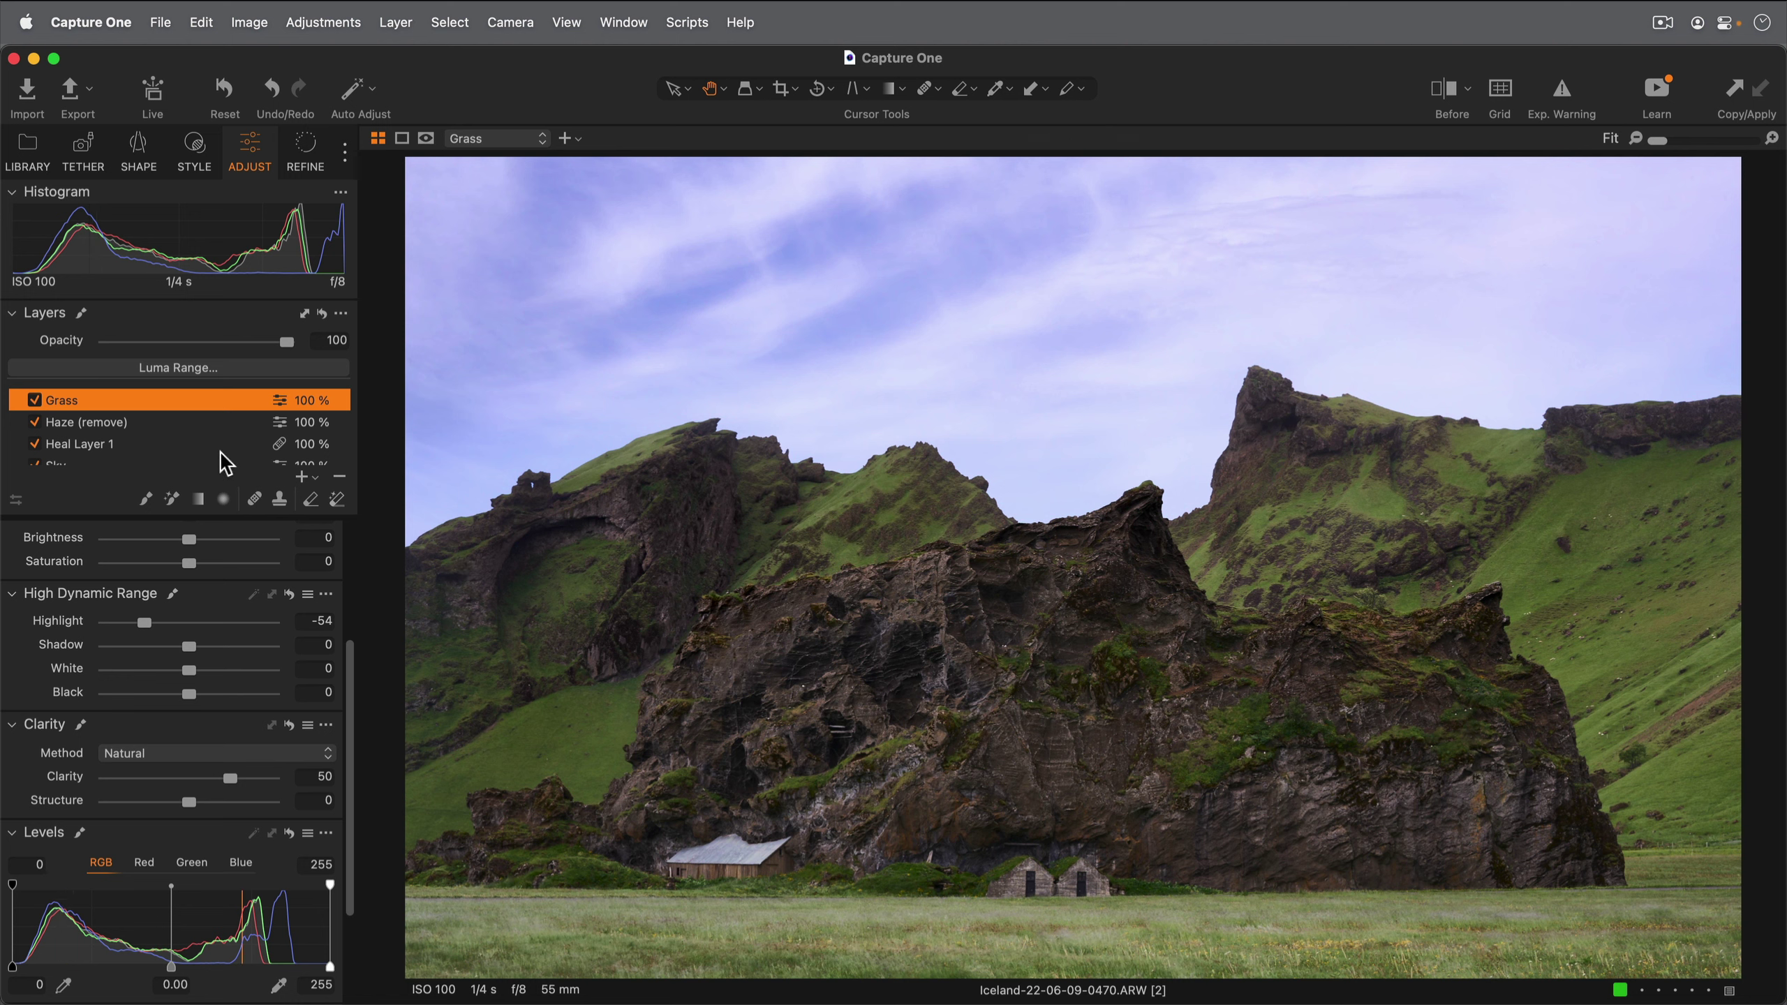
pyautogui.scroll(-2, 211, 444)
# Apply auto Levels to the Background layer, then set white point 237 and black point 6
pyautogui.click(157, 444)
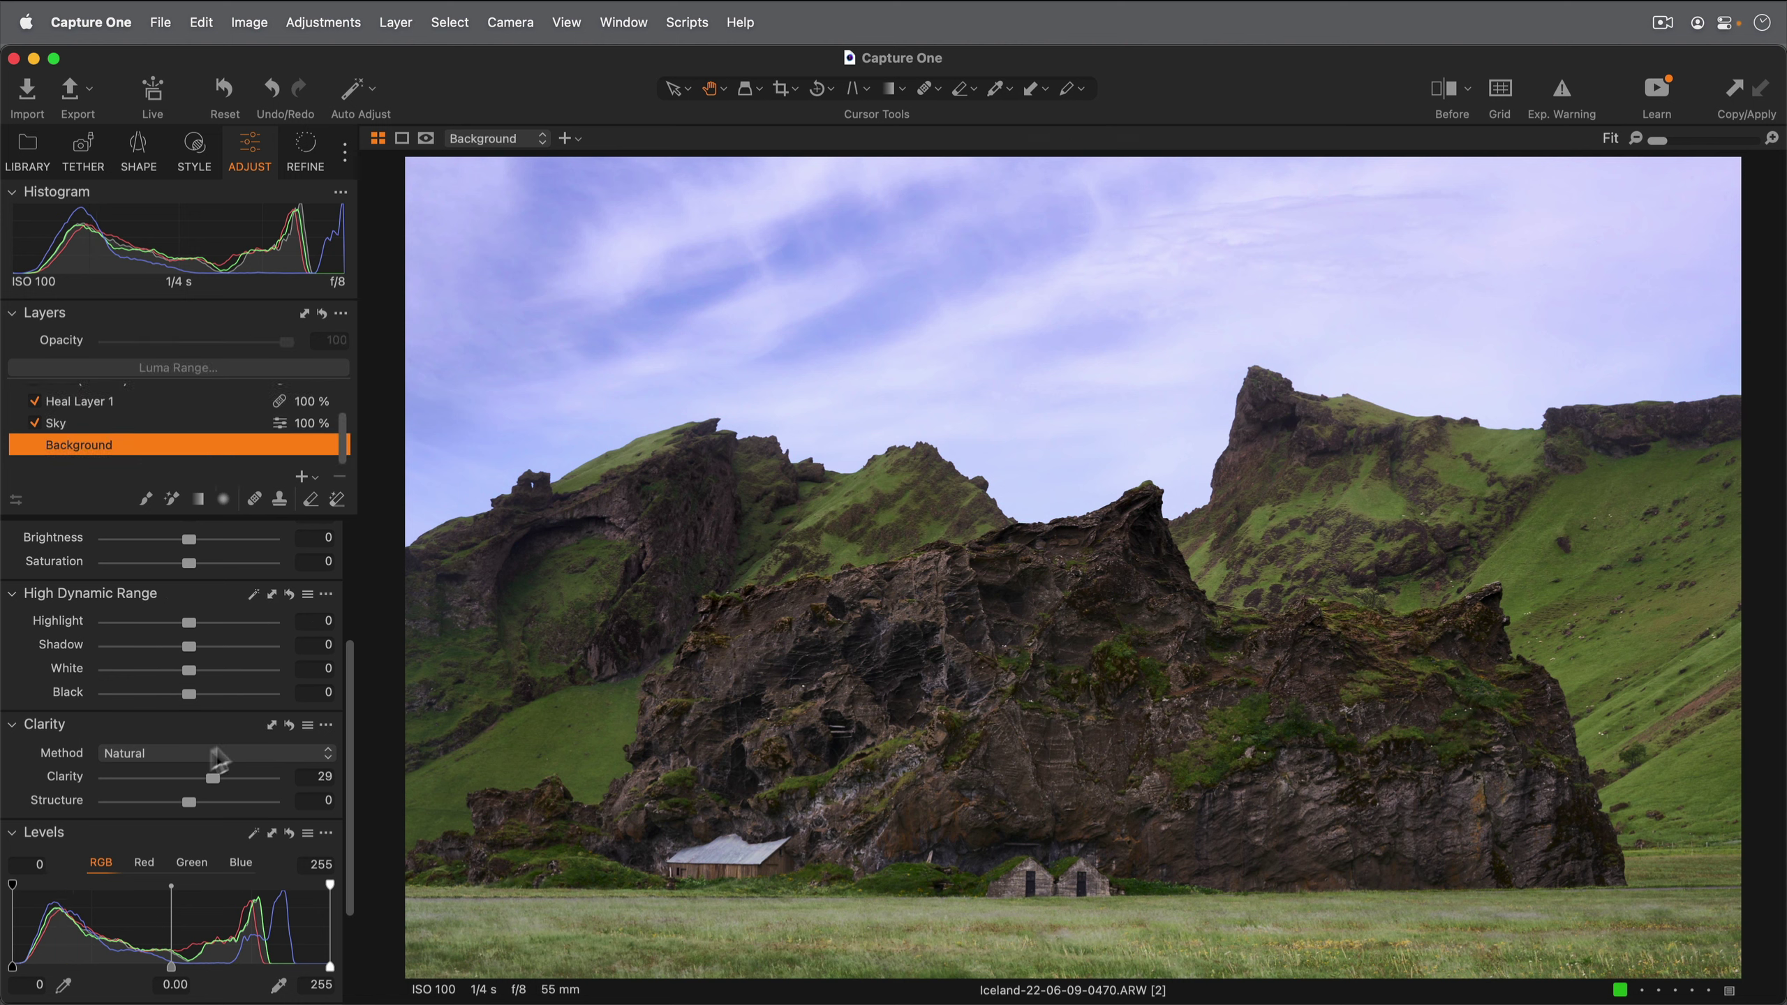
pyautogui.scroll(-5, 211, 760)
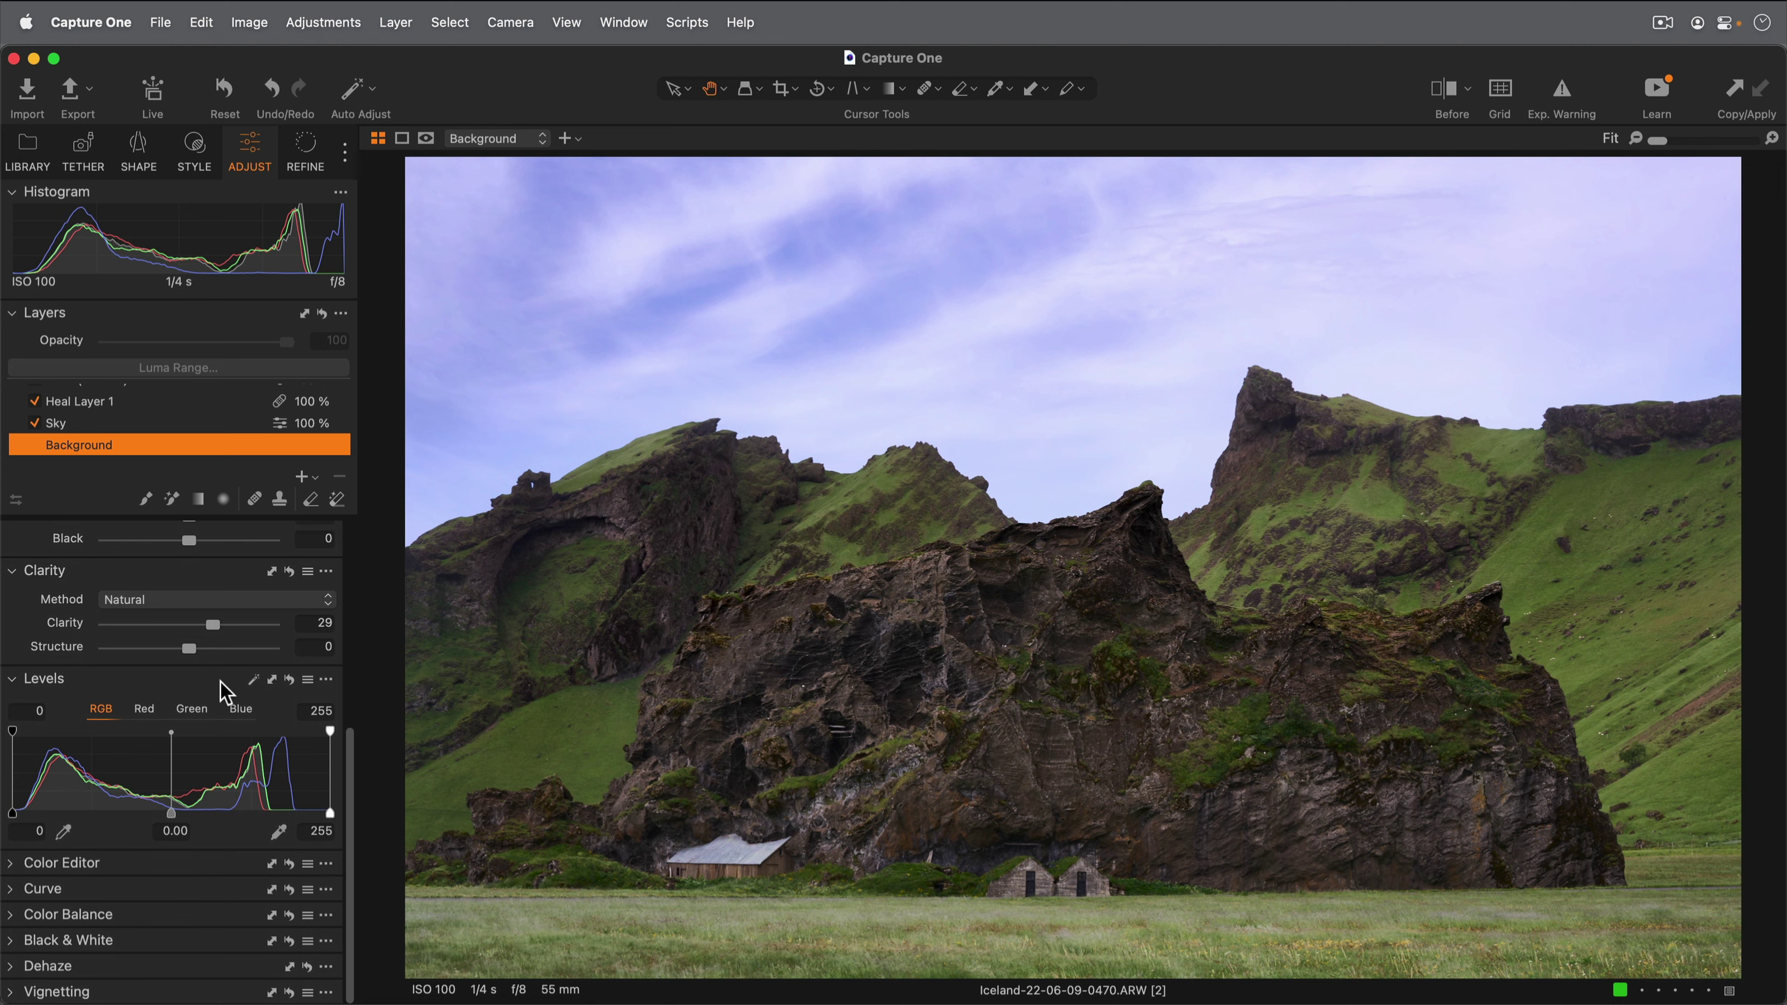
pyautogui.click(253, 679)
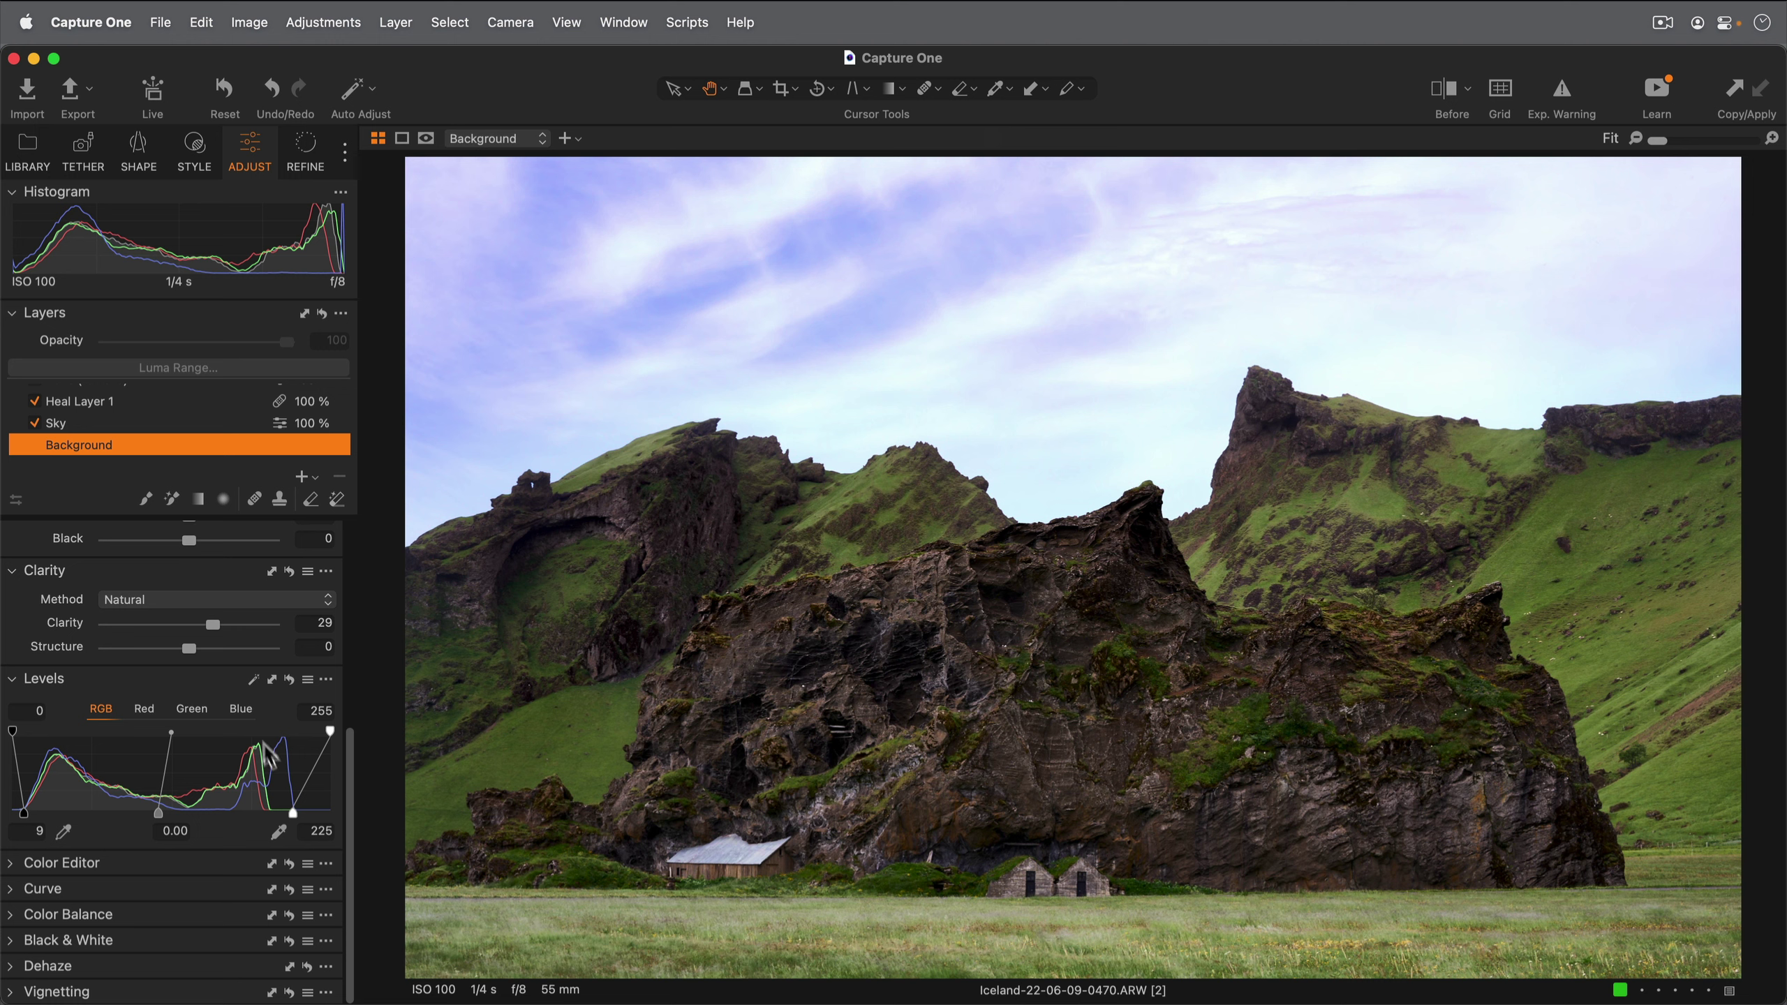
pyautogui.moveTo(292, 813); pyautogui.dragTo(304, 815)
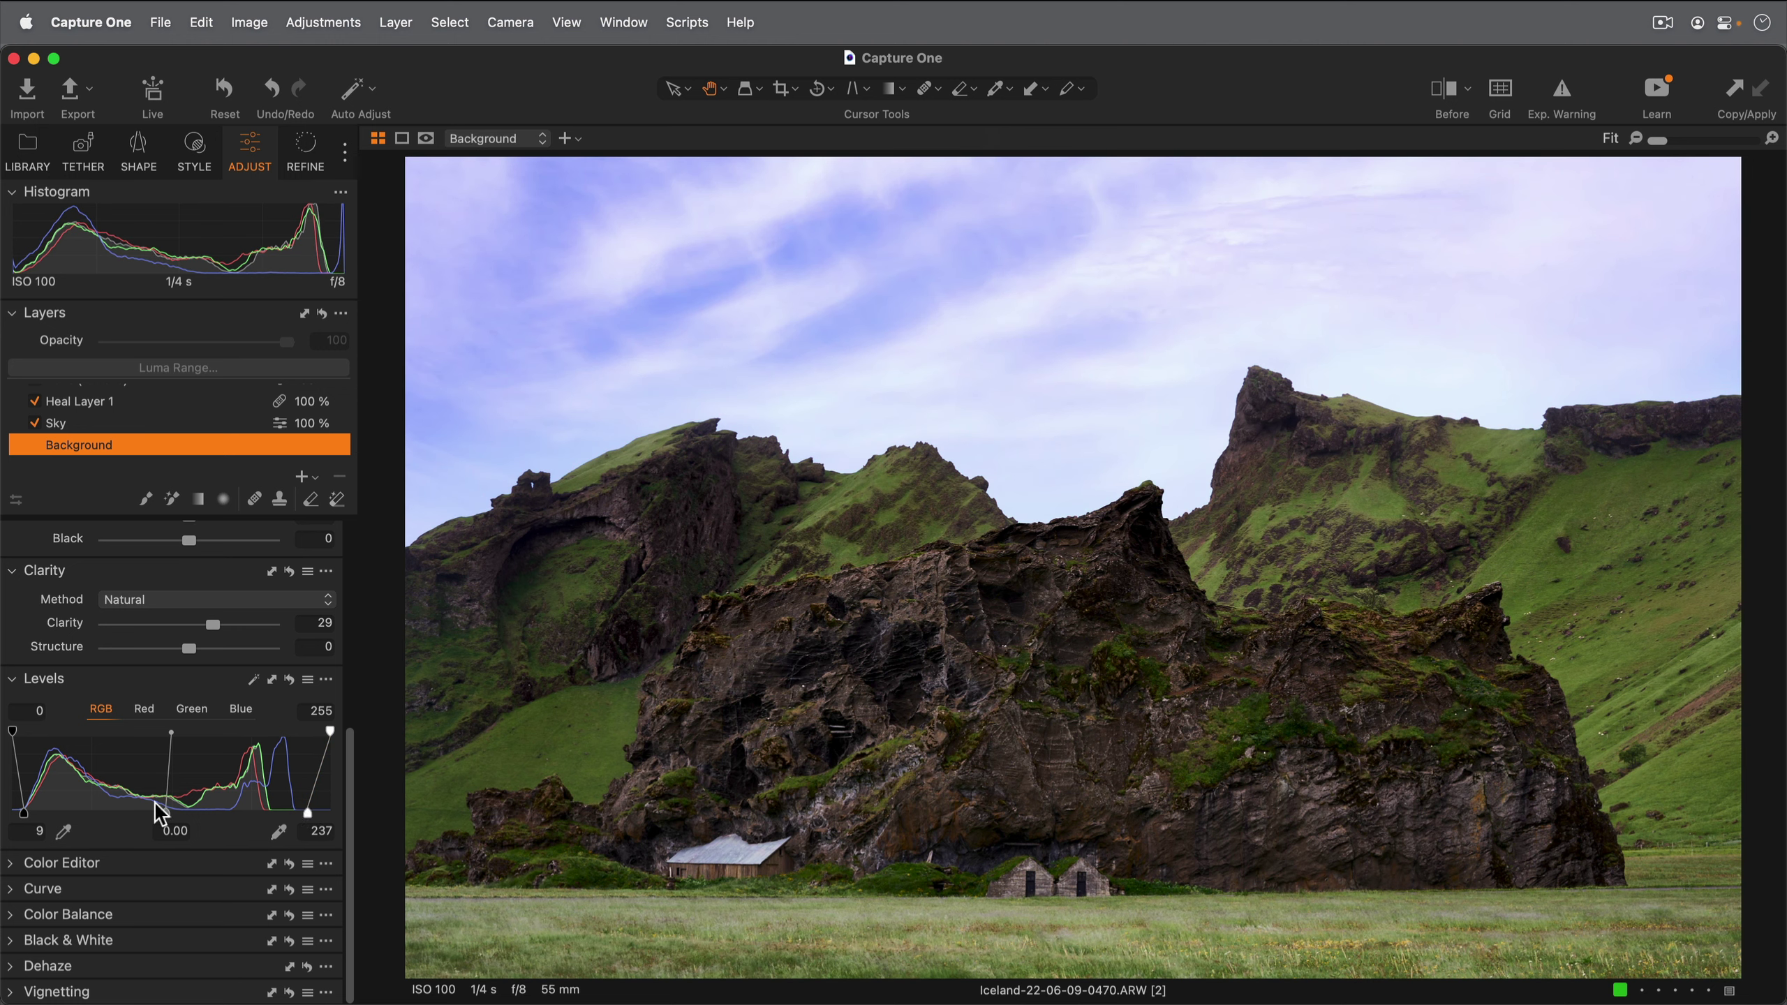
pyautogui.moveTo(24, 813); pyautogui.dragTo(17, 812)
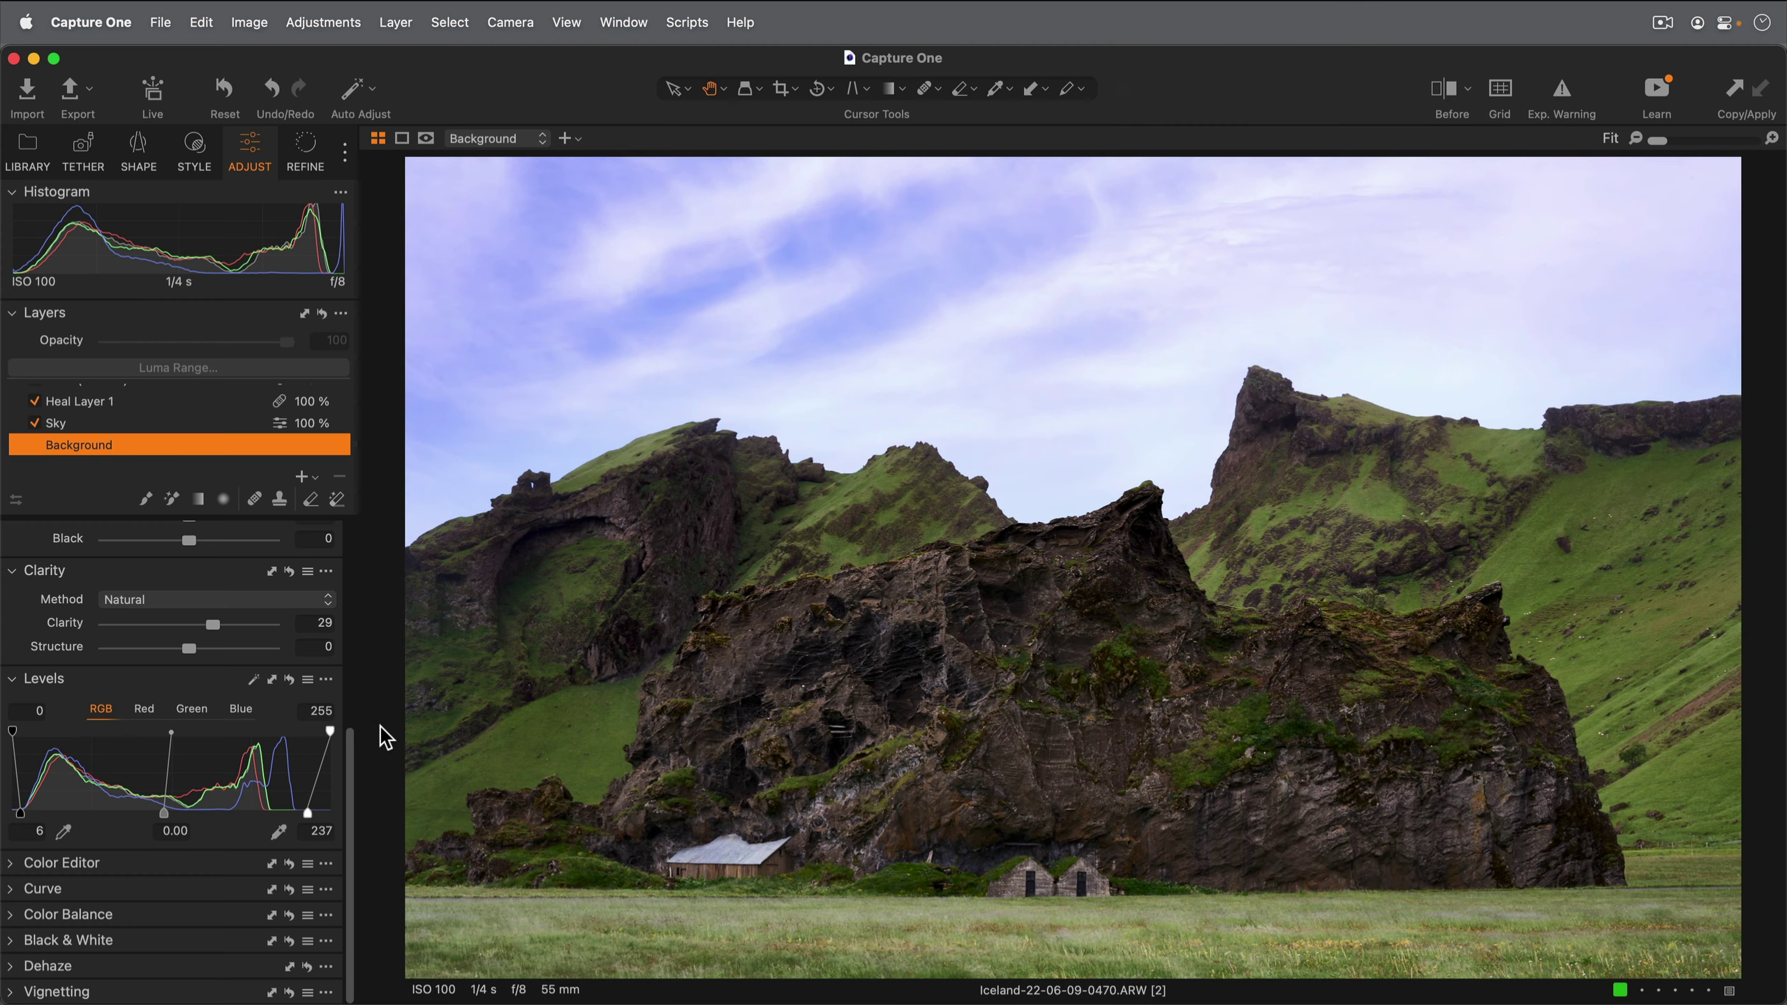
pyautogui.press('y')
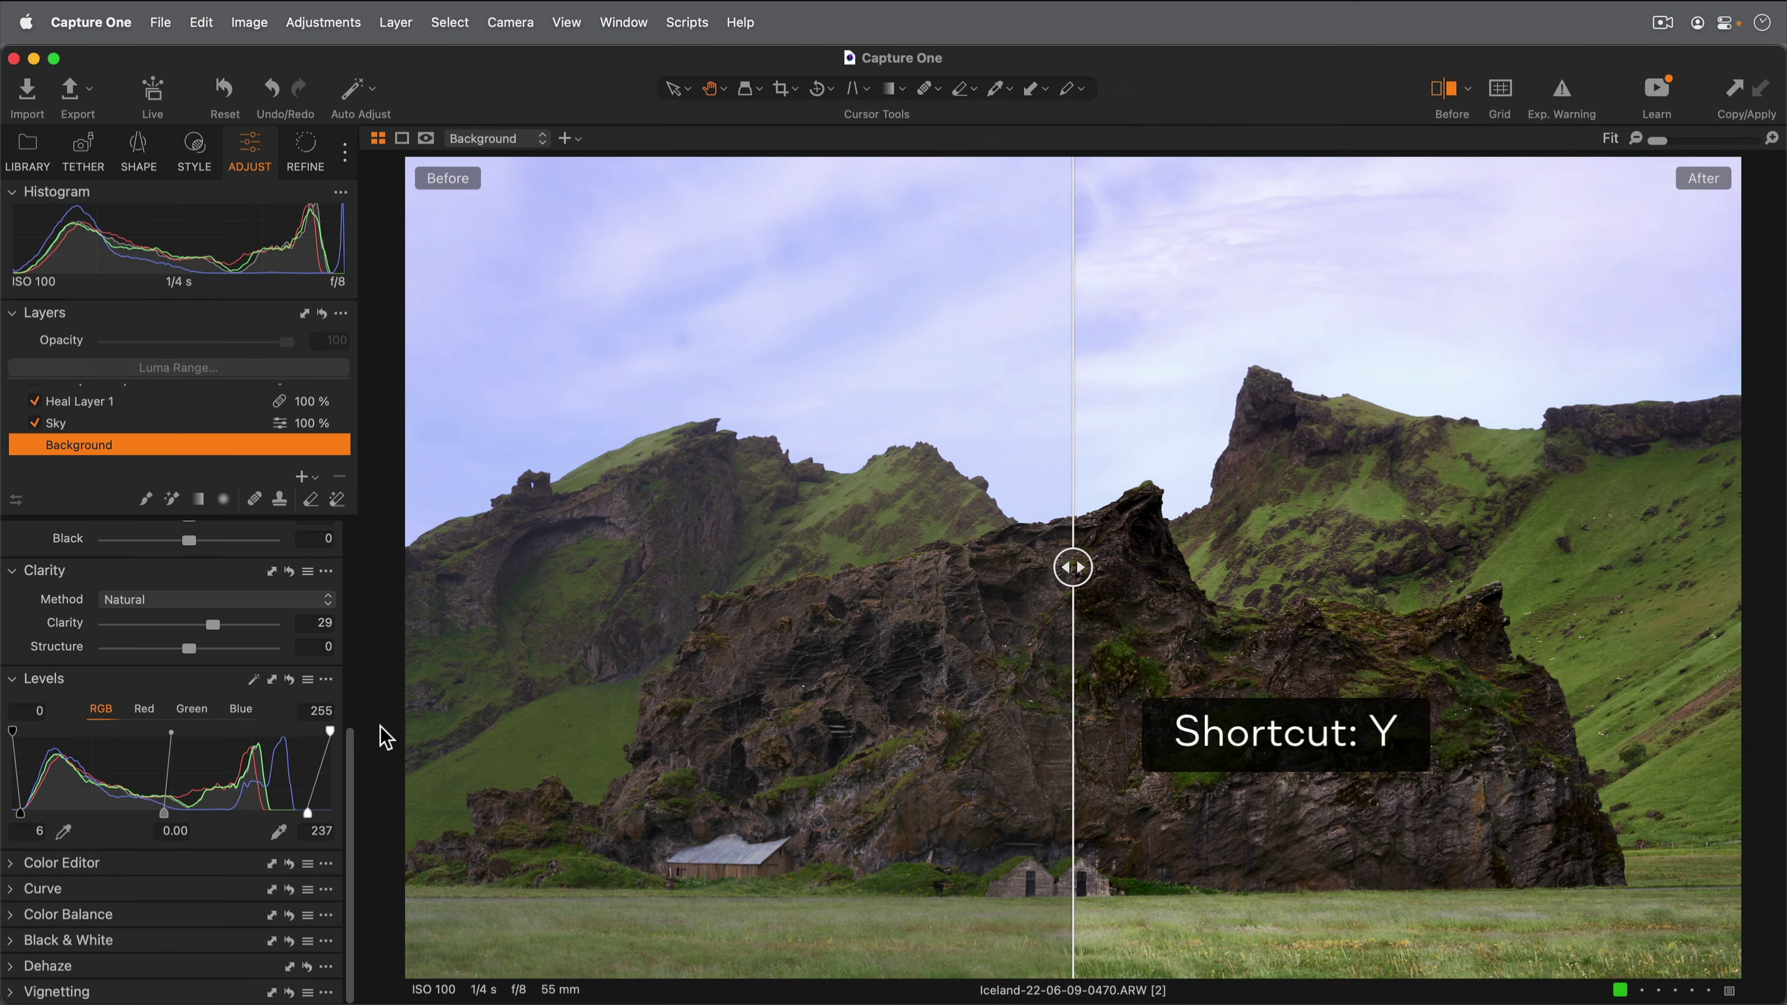
pyautogui.moveTo(1072, 568); pyautogui.dragTo(738, 567)
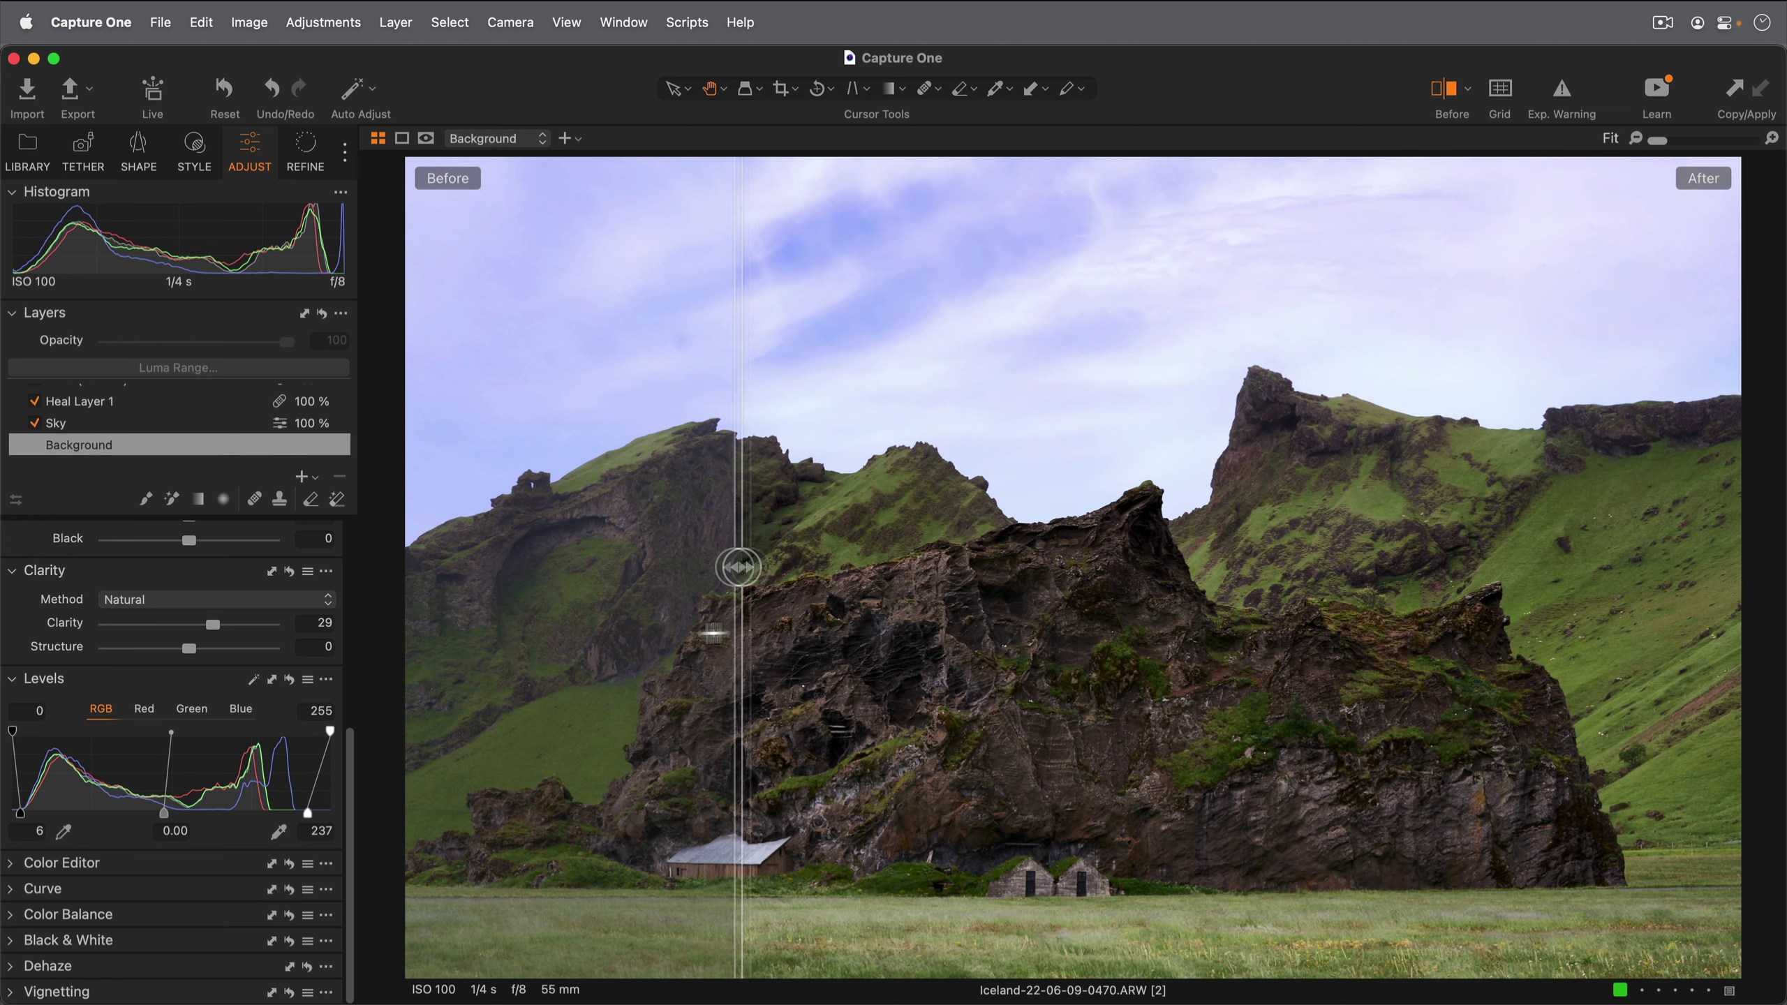
pyautogui.moveTo(714, 634); pyautogui.dragTo(948, 632)
pyautogui.press('y')
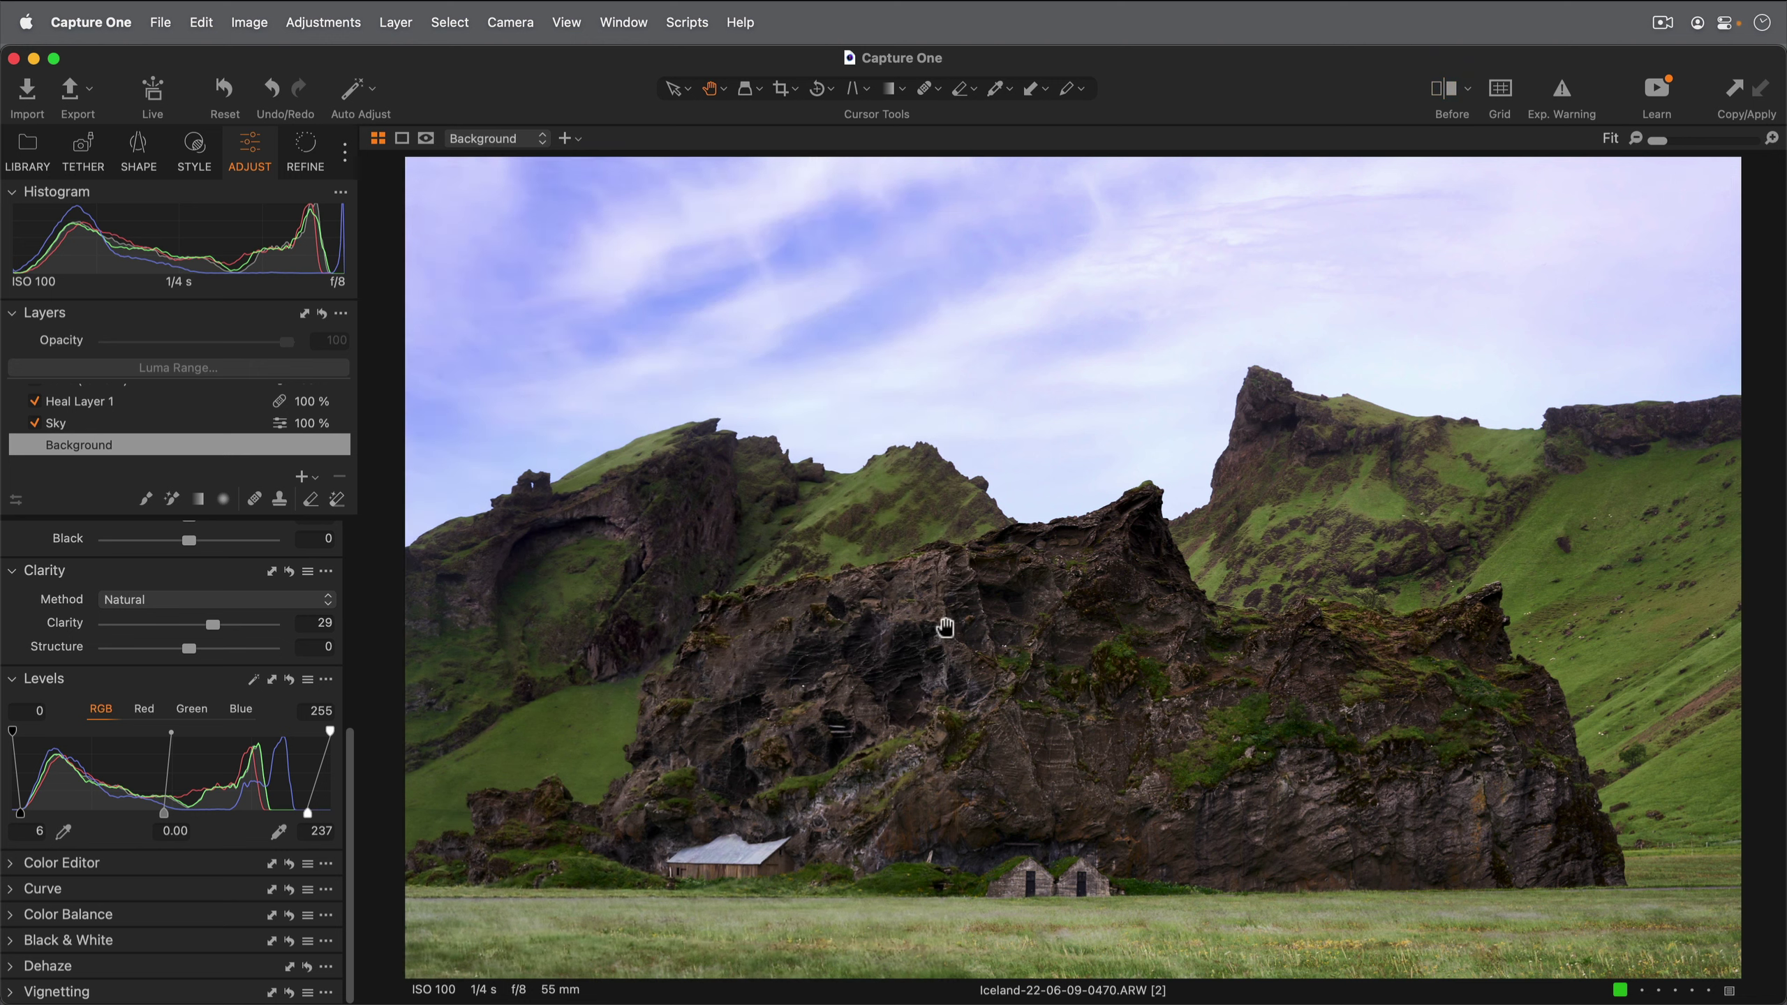